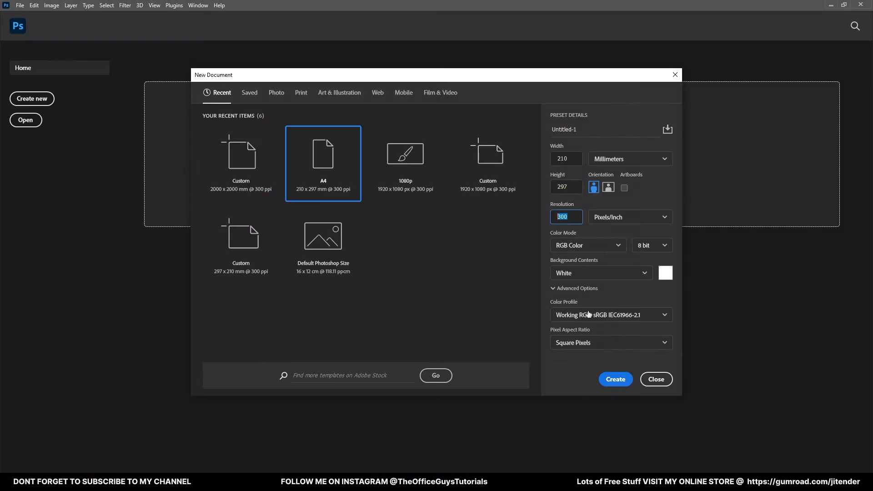
Create a new A4 portrait document, 210 x 297 mm at 300 pixels/inch, with RGB Color and a white background.
click(617, 380)
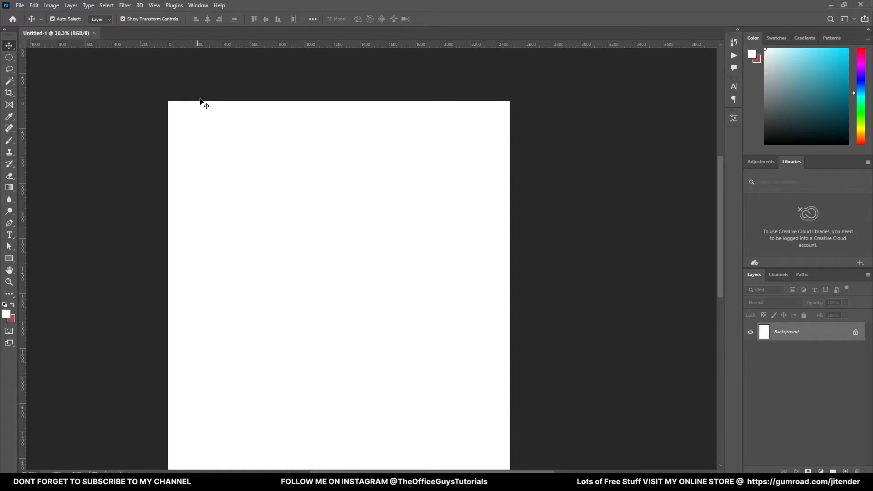
scroll(203, 101, down, 2)
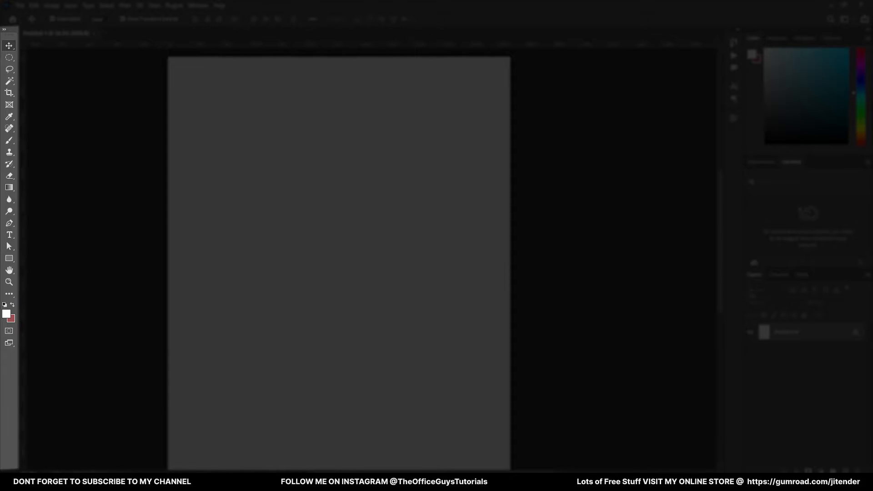
drag(755, 275, 749, 275)
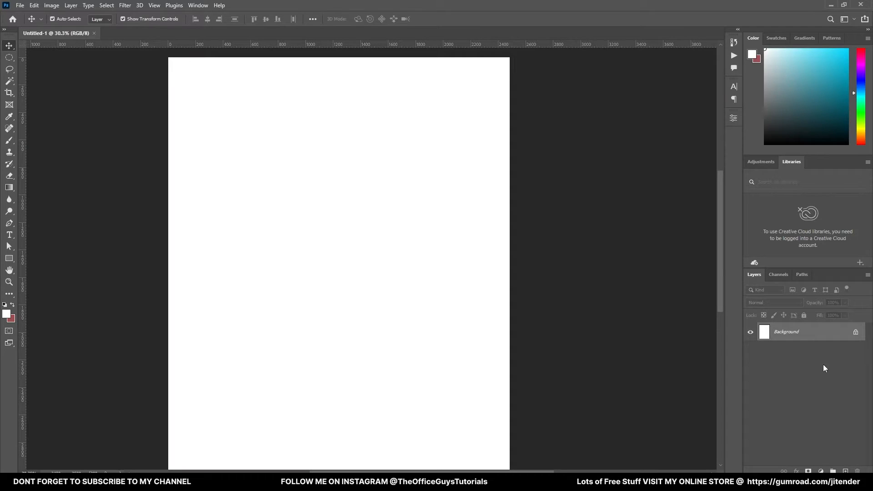
click(199, 6)
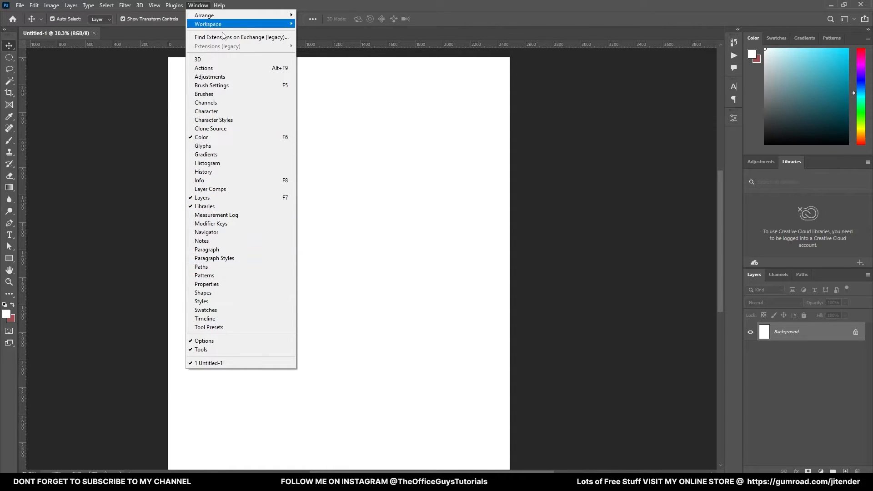
click(172, 102)
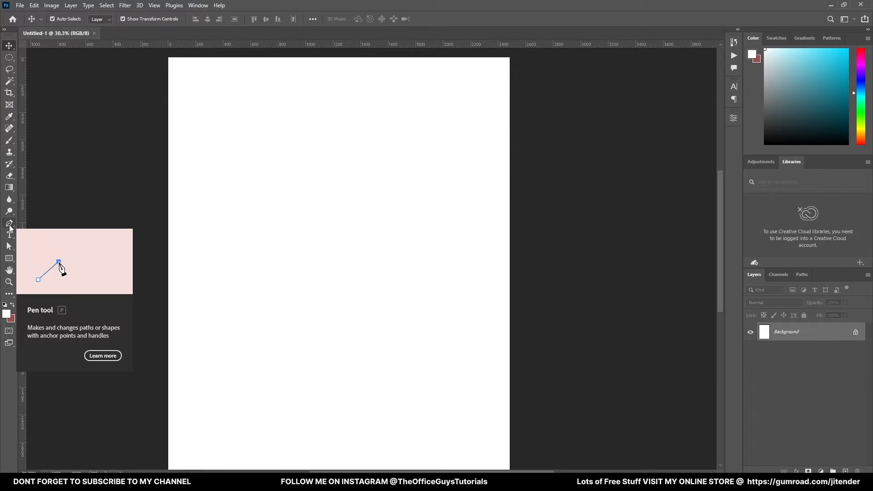
Activate the Curvature Pen Tool and set its drawing mode to Shape.
click(9, 222)
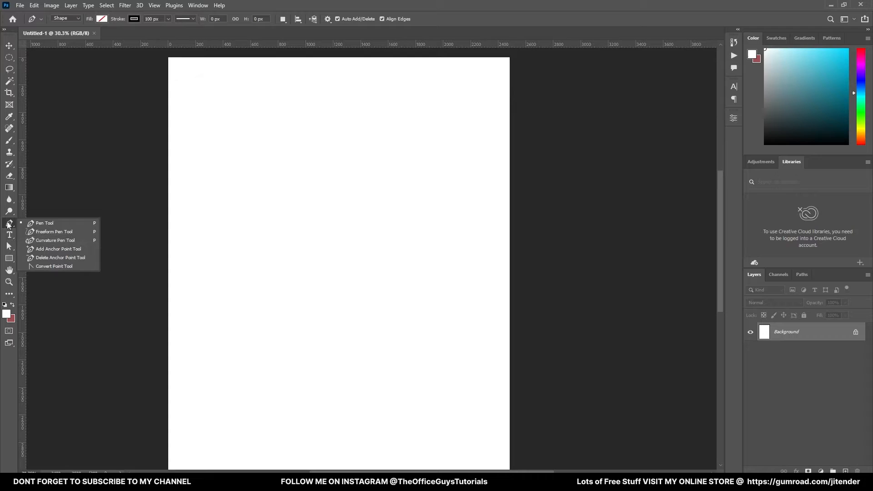
click(9, 225)
click(8, 224)
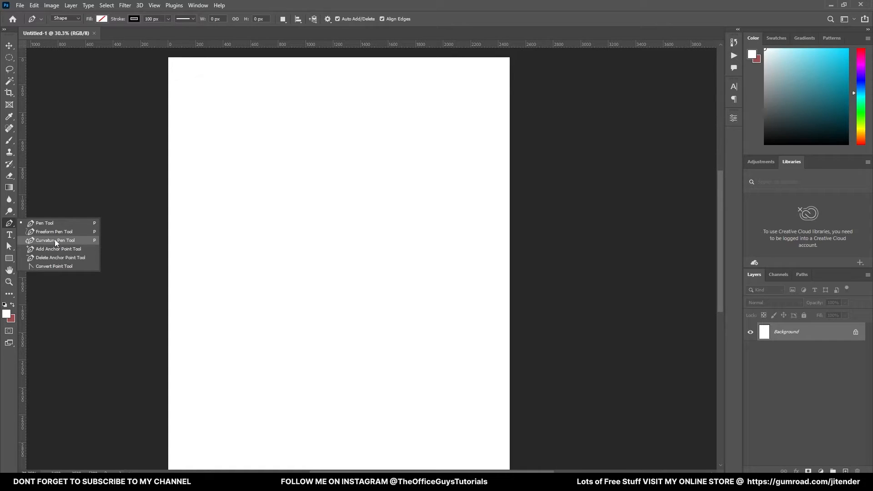
click(55, 241)
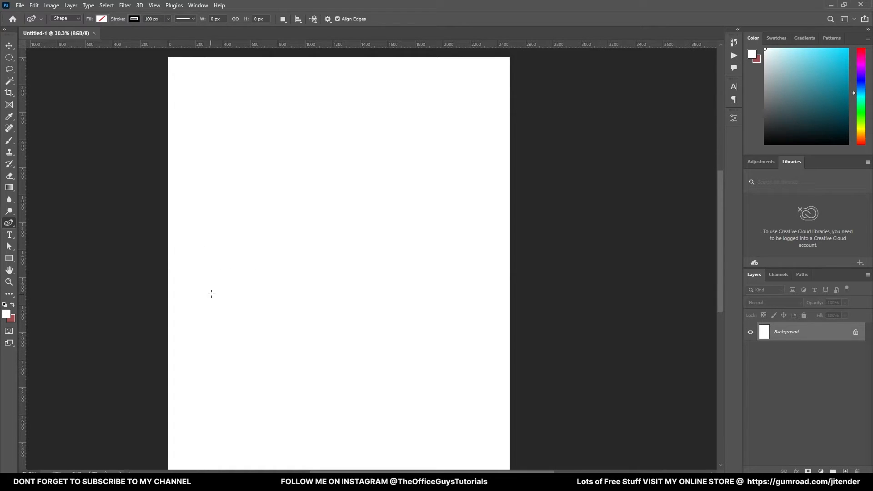
click(80, 19)
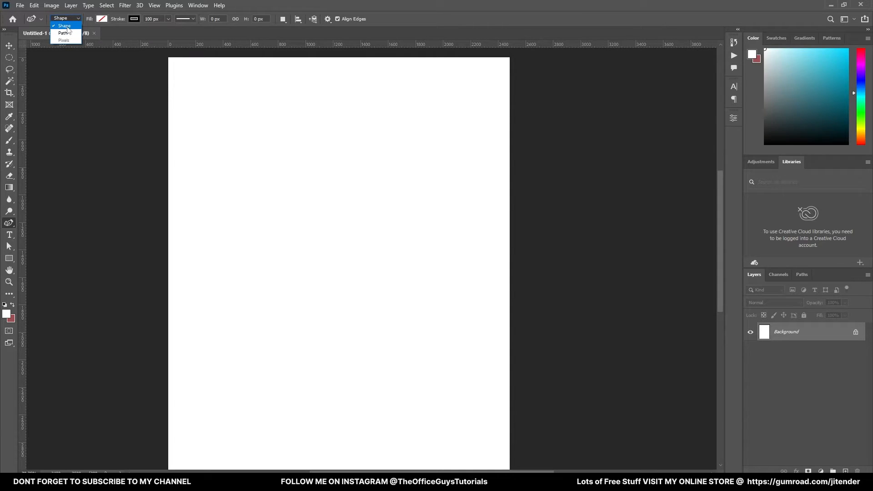
click(65, 27)
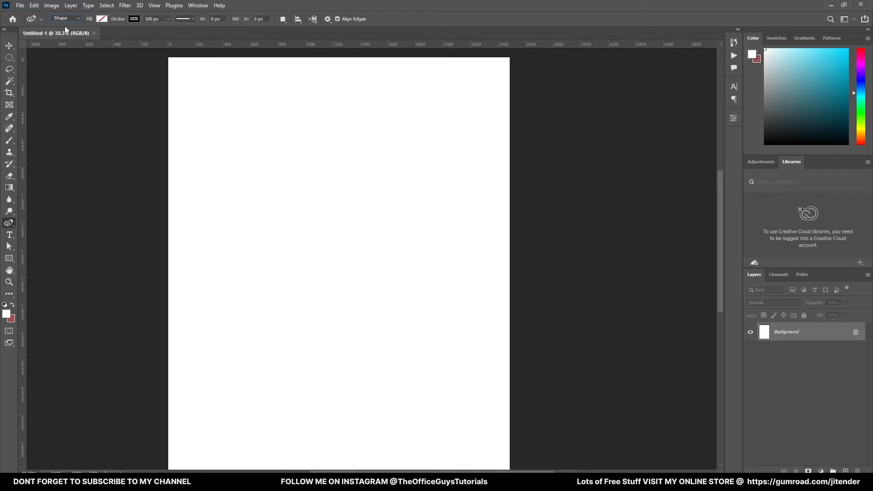
click(101, 19)
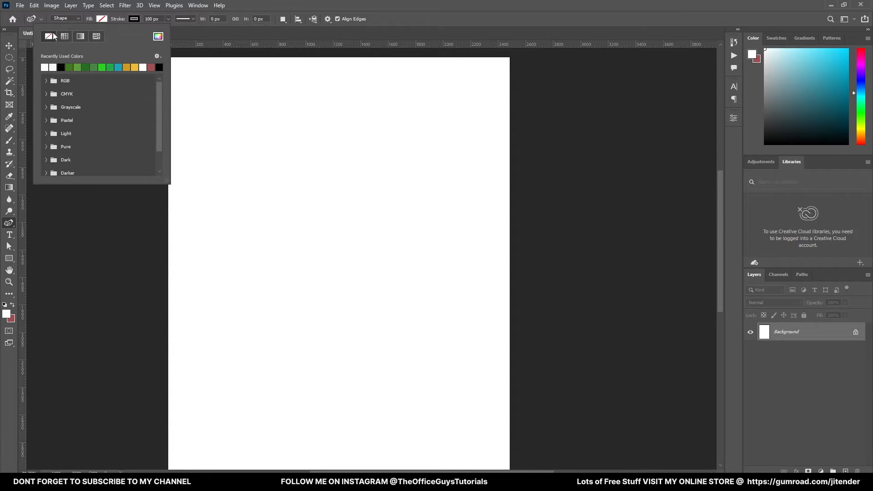
click(134, 19)
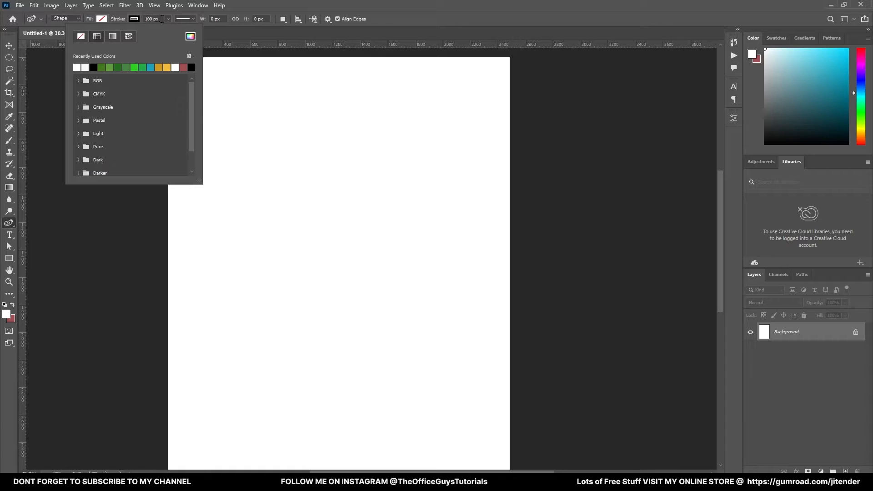
click(168, 18)
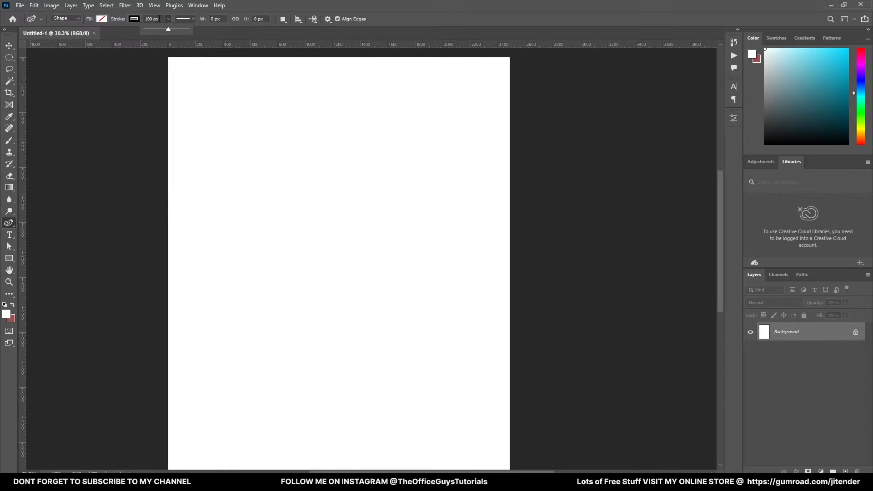
click(155, 18)
Choose a solid line in the stroke options and set the stroke caps to round.
click(189, 19)
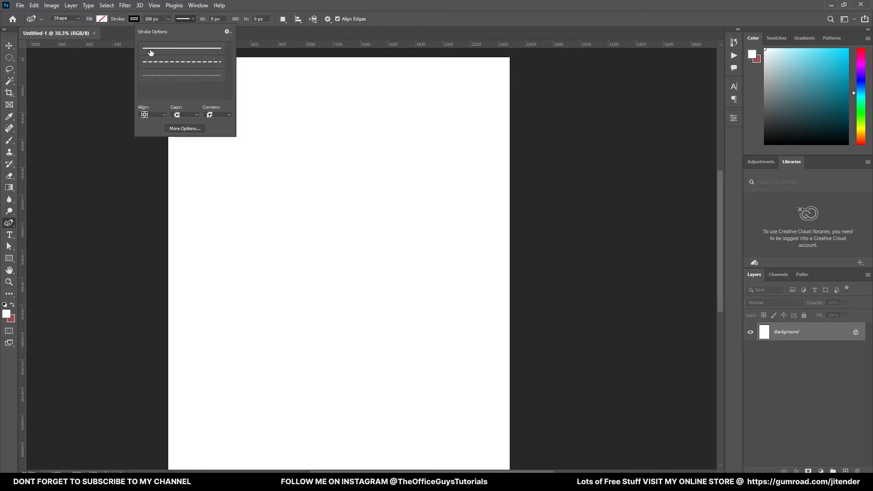
drag(160, 51, 183, 93)
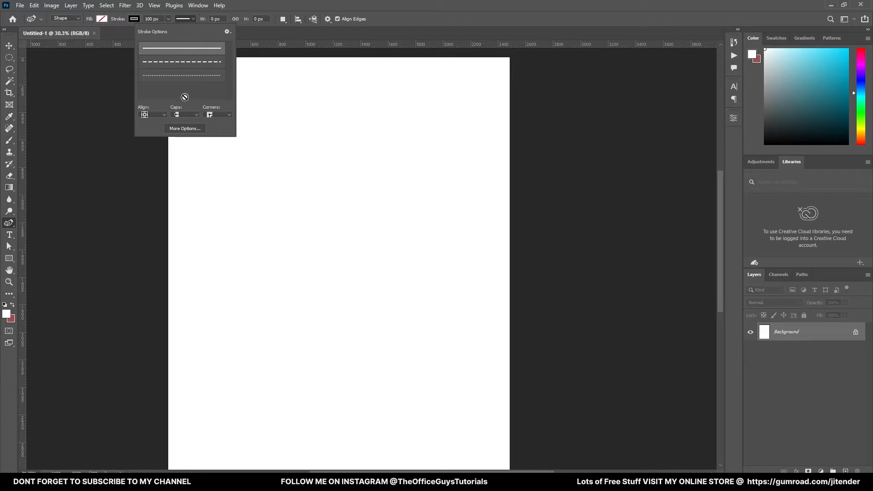
click(163, 115)
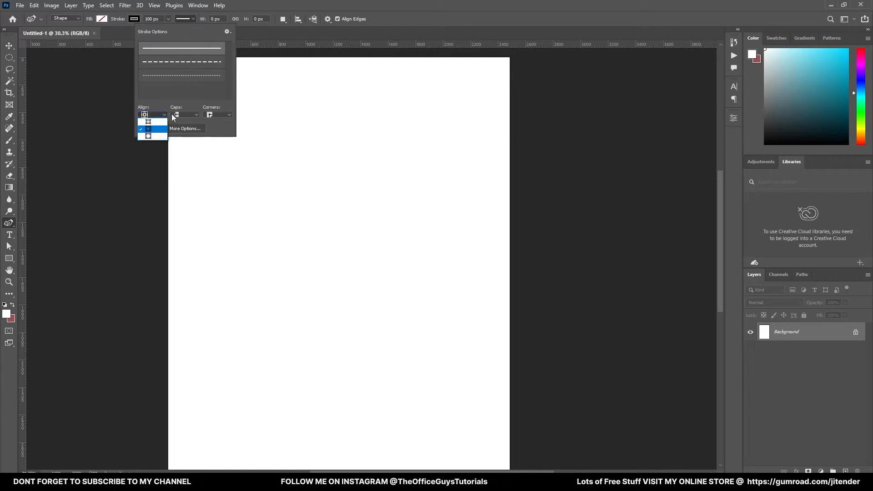
click(182, 116)
click(182, 116)
click(163, 114)
click(192, 113)
click(194, 115)
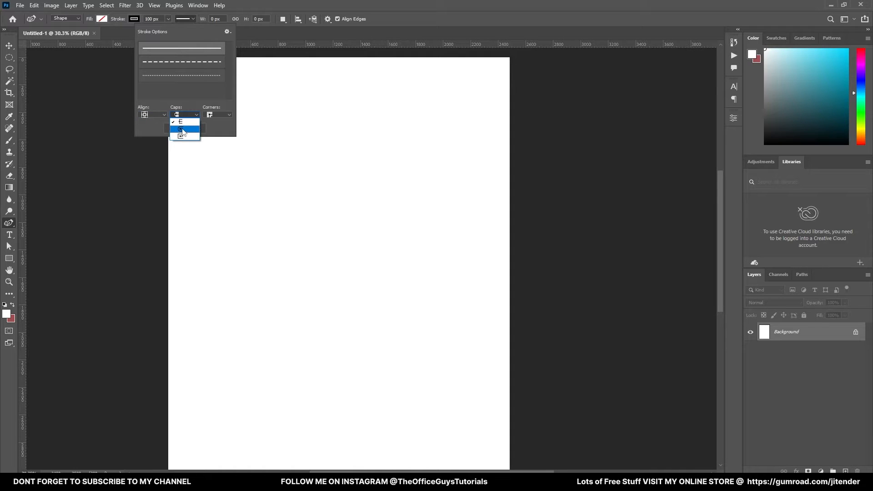
click(183, 130)
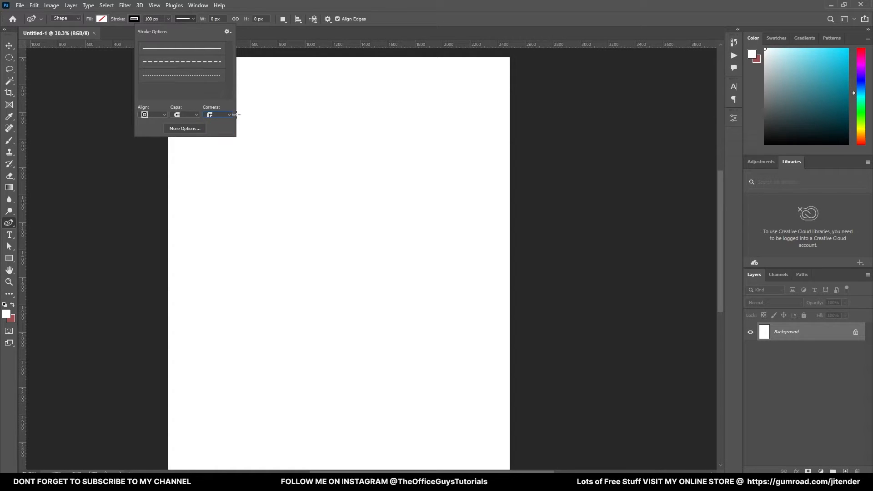
click(264, 5)
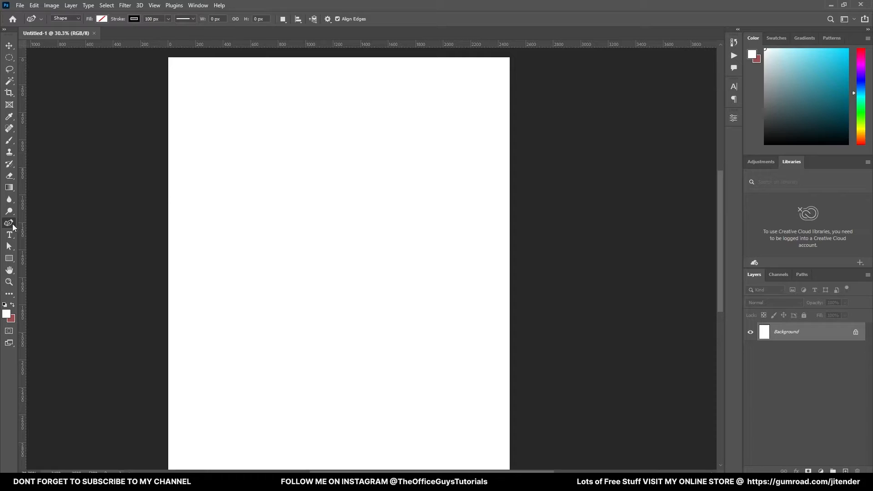
Draw an open wavy line with four anchor points across the page's lower middle, about 1621 px wide and 180 px high.
click(210, 316)
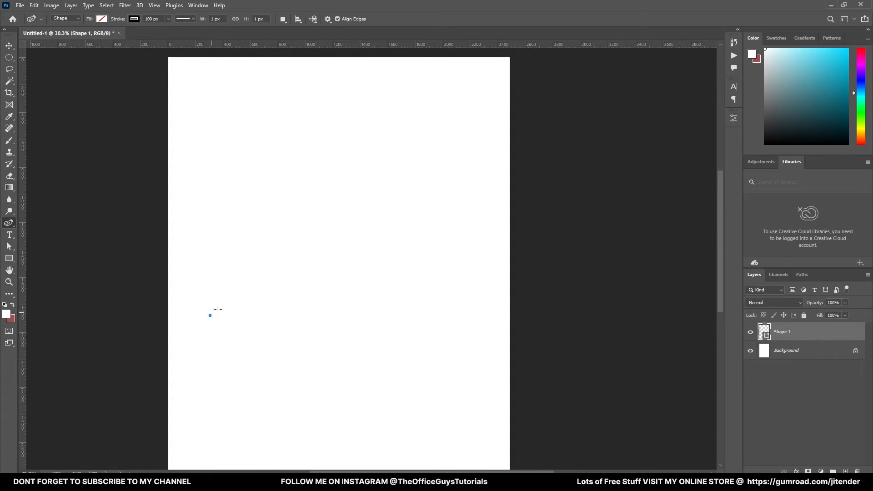
click(291, 294)
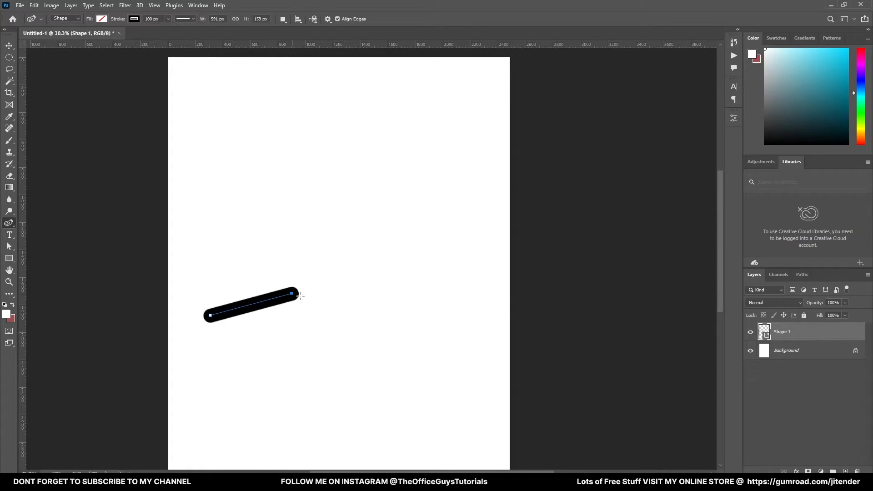
click(371, 317)
click(433, 296)
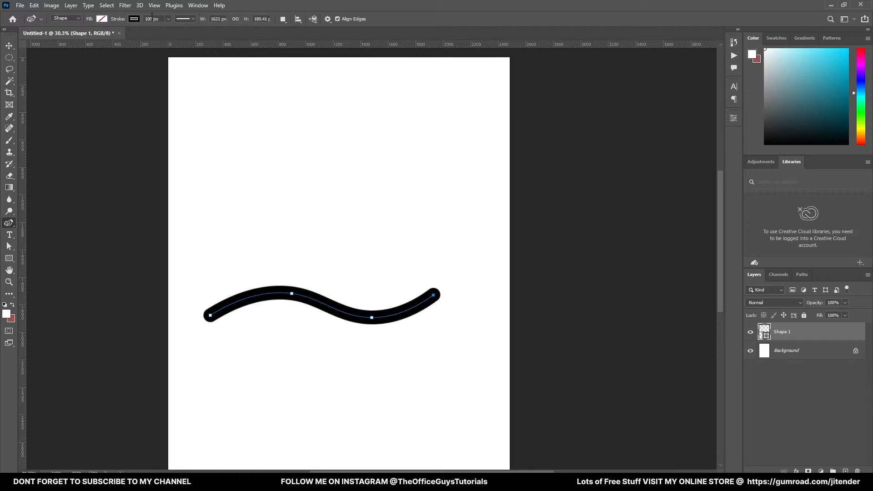
Set the wavy line's stroke width to 400 px.
click(168, 18)
drag(167, 28, 179, 29)
click(167, 23)
text(400)
key(Return)
Select the wavy shape with the Move tool and center it horizontally, aligned to the canvas.
click(9, 45)
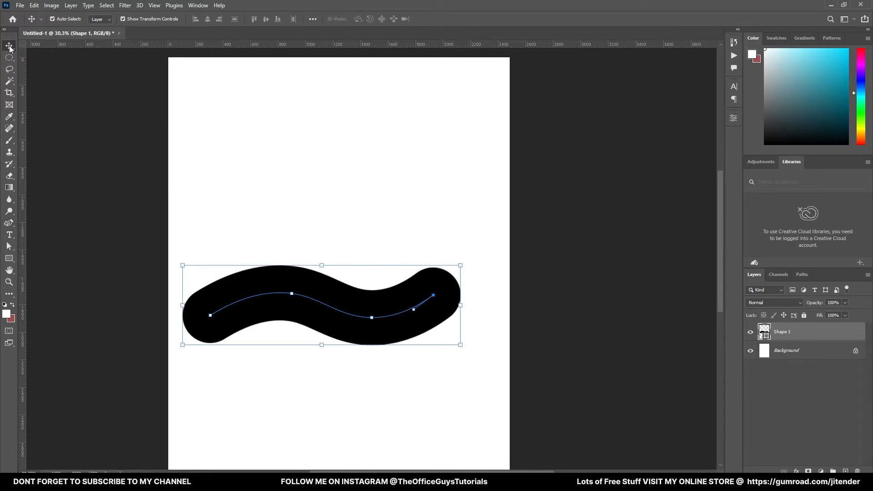
click(218, 173)
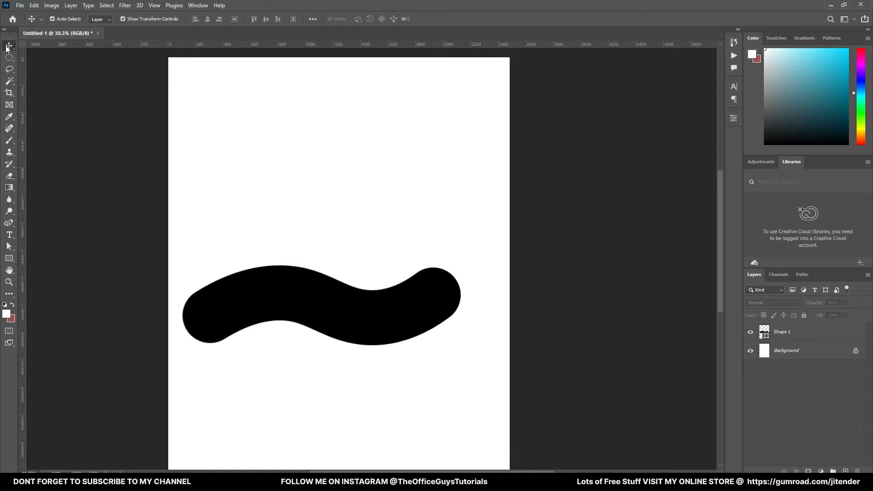
click(274, 298)
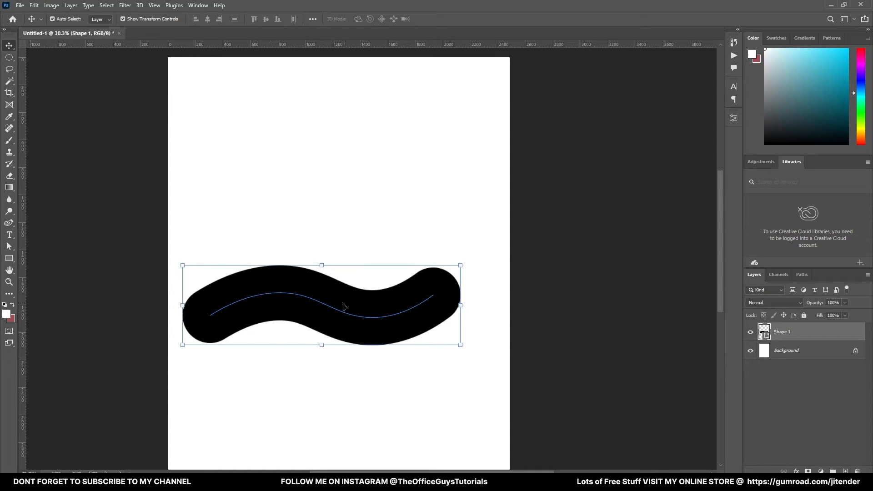
click(313, 19)
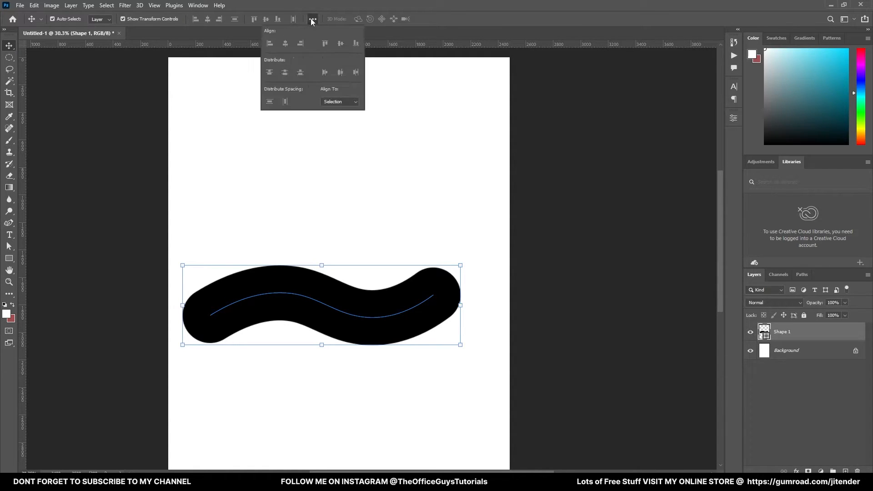
click(346, 102)
click(343, 117)
click(285, 43)
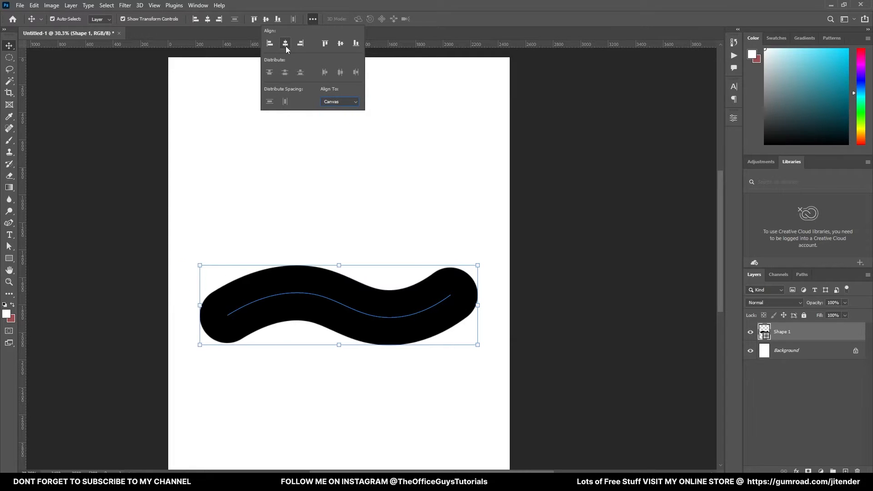
click(355, 175)
click(316, 297)
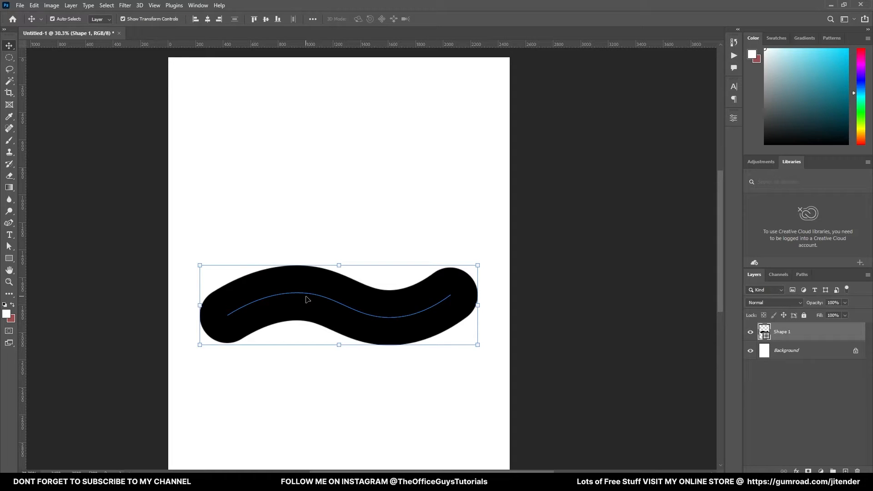
Rename the wavy shape's layer as Main-layer and duplicate it.
double_click(787, 332)
text(mAIN)
key(Return)
drag(799, 333, 845, 469)
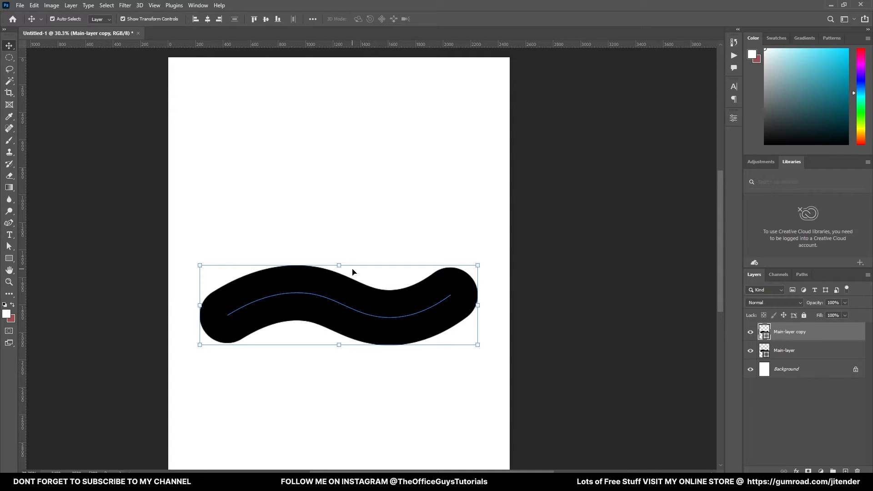
click(320, 211)
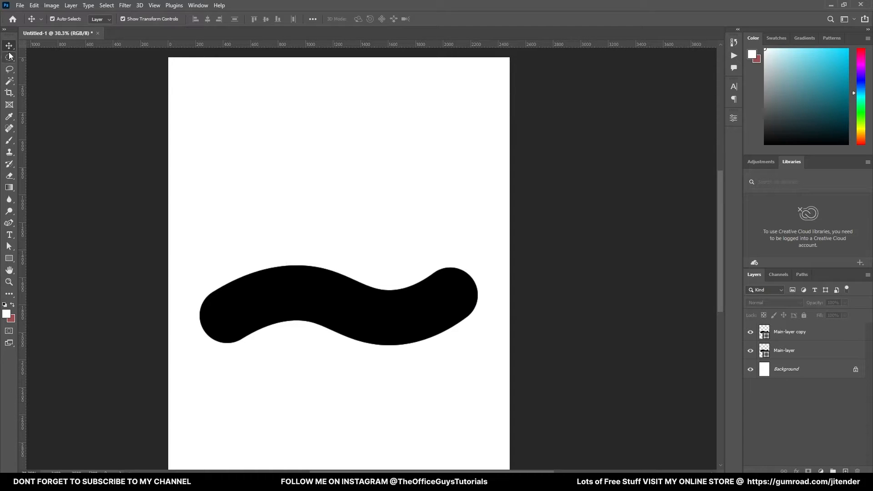
Rename the duplicated layer as Main2.
click(782, 334)
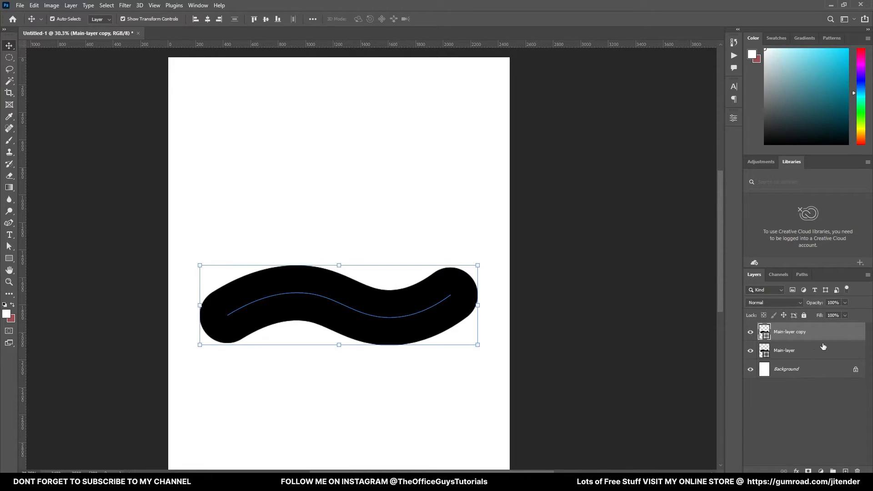
double_click(801, 333)
text(Main2)
key(Return)
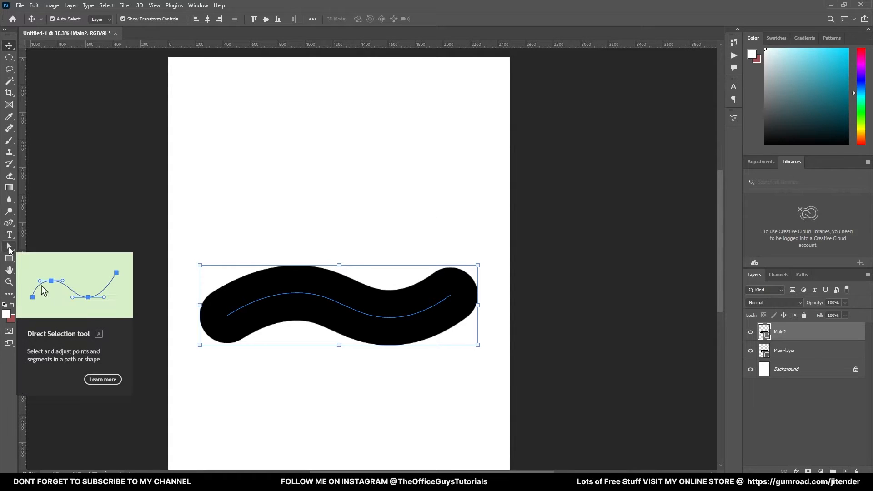
Select the Main2 path with the Direct Selection tool and change its stroke to the recently used muted red.
click(9, 247)
click(295, 298)
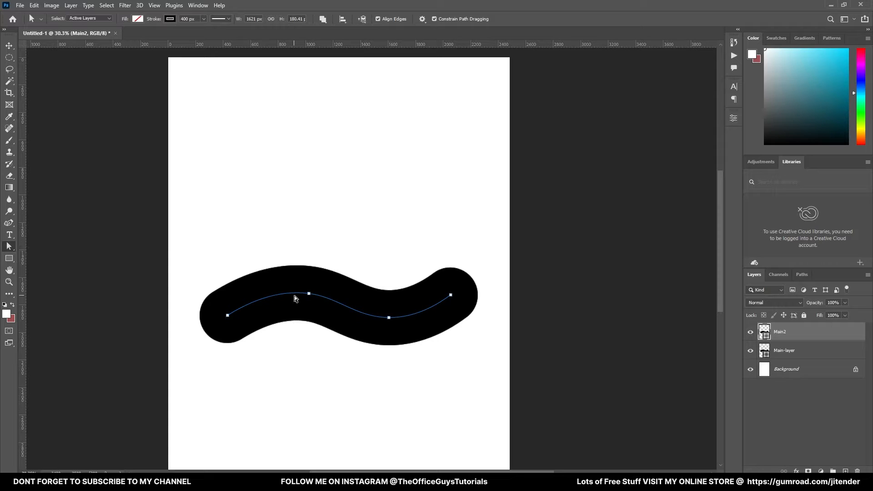
click(171, 20)
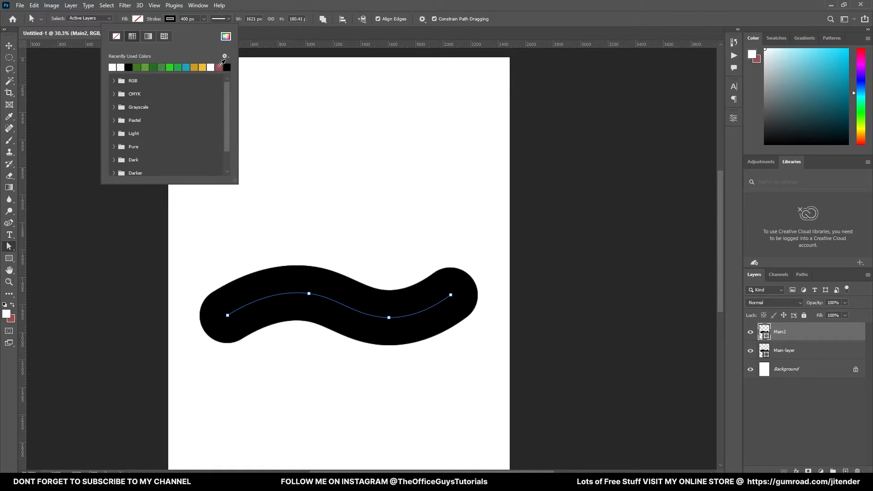
click(220, 66)
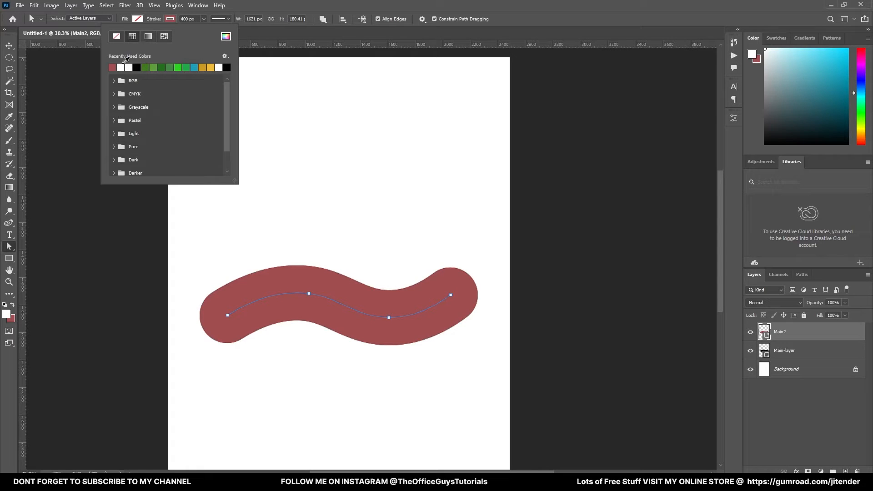
Change the Main2 stroke to a custom dark red, about #862a2a, using the stroke colour picker.
click(226, 36)
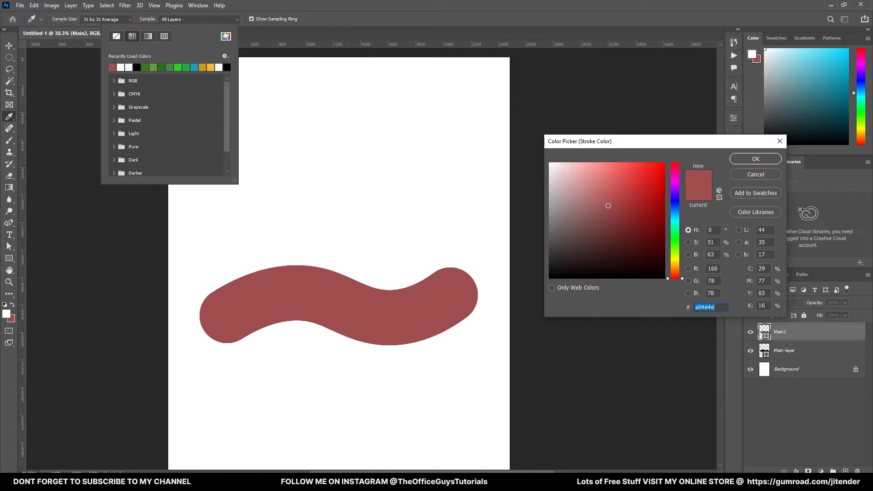
click(631, 204)
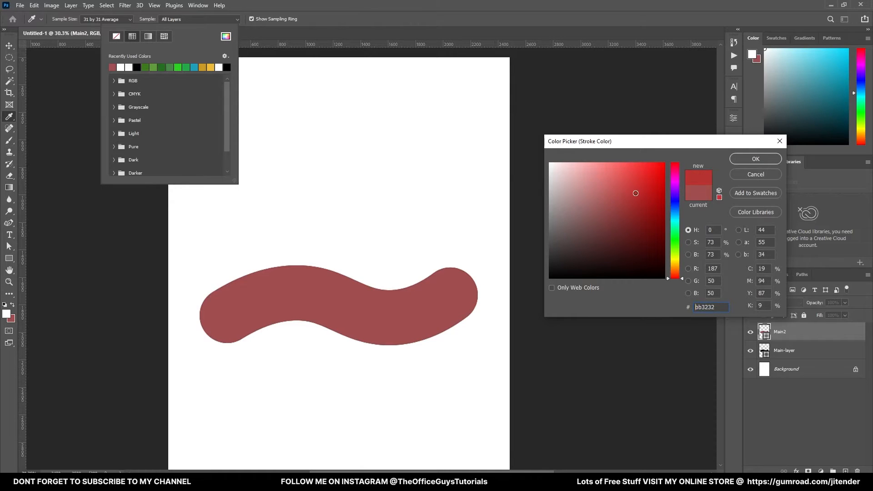
click(629, 218)
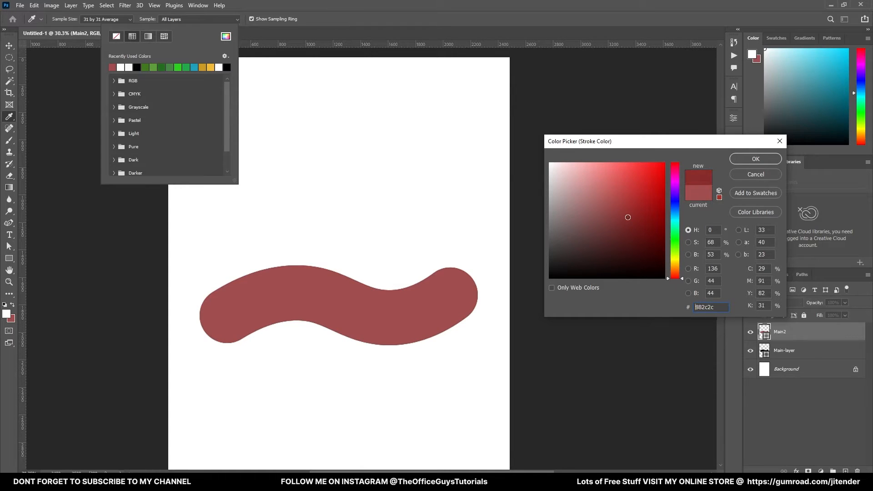
click(745, 160)
scroll(339, 350, up, 2)
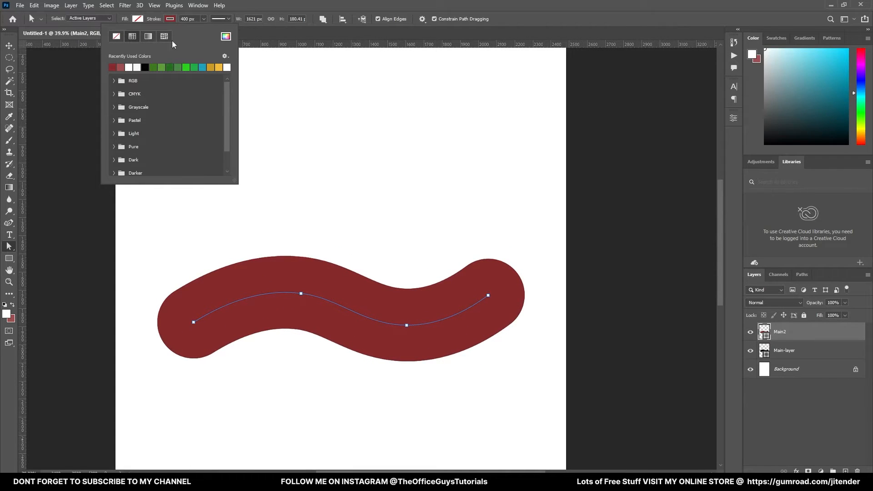
Set the Main2 stroke width to 200 px.
click(188, 19)
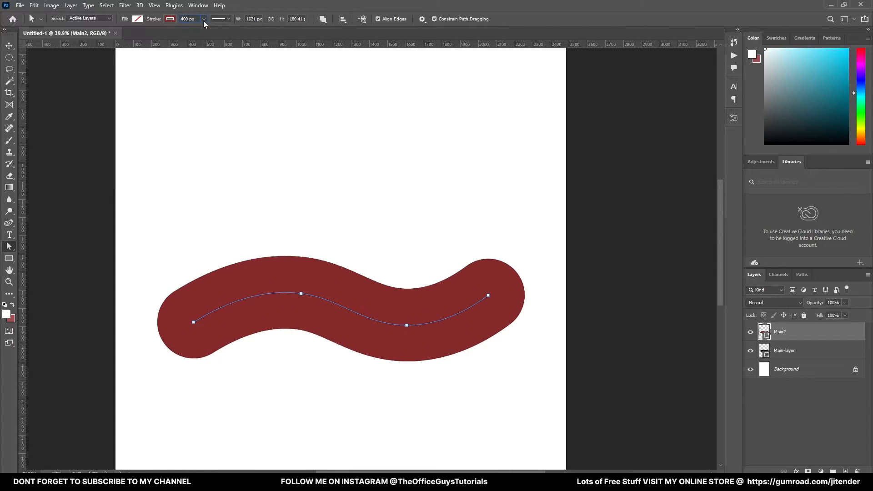
click(204, 19)
drag(203, 30, 203, 30)
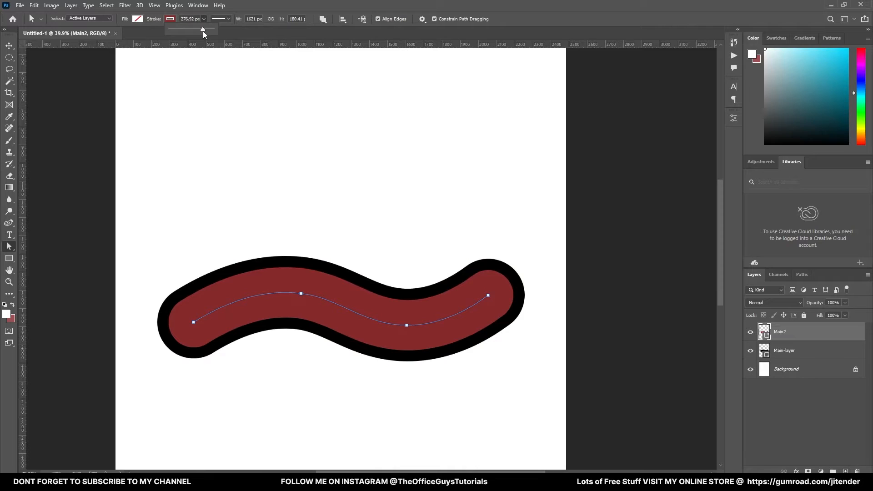
click(191, 18)
text(200)
key(Return)
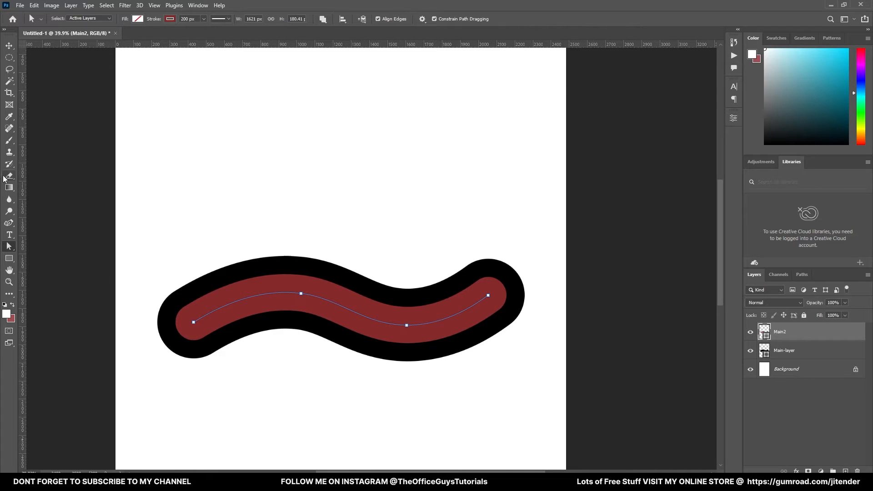
Add two anchor points to the Main2 path, one inward from each end of the curve.
click(11, 225)
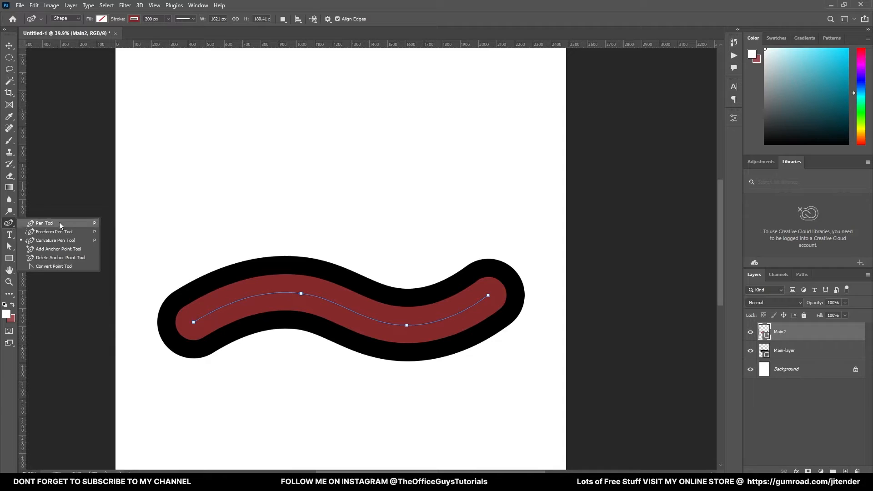
click(42, 249)
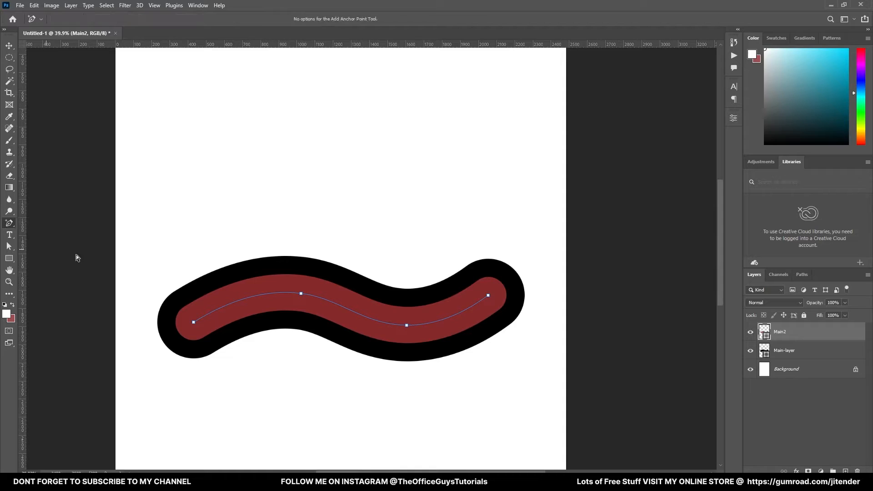
click(254, 297)
click(436, 321)
Shorten the Main2 path by deleting its two original end points with the Direct Selection tool.
click(9, 246)
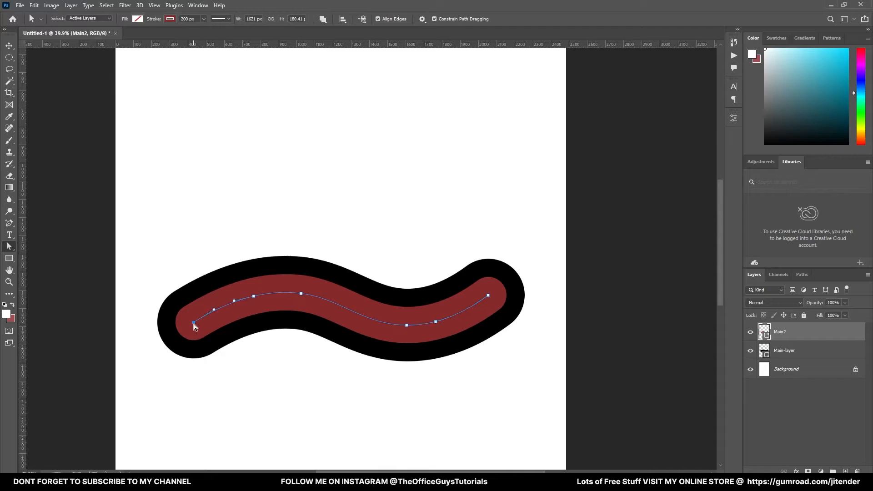
key(Delete)
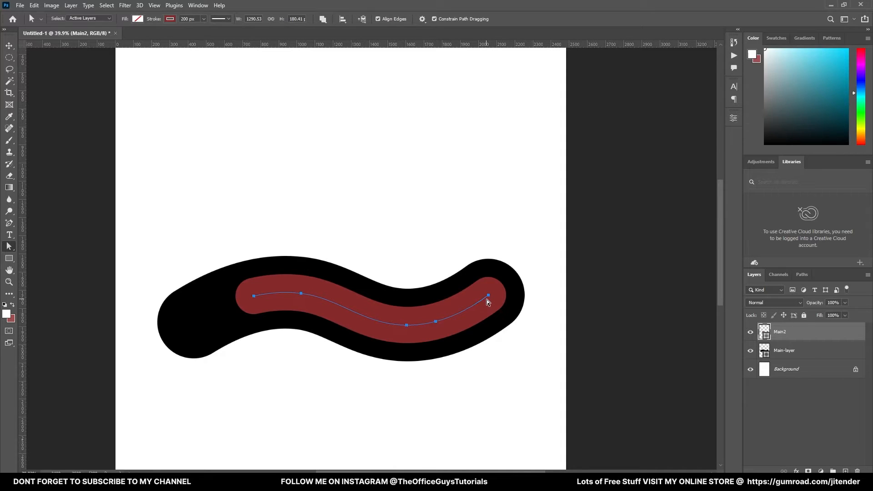
click(496, 349)
click(473, 308)
click(487, 296)
key(Delete)
click(294, 373)
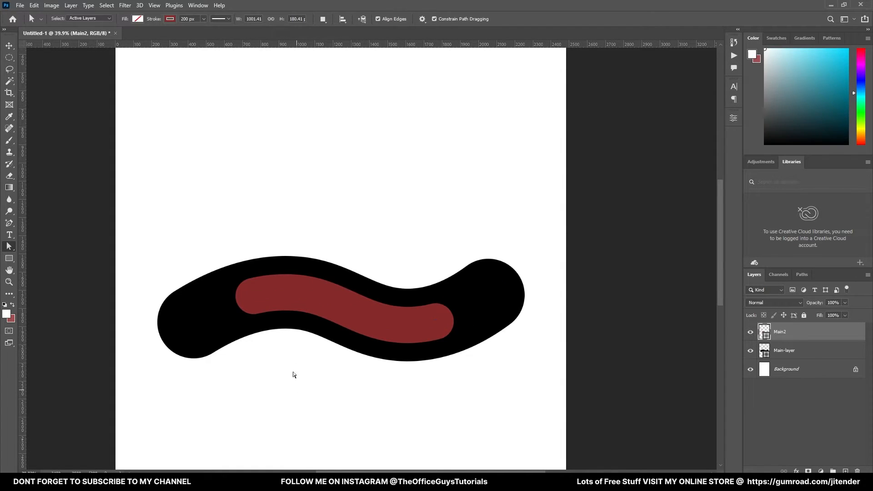
Select the larger black Main-layer shape and change its stroke to the recently used dark red.
scroll(355, 316, up, 3)
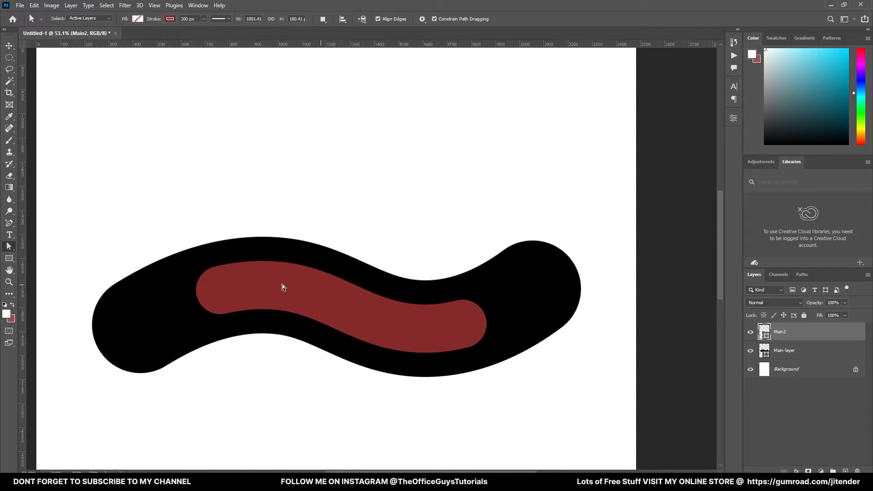
click(9, 46)
click(137, 297)
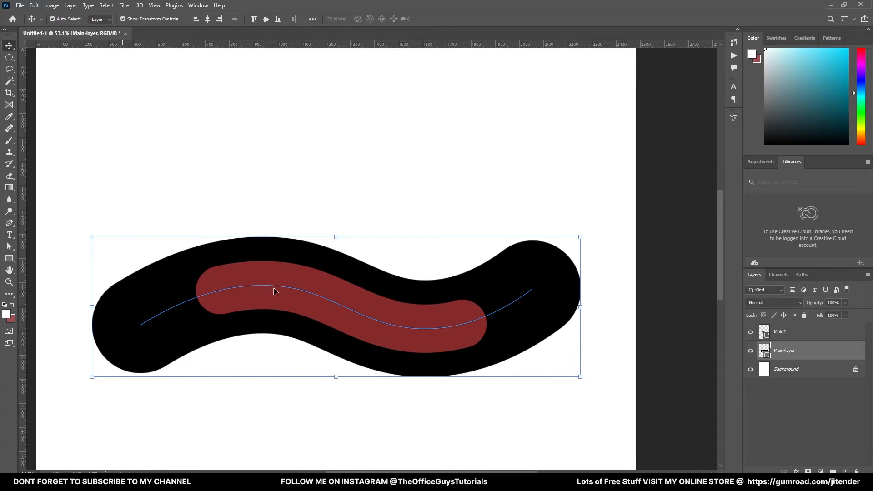
click(8, 246)
click(8, 246)
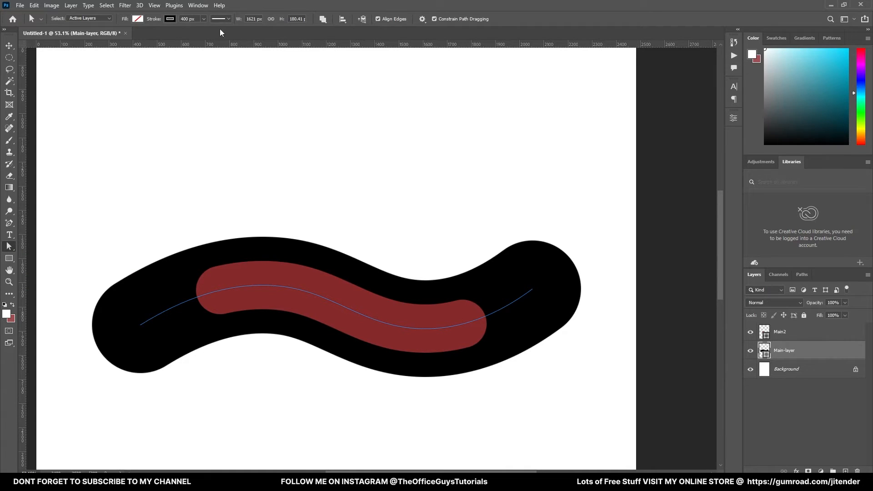
click(170, 19)
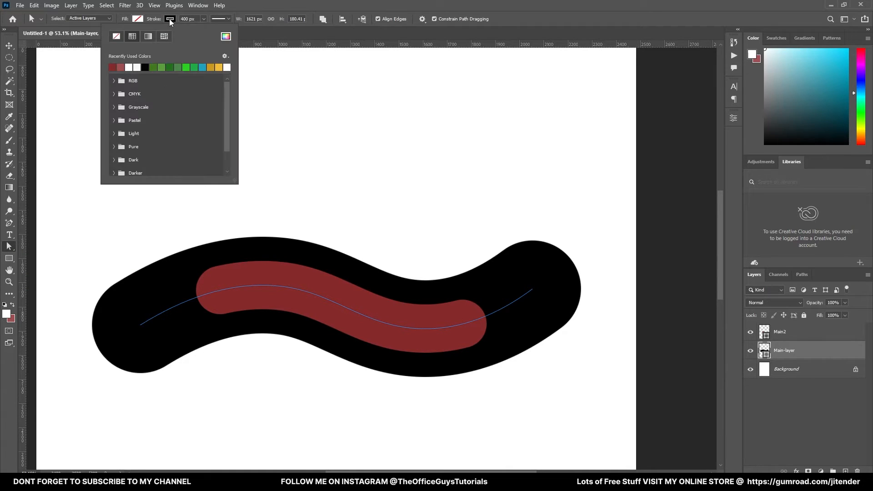
click(121, 67)
click(9, 45)
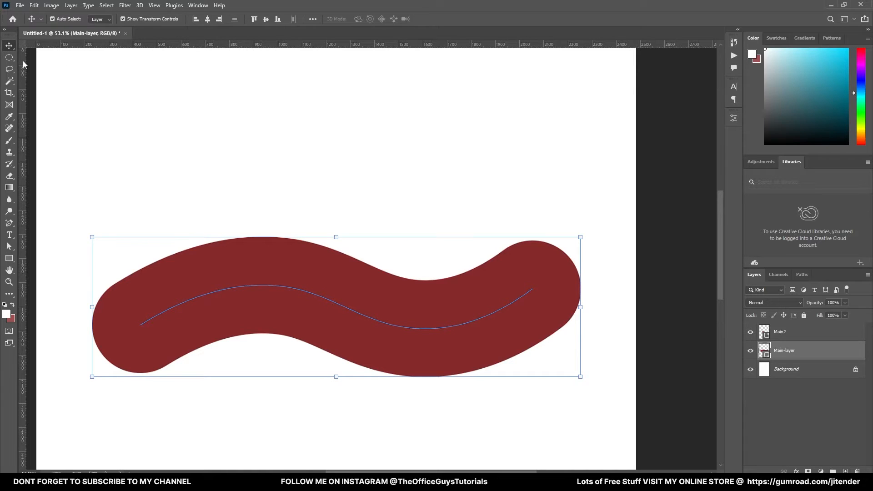
Change the Main-layer stroke to a custom, much darker maroon shade so it contrasts with the inner shape.
click(9, 246)
click(170, 20)
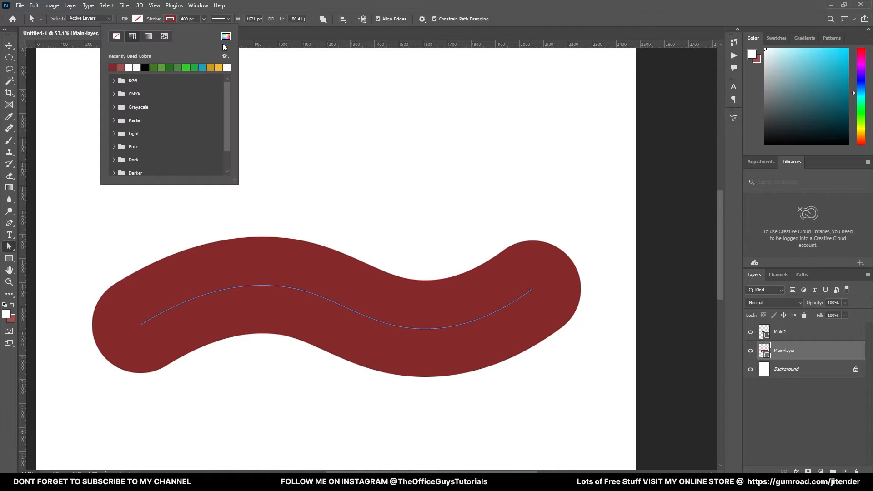
click(226, 37)
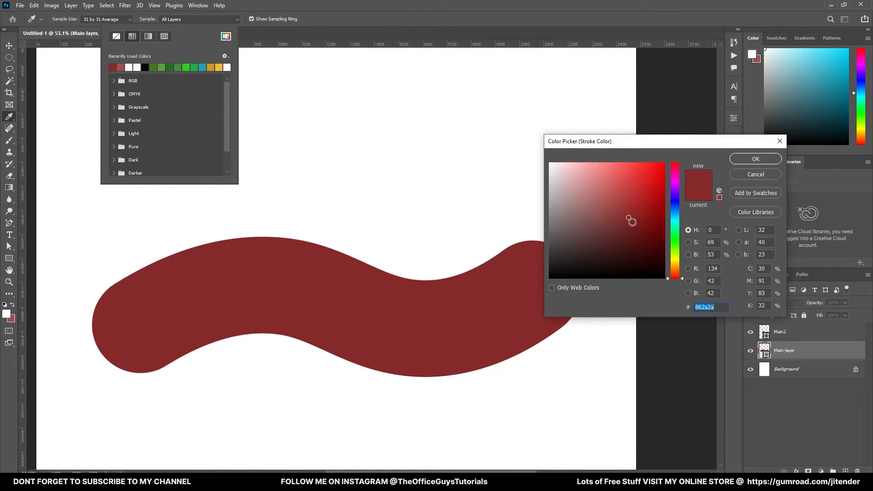
click(634, 236)
key(Return)
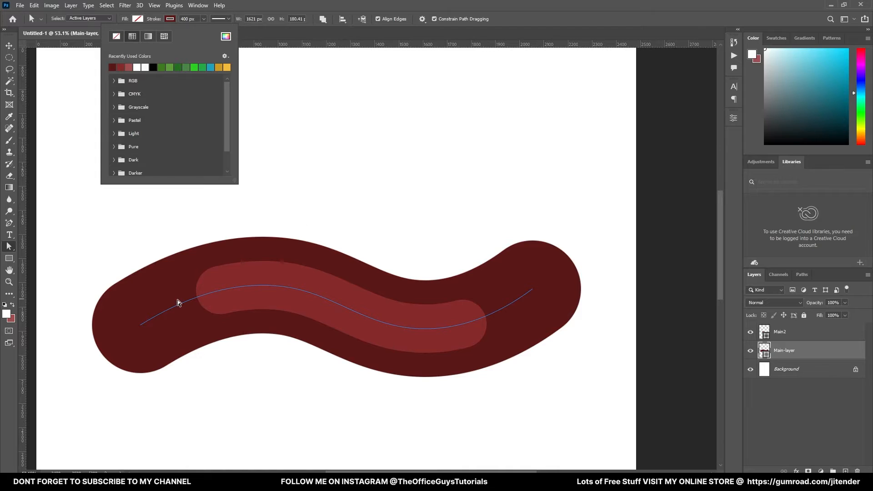
click(225, 282)
click(355, 205)
Duplicate the Main2 layer and rename the copy as Main3.
click(783, 333)
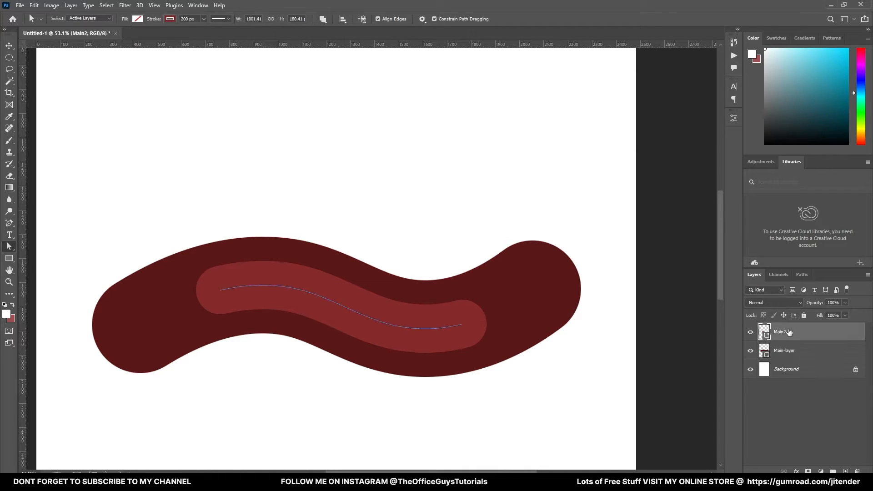
drag(784, 335, 845, 471)
double_click(791, 332)
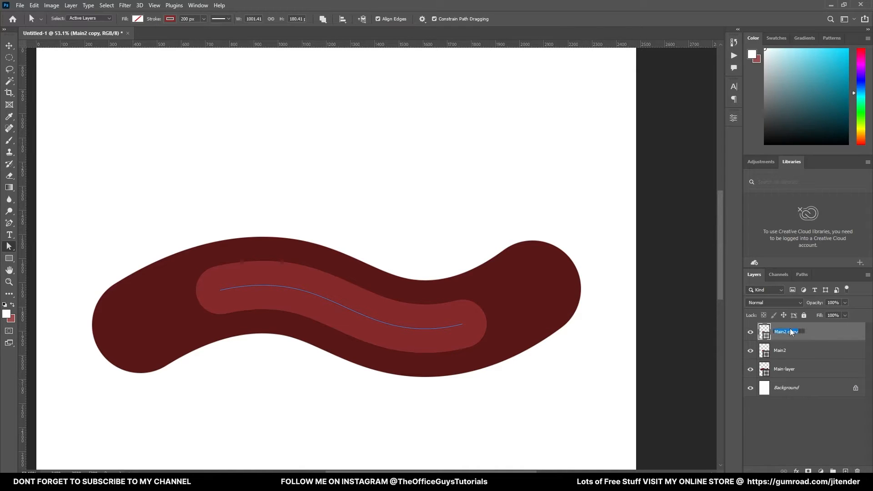
text(Main3)
key(Return)
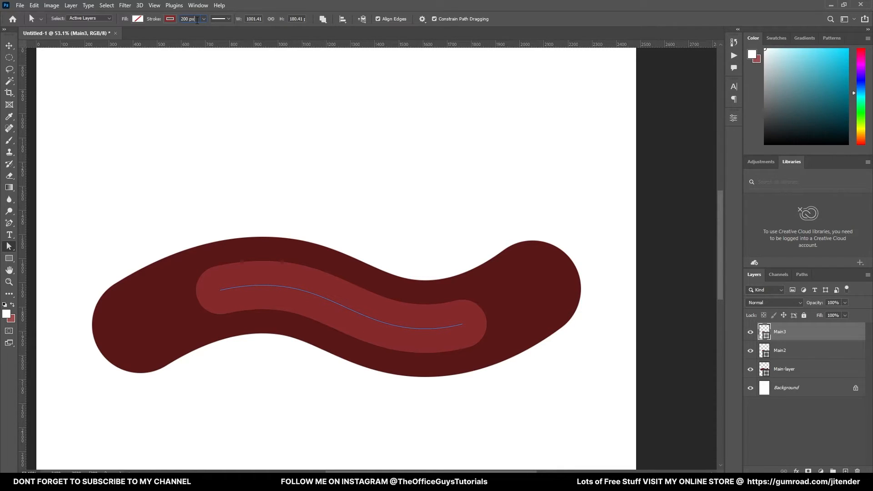
Make the Main3 stroke narrower than Main2 and change its colour to a custom light pink.
click(204, 19)
drag(204, 30, 197, 31)
click(171, 18)
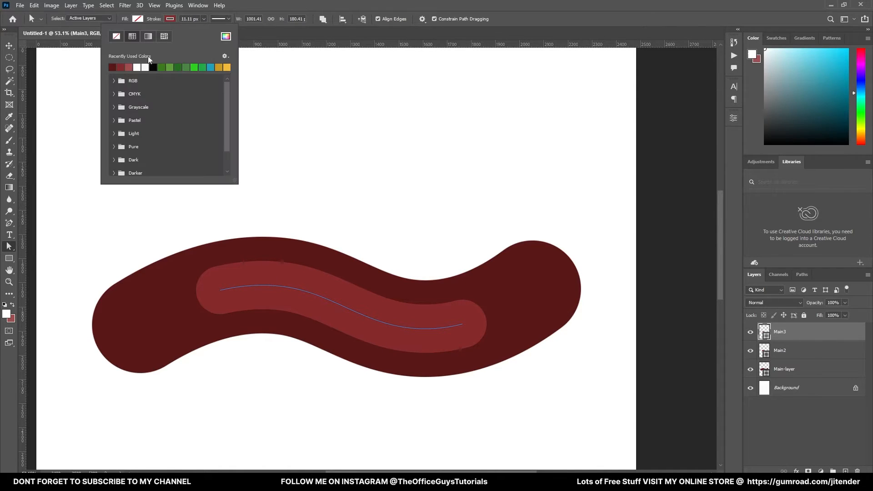
click(226, 36)
drag(621, 214, 593, 183)
click(741, 159)
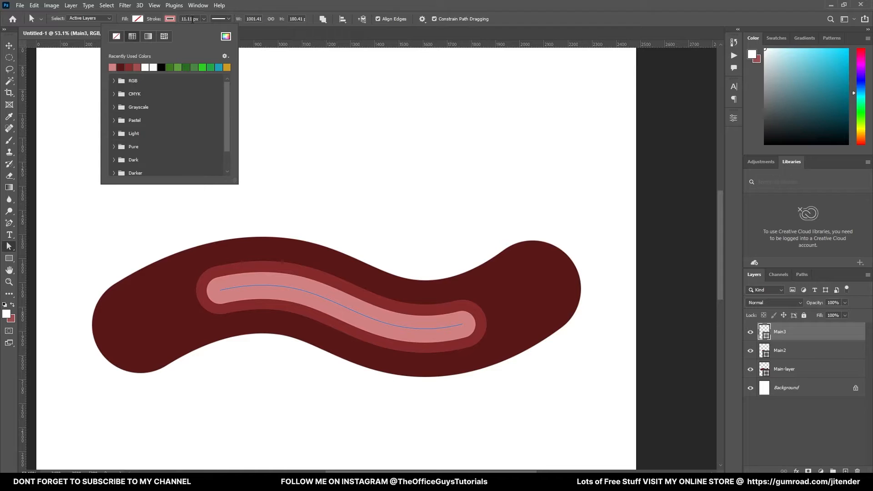
Set the Main3 stroke width to 160 px and deselect its path.
click(203, 19)
drag(204, 30, 211, 31)
click(199, 19)
text(160)
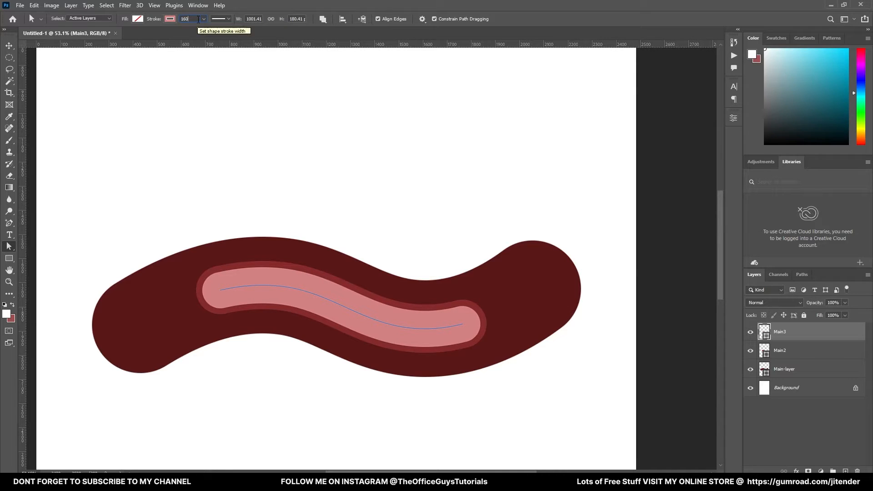
key(Tab)
click(258, 112)
scroll(395, 318, up, 3)
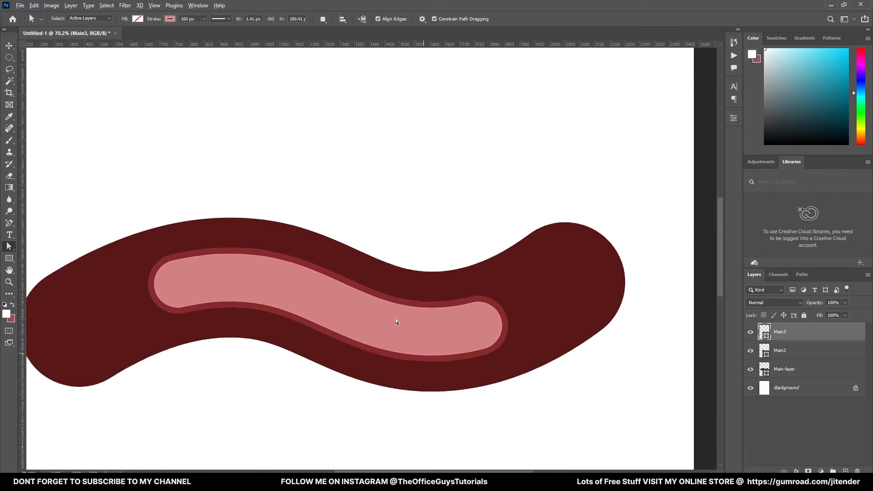
Select the Main3, Main2 and Main-layer layers together and convert them to one smart object.
scroll(394, 318, down, 1)
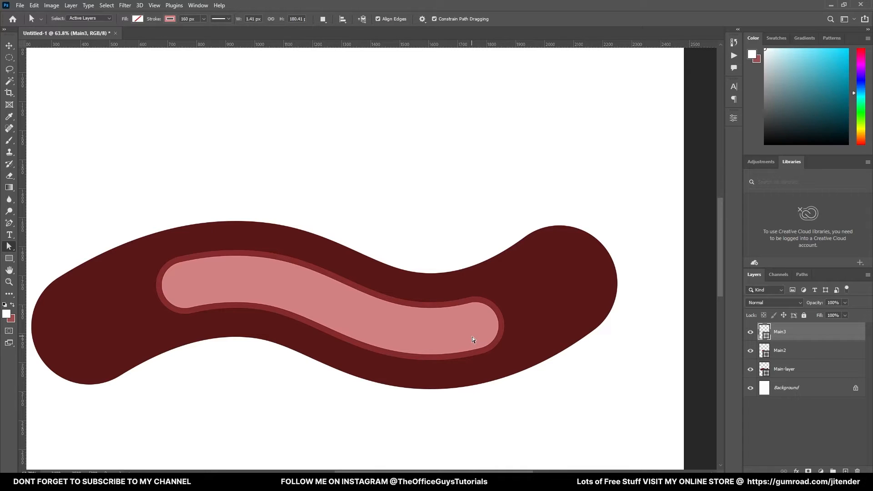
scroll(321, 290, down, 2)
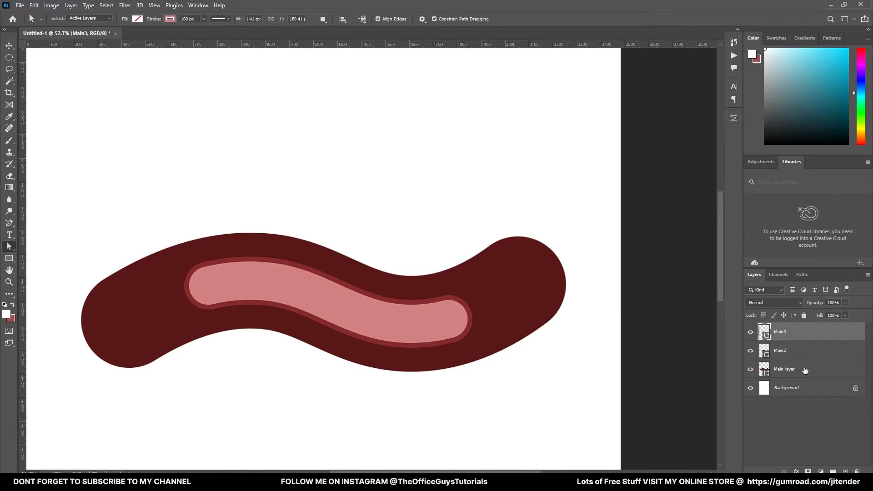
shift+click(802, 369)
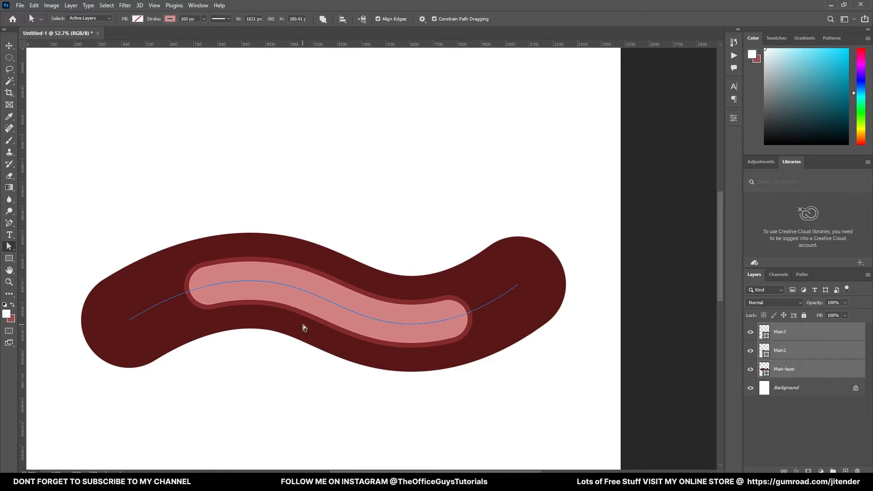
click(794, 337)
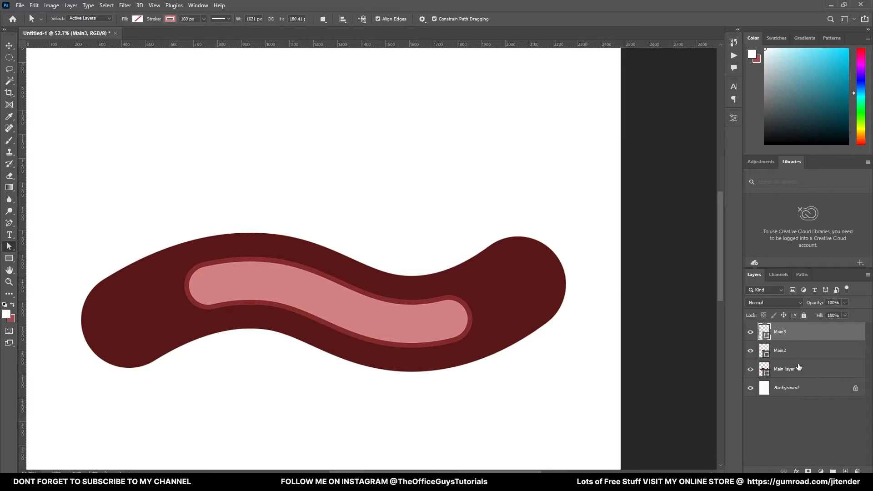
shift+click(802, 373)
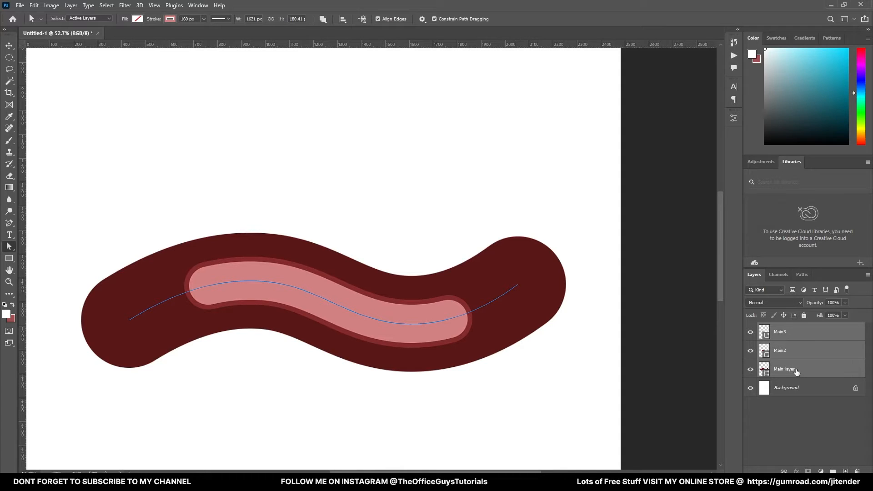
right_click(797, 371)
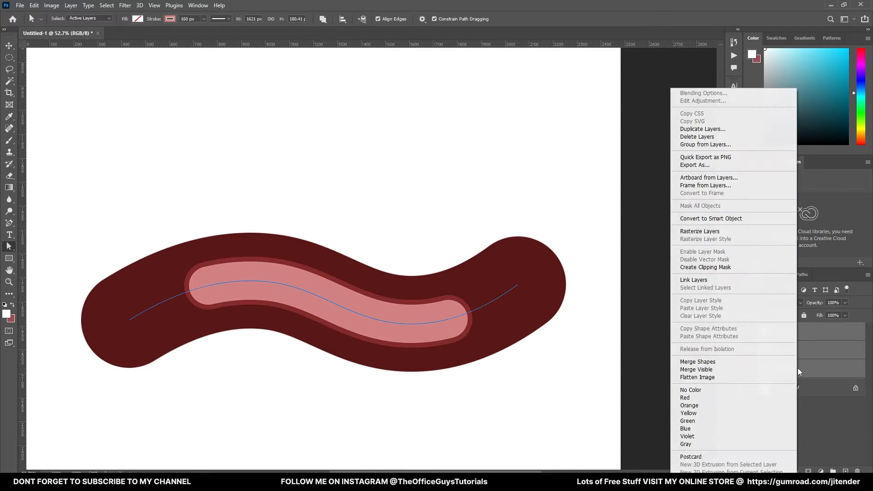
click(705, 220)
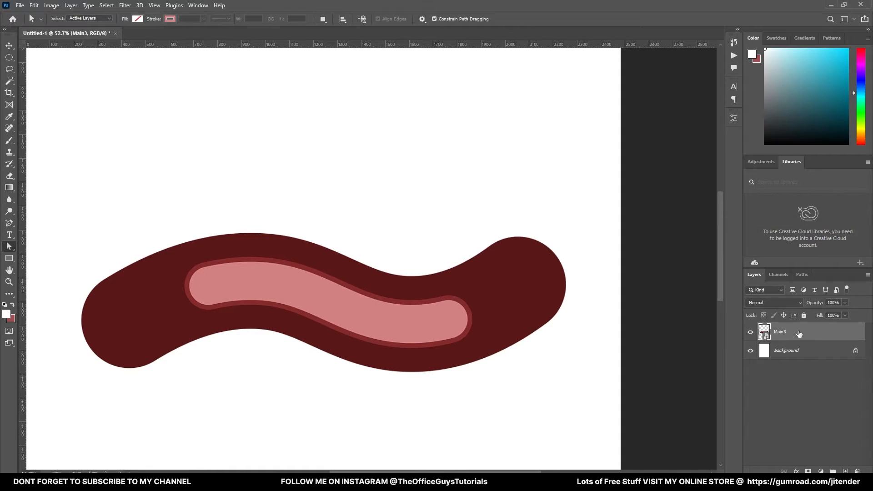
Open the contents of the Main3 smart object for editing.
right_click(799, 333)
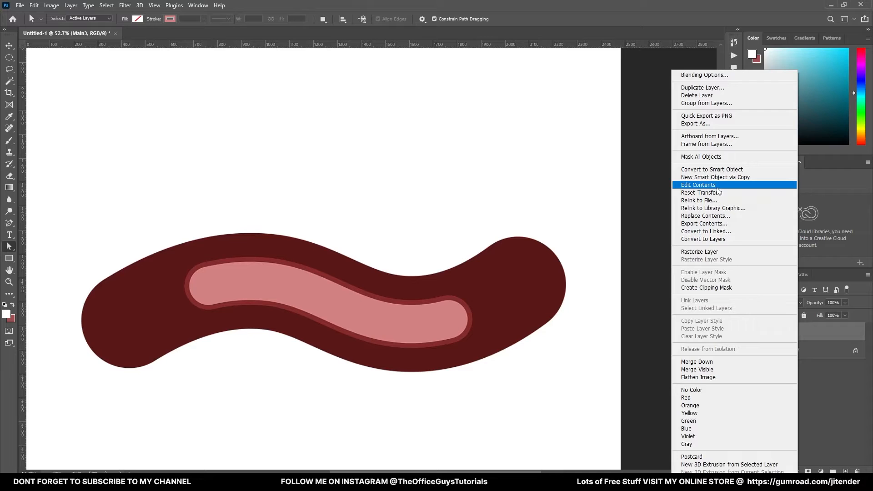
right_click(828, 336)
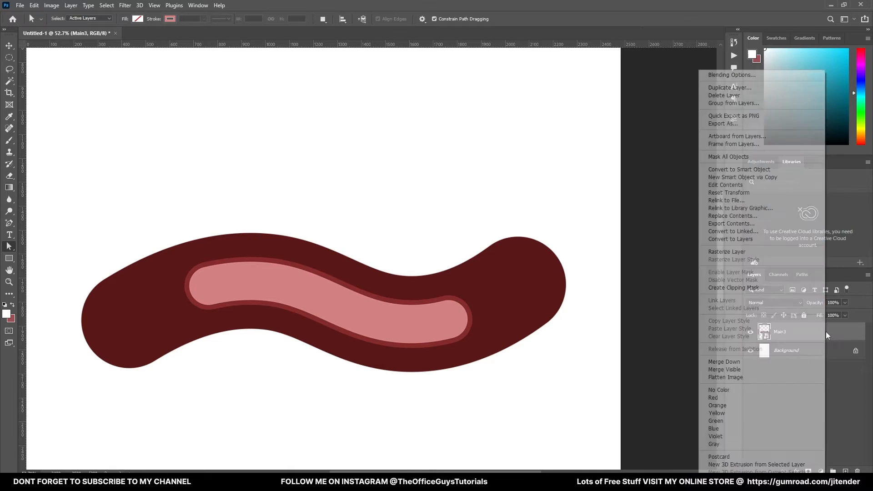
click(740, 187)
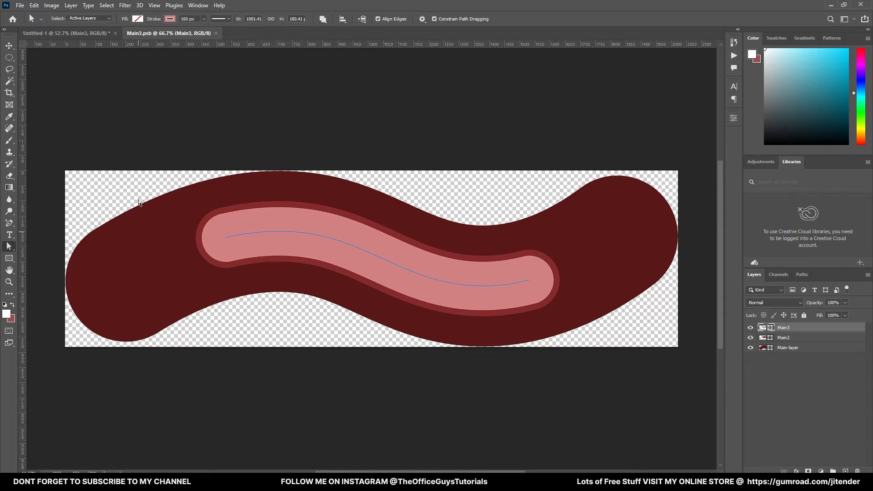
Try moving the Main3 and Main2 shapes separately inside the smart object, and undo the moves.
click(8, 46)
drag(268, 238, 355, 255)
drag(227, 221, 240, 204)
key(ctrl+z)
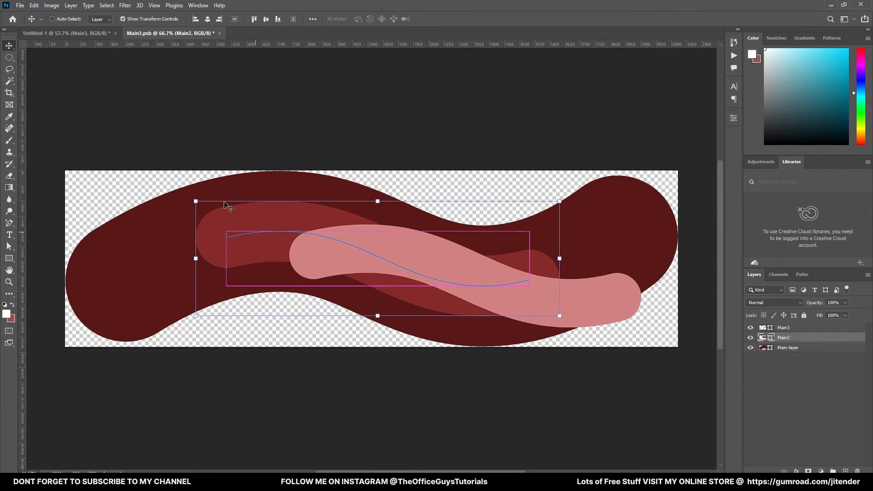
key(ctrl+z)
Return to the Untitled-1 document and fully lock its Main3 smart object layer.
click(93, 34)
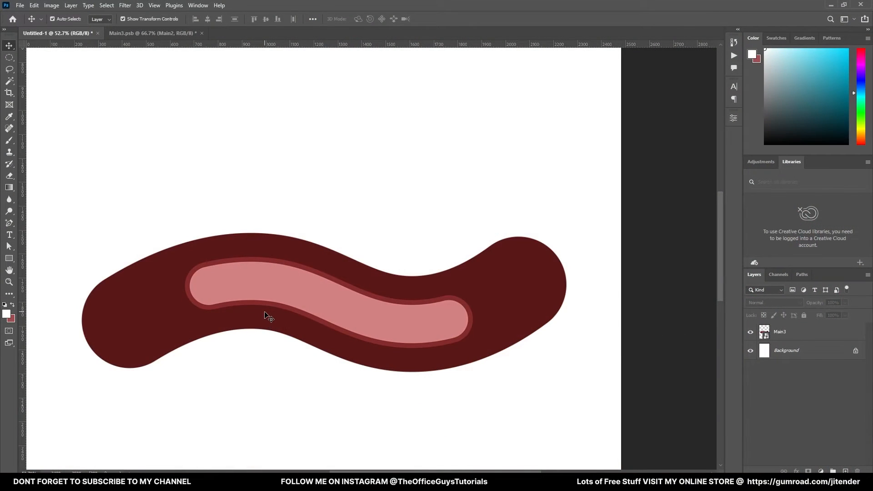
click(803, 342)
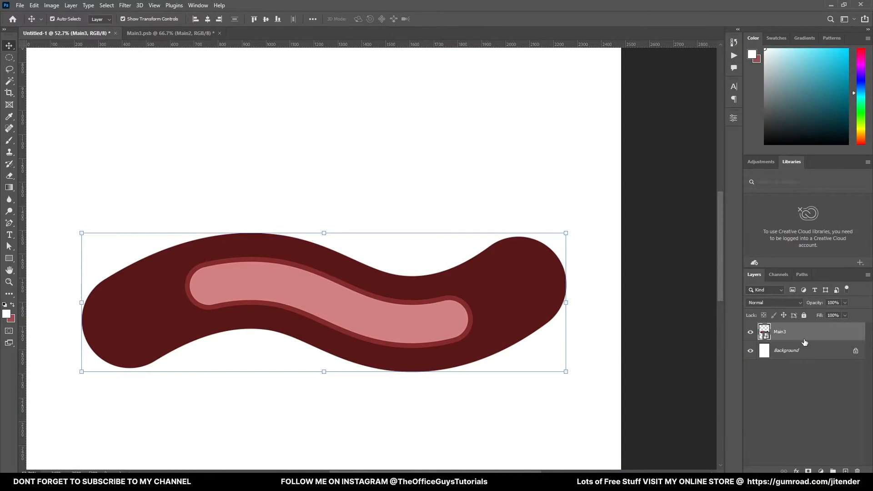
click(804, 315)
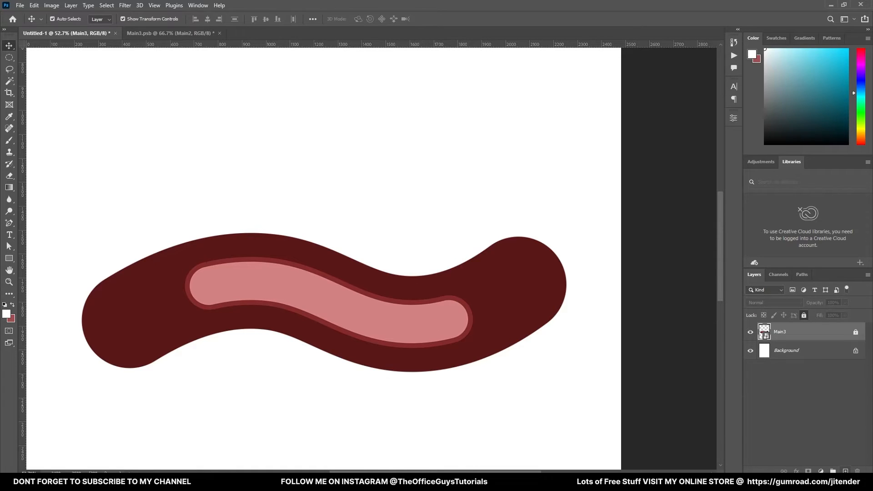
Add two empty layers above Main3, naming the lower one Shadow and the upper one Light.
click(845, 471)
double_click(779, 333)
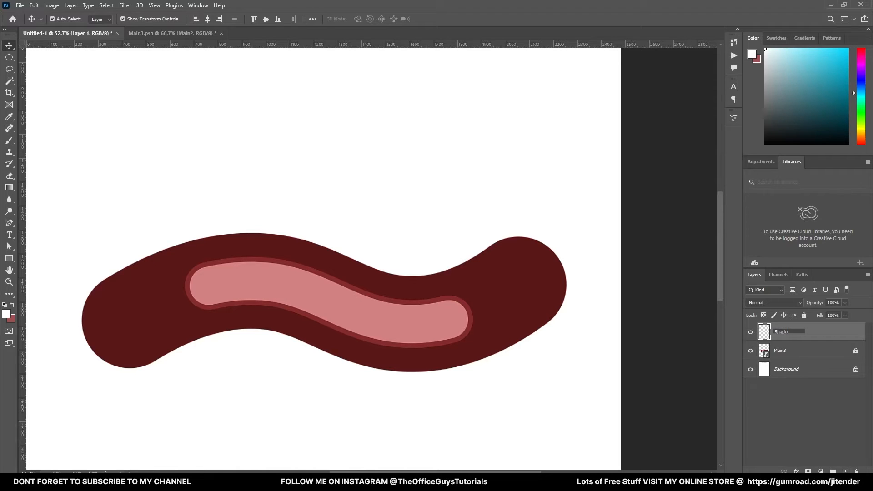
click(835, 424)
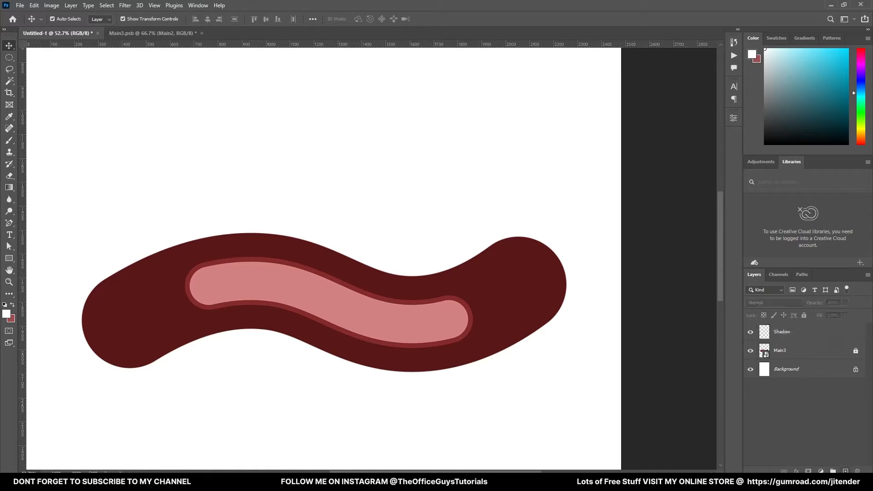
key(ctrl+shift+alt+n)
double_click(786, 332)
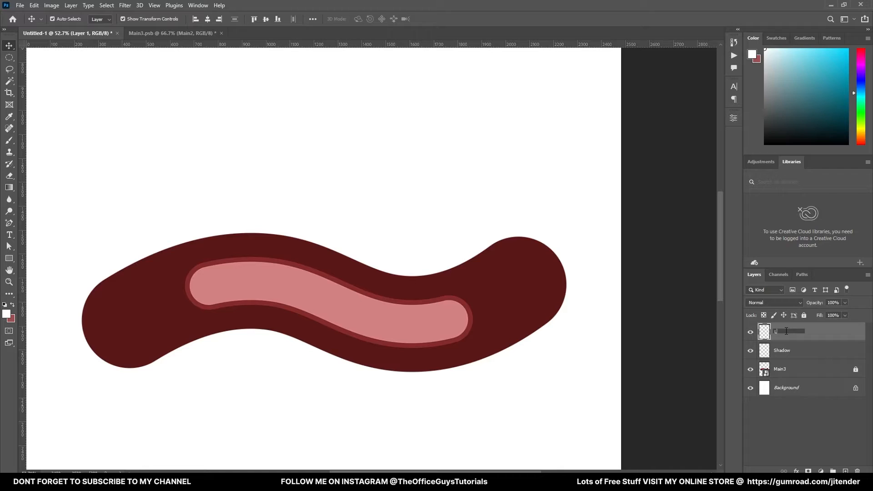
text(Light)
click(796, 436)
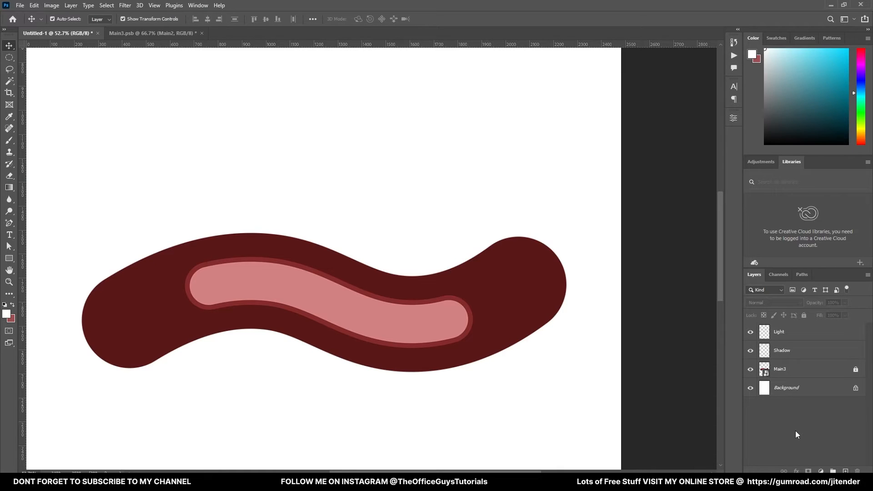
Select the dark red outer band of the Main3 layer with the Magic Wand, using 31 by 31 Average sampling and tolerance 1.
click(812, 370)
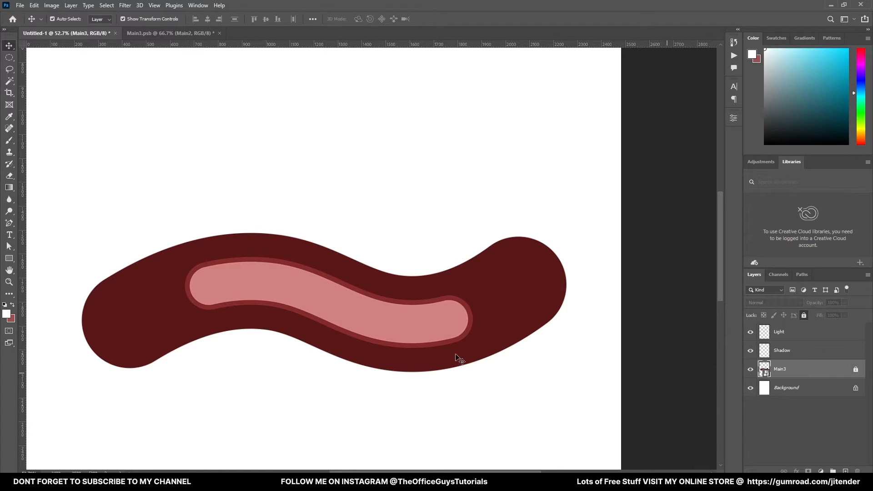
click(11, 82)
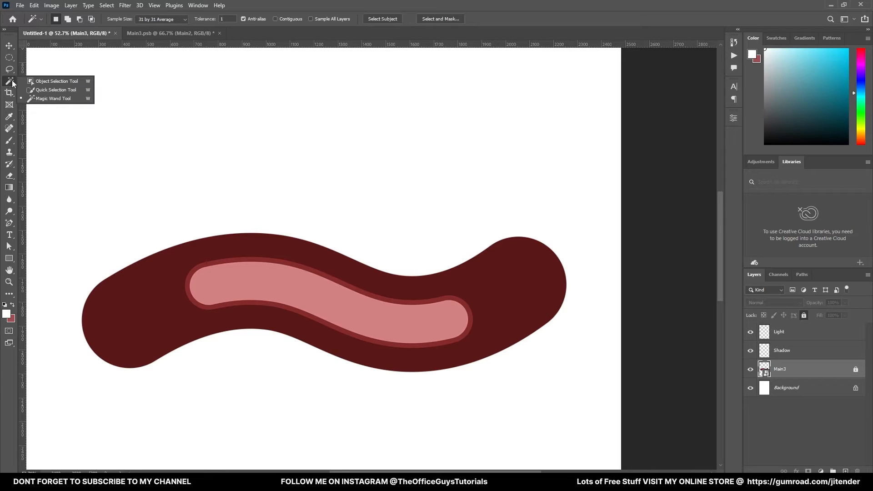
click(63, 99)
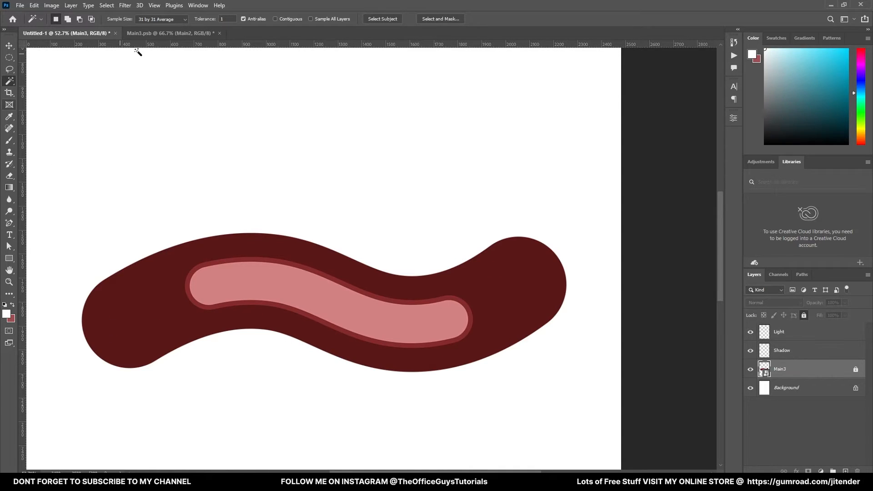
click(166, 21)
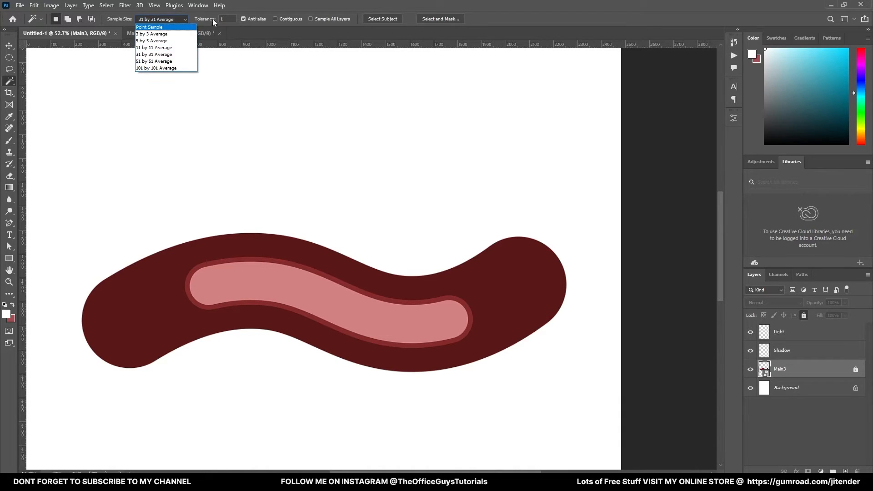
click(226, 18)
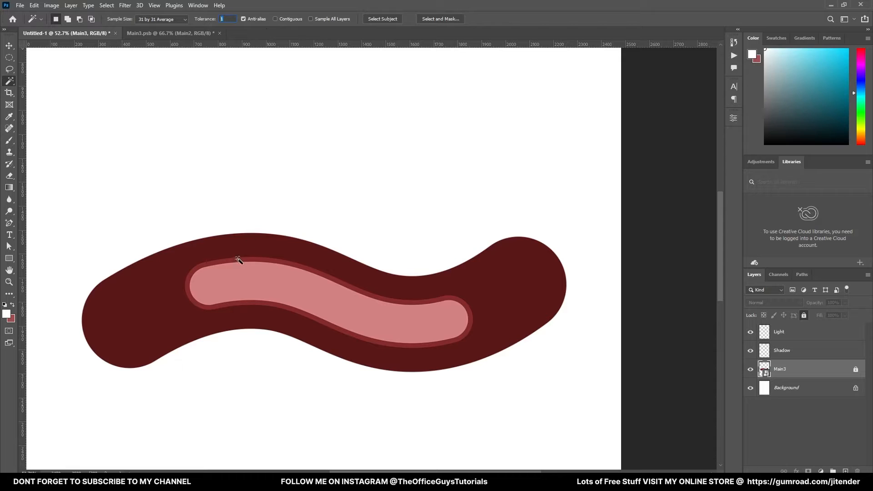
click(171, 277)
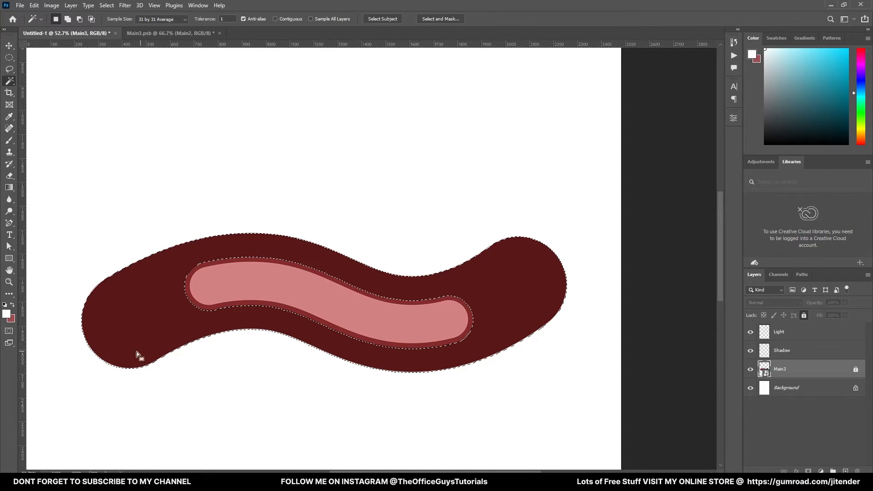
Make the Shadow layer active and set the Brush tool to 200 px with its hardness at the minimum.
click(795, 354)
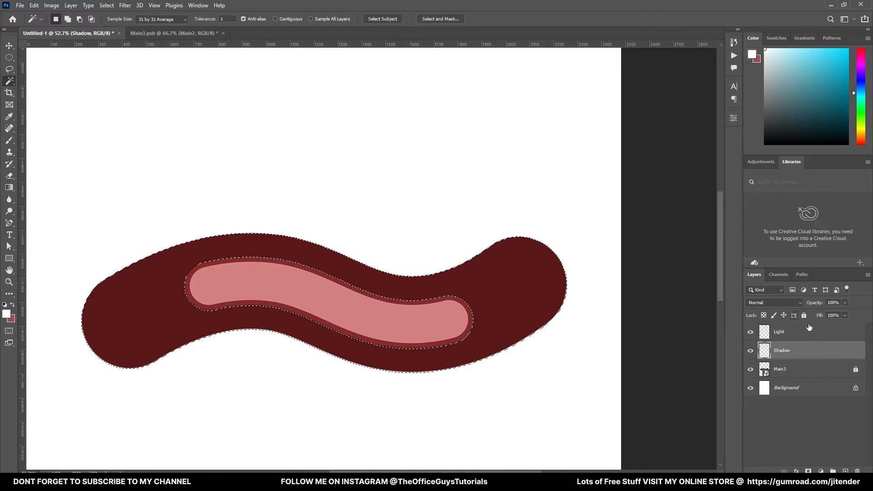
click(795, 371)
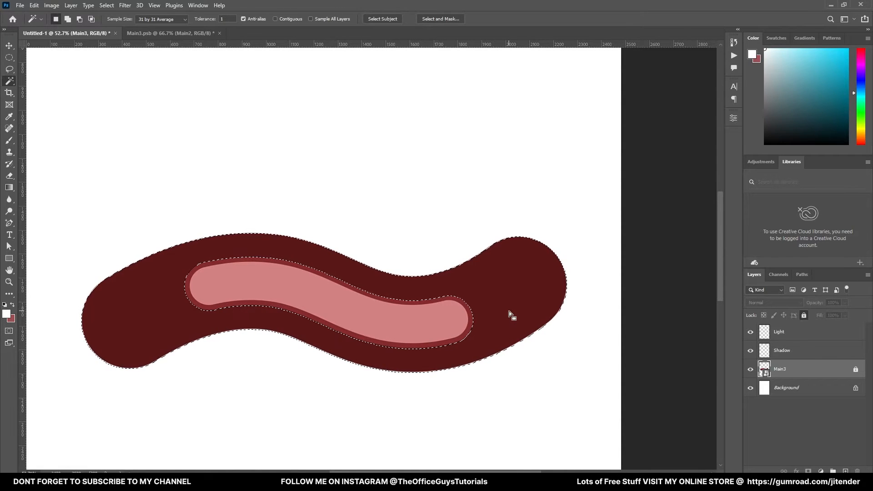
click(794, 352)
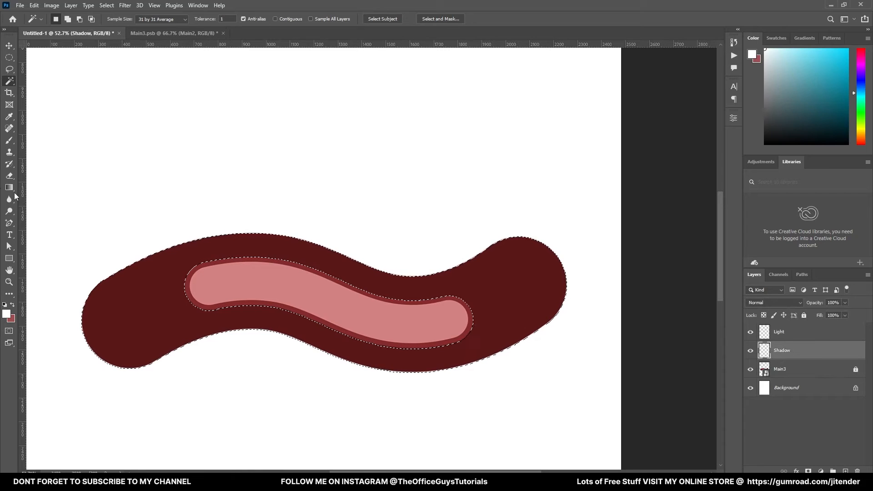
key(b)
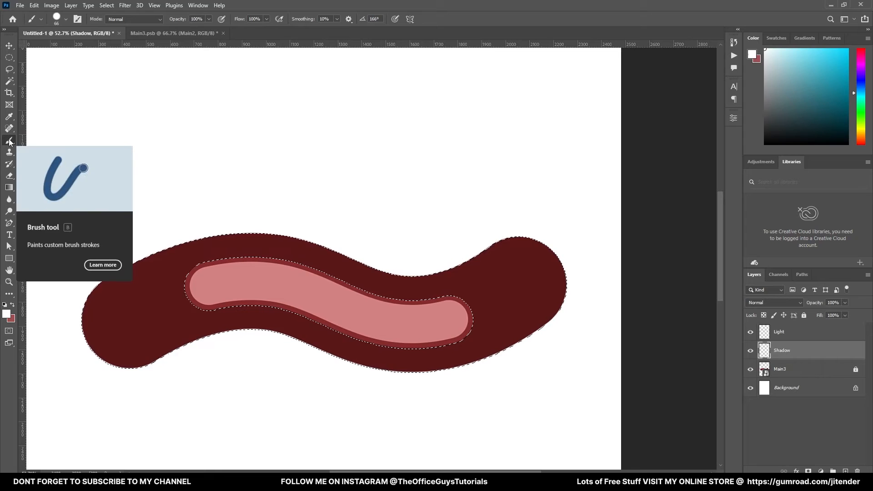
right_click(180, 111)
right_click(160, 107)
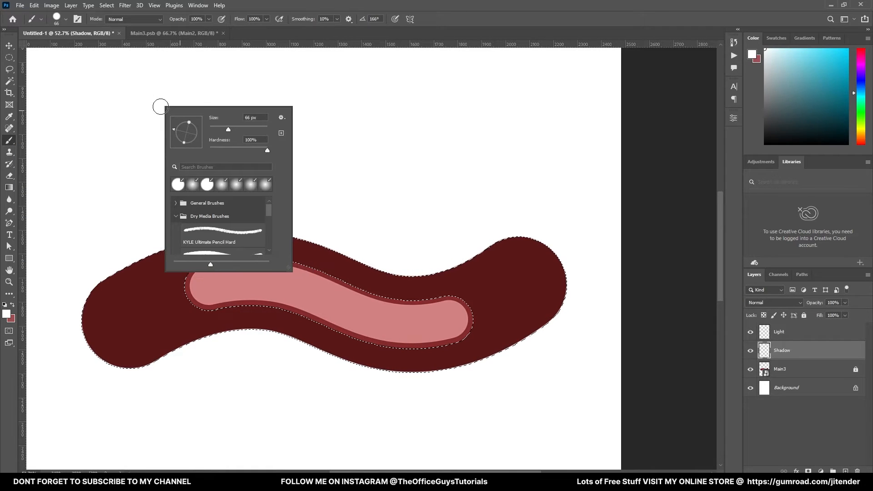
right_click(146, 135)
right_click(97, 145)
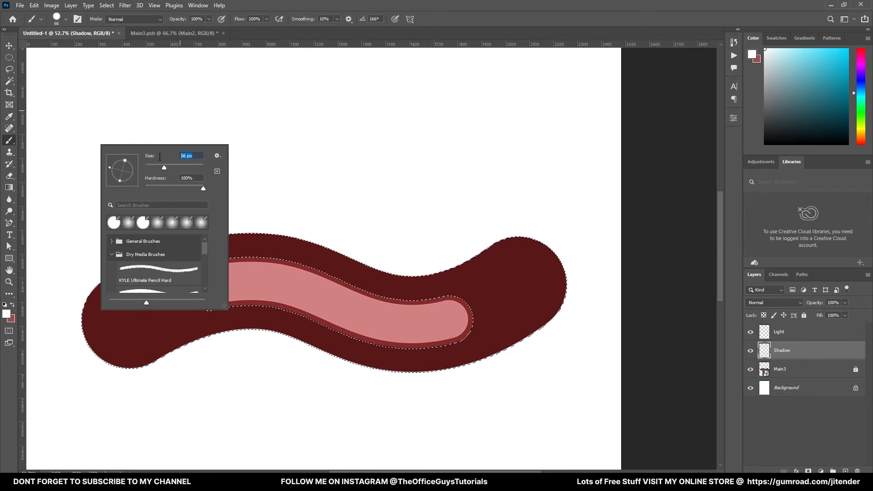
text(200)
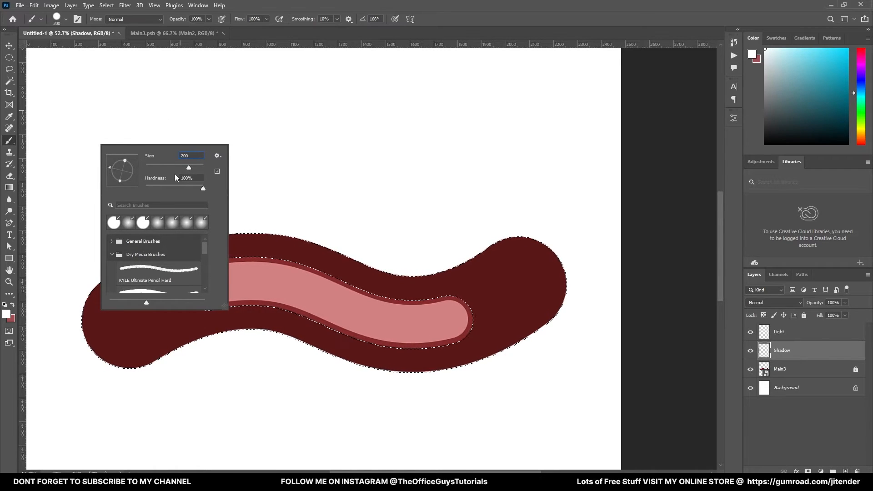
drag(178, 188, 139, 186)
key(Return)
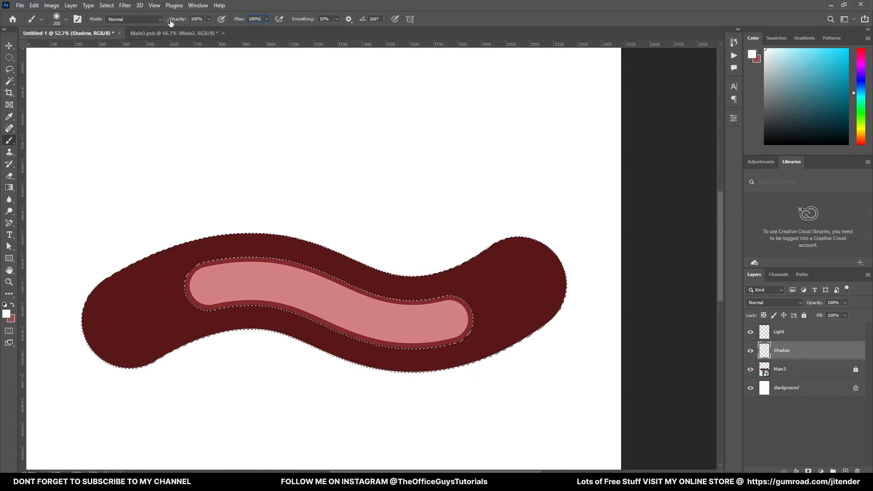
Set the brush flow to 3% and the brush size to 350 px.
click(259, 20)
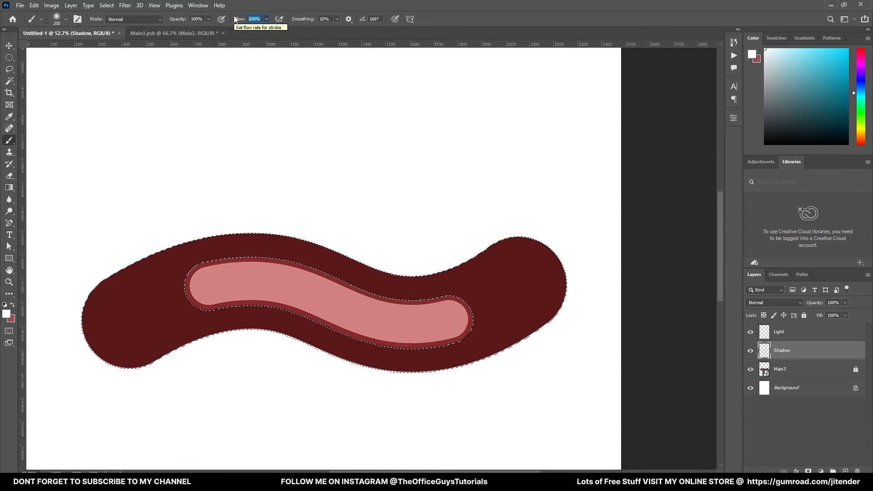
text(3)
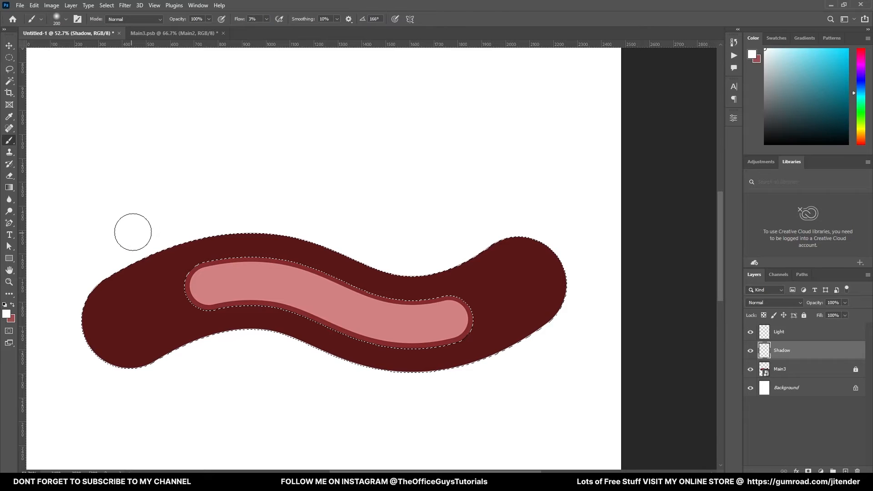
right_click(156, 186)
double_click(254, 198)
text(350)
key(Return)
Reset the painting colours to default and brush soft black shading along the upper and lower edges of the selected band on the Shadow layer.
key(d)
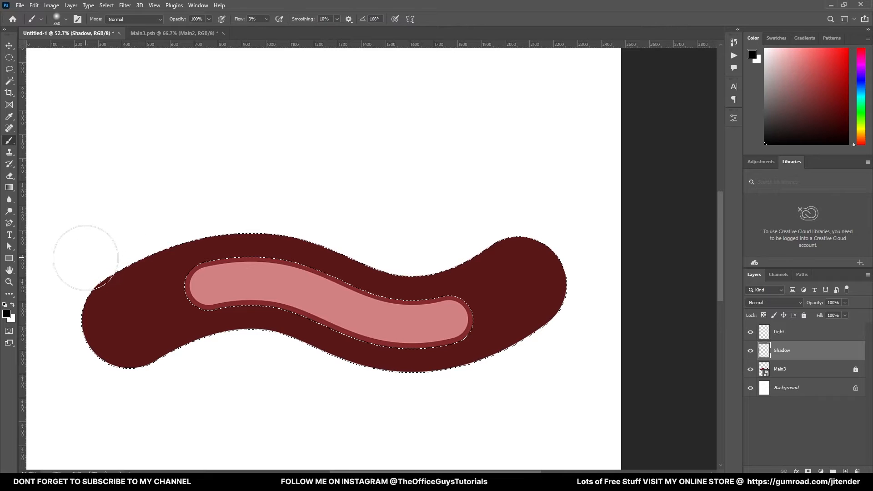
mouse_move(75, 269)
mouse_down()
mouse_move(103, 256)
mouse_move(62, 282)
mouse_move(190, 216)
mouse_move(98, 256)
mouse_move(189, 224)
mouse_move(156, 242)
mouse_move(240, 221)
mouse_move(137, 242)
mouse_move(152, 223)
mouse_move(280, 218)
mouse_move(204, 224)
mouse_move(302, 235)
mouse_move(259, 224)
mouse_move(341, 253)
mouse_move(267, 222)
mouse_move(319, 248)
mouse_move(278, 229)
mouse_move(361, 249)
mouse_move(288, 226)
mouse_move(288, 237)
mouse_move(372, 265)
mouse_move(315, 252)
mouse_move(337, 266)
mouse_move(322, 260)
mouse_move(397, 289)
mouse_move(347, 265)
mouse_move(433, 272)
mouse_move(365, 267)
mouse_move(471, 261)
mouse_move(393, 276)
mouse_move(490, 245)
mouse_move(436, 264)
mouse_move(512, 225)
mouse_move(464, 256)
mouse_move(501, 234)
mouse_move(502, 222)
mouse_move(451, 240)
mouse_move(542, 179)
mouse_move(445, 238)
mouse_move(520, 208)
mouse_move(467, 228)
mouse_move(508, 202)
mouse_move(440, 252)
mouse_move(230, 227)
mouse_move(295, 216)
mouse_move(186, 231)
mouse_move(205, 212)
mouse_move(151, 227)
mouse_move(114, 256)
mouse_move(135, 225)
mouse_move(70, 271)
mouse_move(185, 212)
mouse_move(102, 270)
mouse_move(60, 287)
mouse_move(114, 259)
mouse_move(74, 282)
mouse_up()
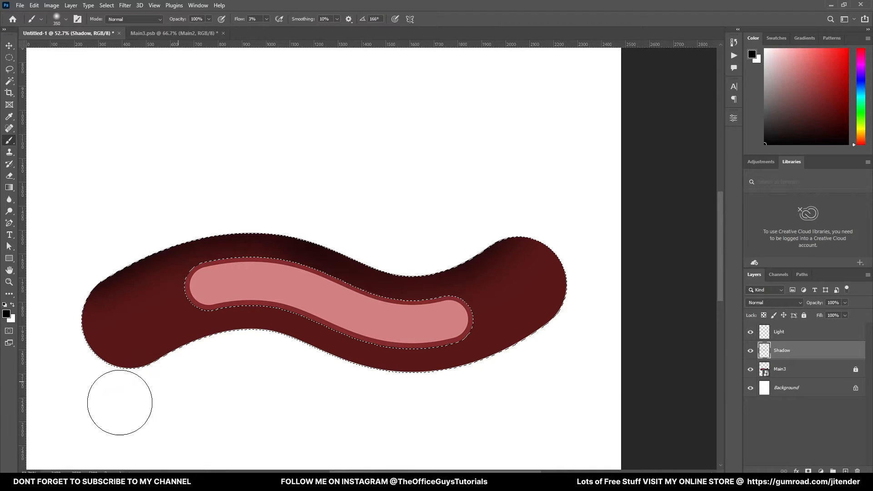
mouse_move(188, 352)
mouse_down()
mouse_move(150, 376)
mouse_move(257, 338)
mouse_move(234, 345)
mouse_move(397, 384)
mouse_move(530, 341)
mouse_move(584, 308)
mouse_move(526, 360)
mouse_up()
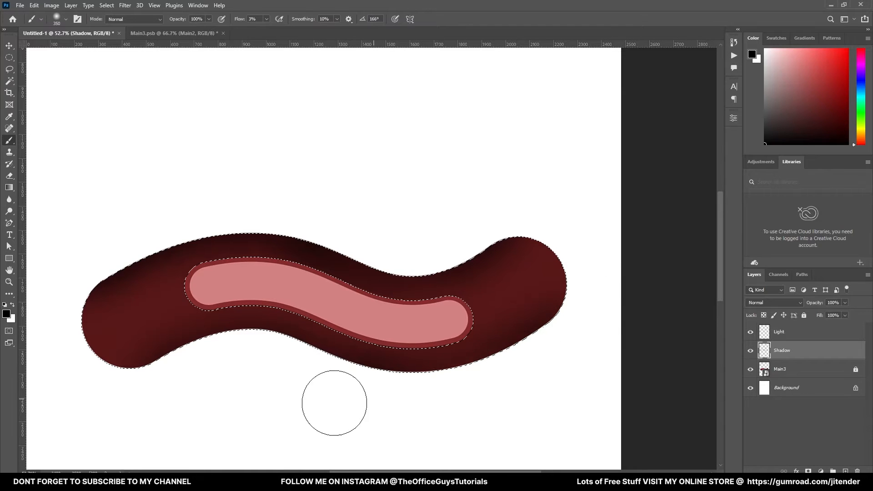
mouse_move(261, 369)
mouse_down()
mouse_move(213, 365)
mouse_move(241, 347)
mouse_move(163, 379)
mouse_up()
Make the Light layer active and use white as the foreground colour.
click(782, 332)
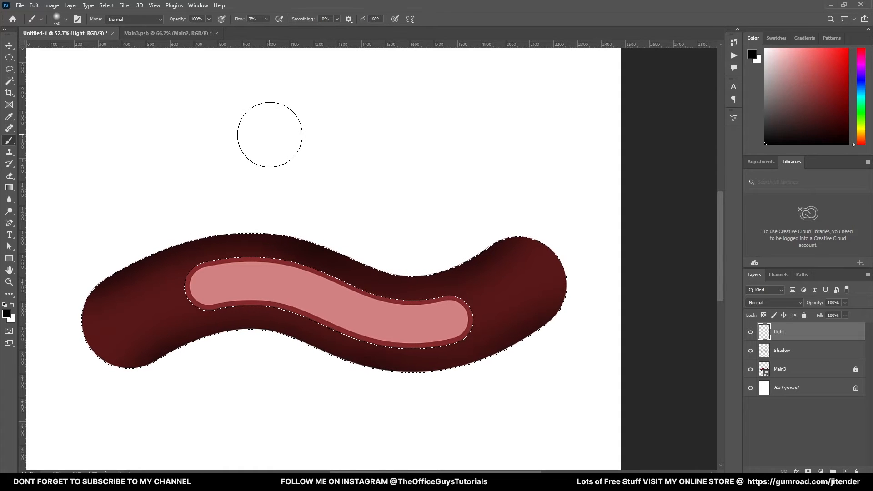
key(x)
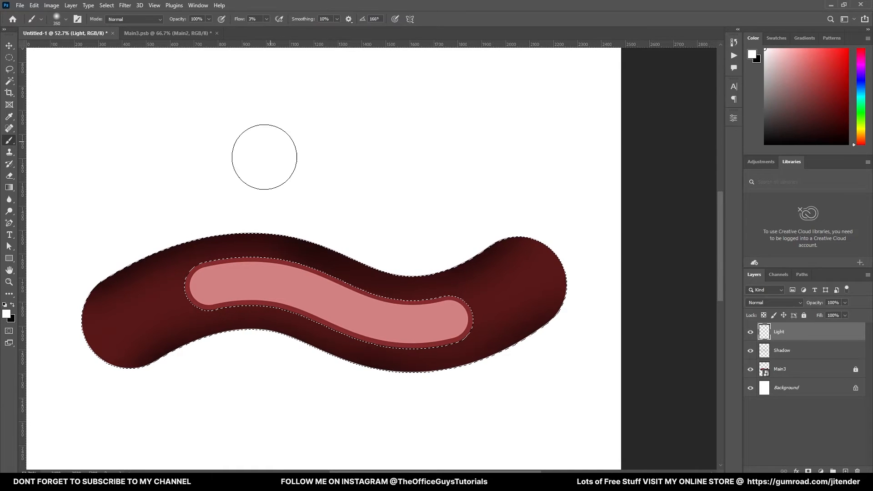
click(10, 316)
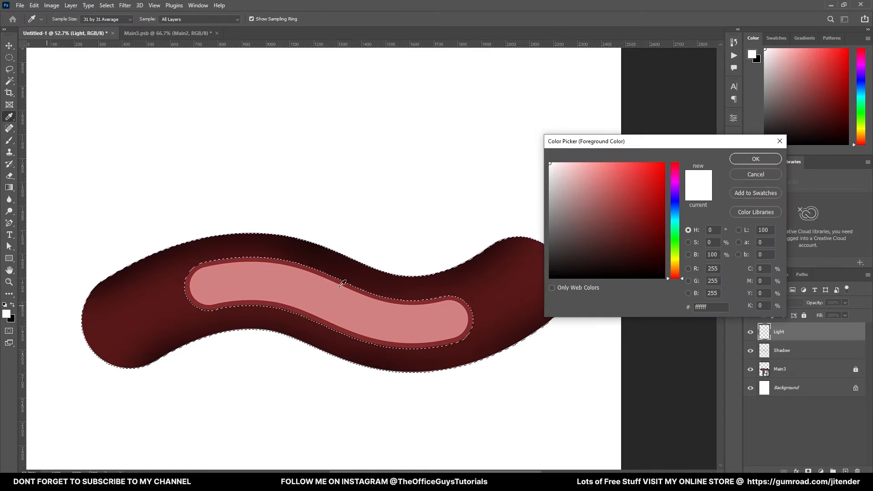
drag(571, 208, 546, 158)
click(769, 177)
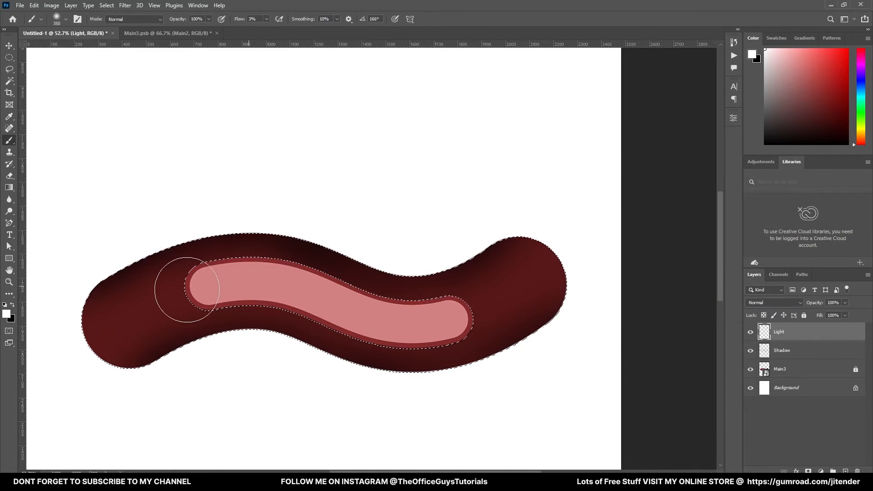
Set the soft brush to 130 px and paint a white highlight streak along the upper part of the band's left end on the Light layer.
scroll(117, 335, up, 5)
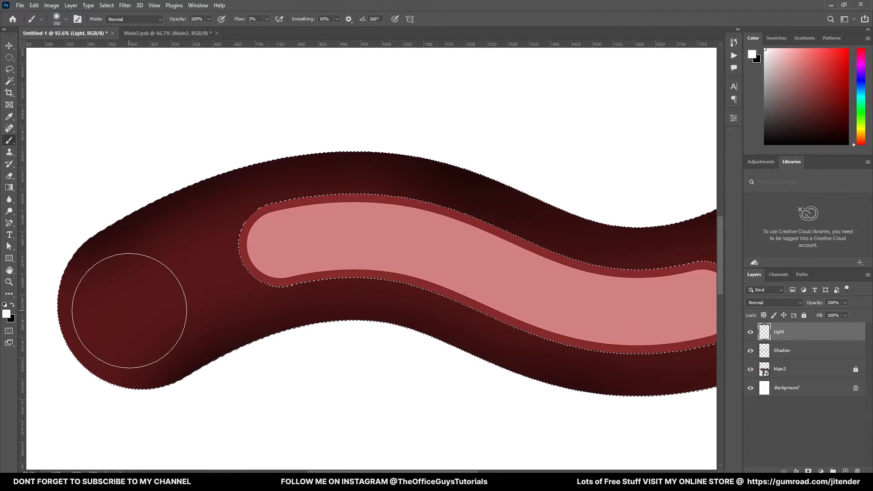
scroll(133, 307, down, 2)
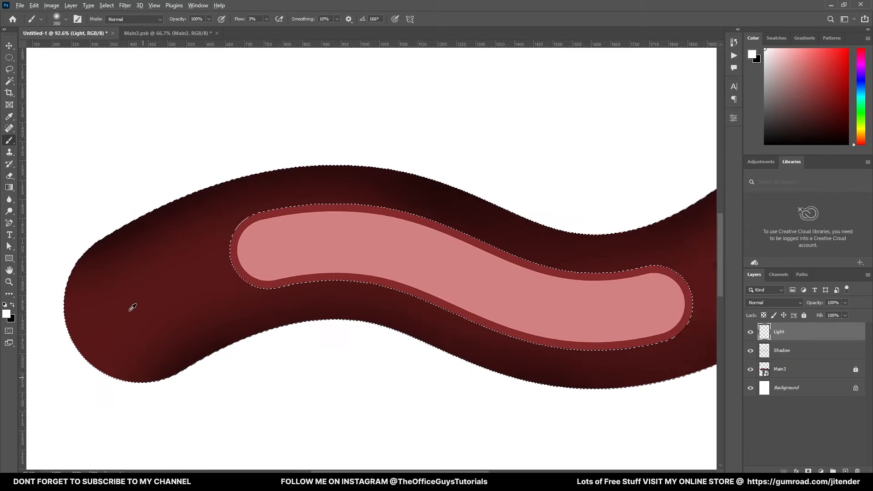
scroll(132, 307, up, 4)
scroll(132, 307, down, 2)
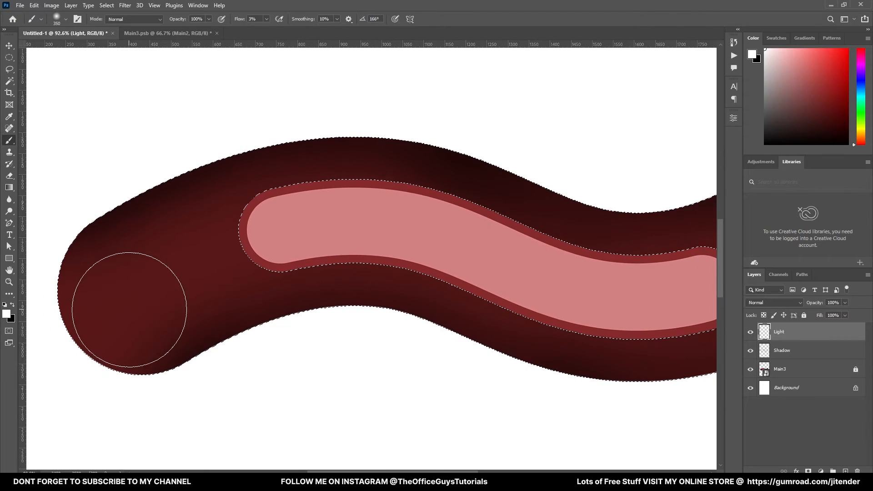
mouse_move(121, 286)
mouse_down()
mouse_move(80, 301)
mouse_move(157, 299)
mouse_move(165, 449)
mouse_move(165, 144)
mouse_up()
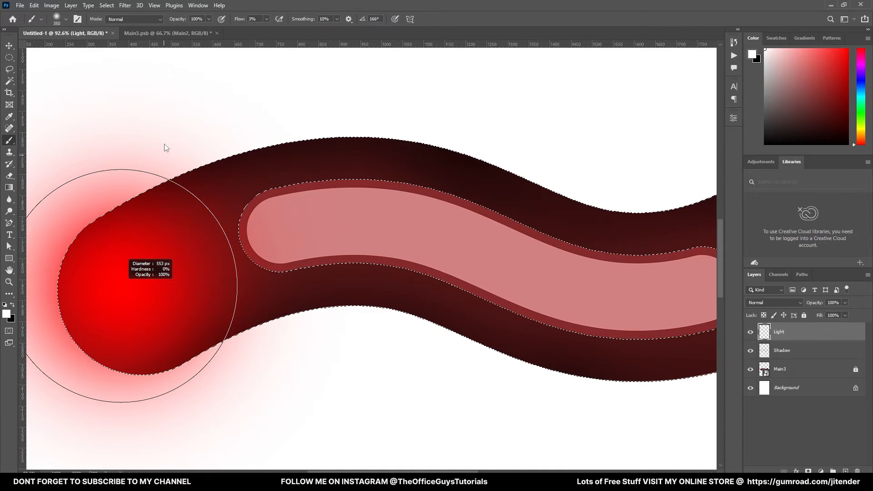
mouse_move(124, 226)
mouse_down()
mouse_move(102, 279)
mouse_move(99, 318)
mouse_move(121, 163)
mouse_move(111, 152)
mouse_move(45, 170)
mouse_up()
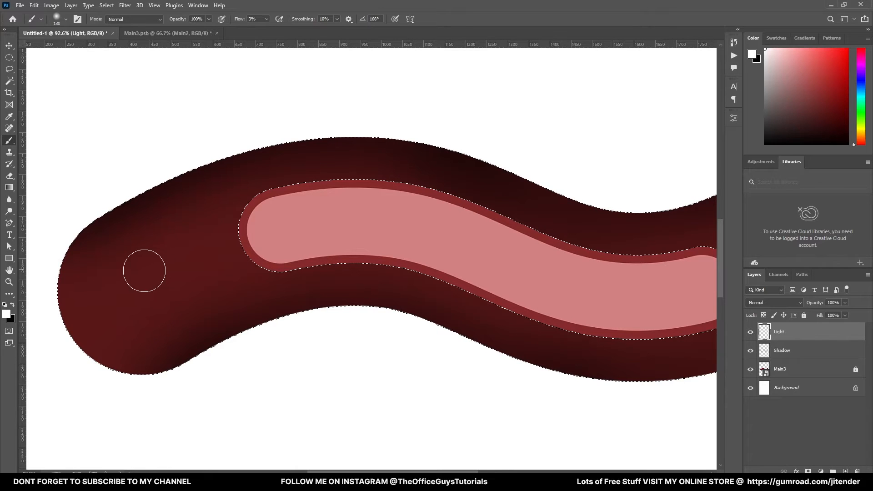
mouse_move(100, 272)
mouse_down()
mouse_move(57, 291)
mouse_move(228, 211)
mouse_move(37, 334)
mouse_up()
mouse_move(88, 368)
mouse_down()
mouse_move(154, 318)
mouse_move(66, 357)
mouse_move(225, 293)
mouse_move(85, 349)
mouse_move(252, 252)
mouse_move(64, 324)
mouse_up()
key(ctrl+z)
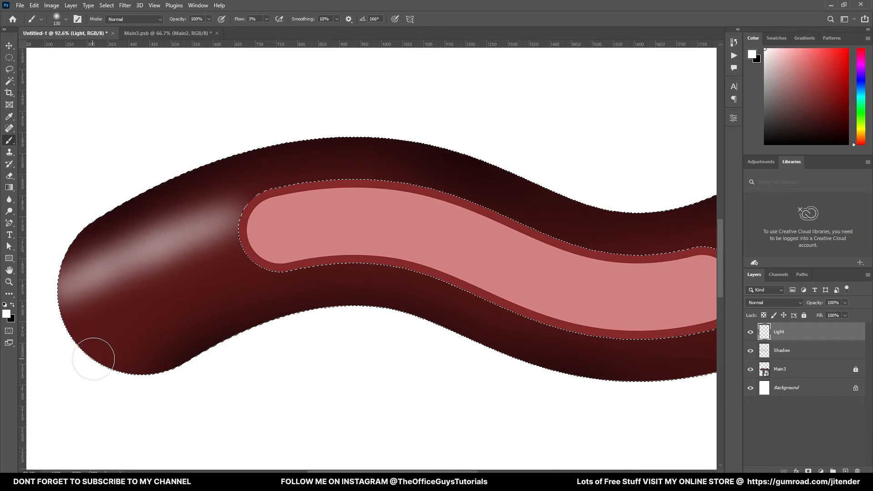
Reduce the brush to 97 px and paint a thinner second highlight streak along the lower part of the band's left end.
right_click(111, 333)
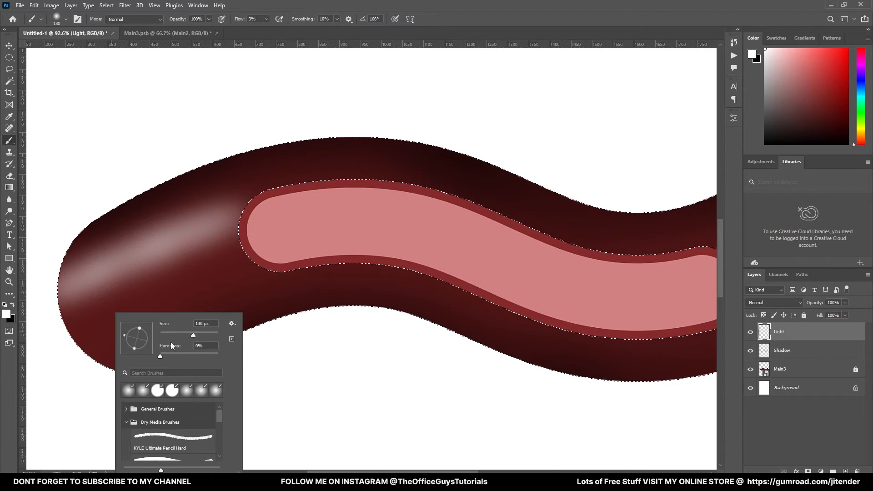
key(Return)
mouse_move(79, 358)
mouse_down()
mouse_move(275, 263)
mouse_move(68, 362)
mouse_move(276, 264)
mouse_up()
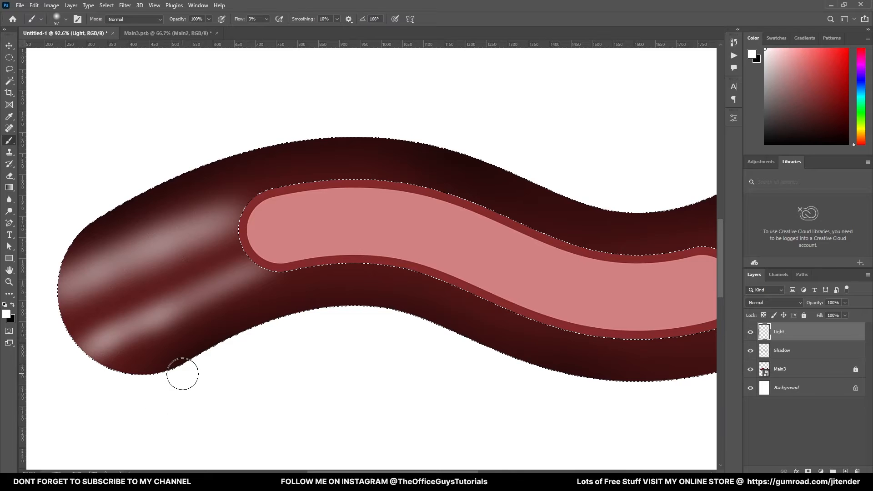
key(ctrl+z)
mouse_move(90, 354)
mouse_down()
mouse_move(148, 314)
mouse_move(269, 260)
mouse_up()
mouse_move(91, 351)
mouse_down()
mouse_move(146, 314)
mouse_move(260, 266)
mouse_up()
mouse_move(80, 358)
mouse_down()
mouse_move(162, 306)
mouse_move(265, 265)
mouse_move(351, 269)
mouse_up()
Build up a curved white highlight along the upper part of the band's right end with repeated soft strokes.
scroll(351, 273, down, 1)
scroll(351, 273, down, 2)
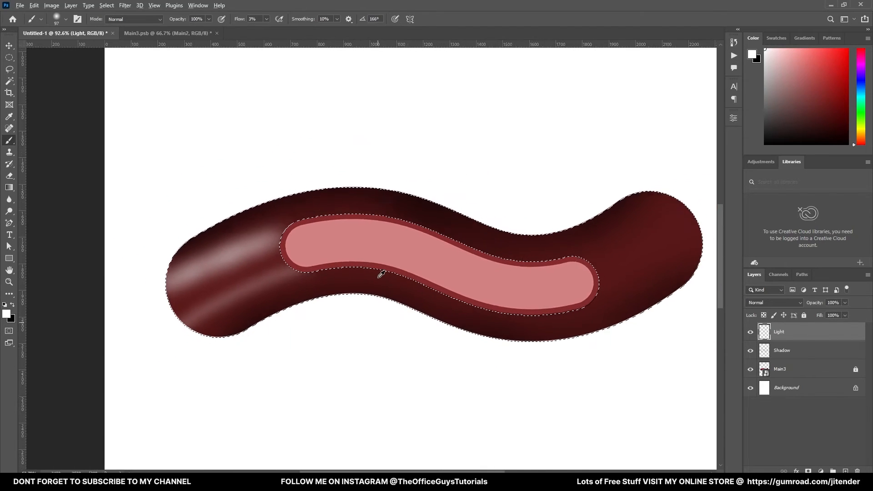
scroll(657, 234, up, 1)
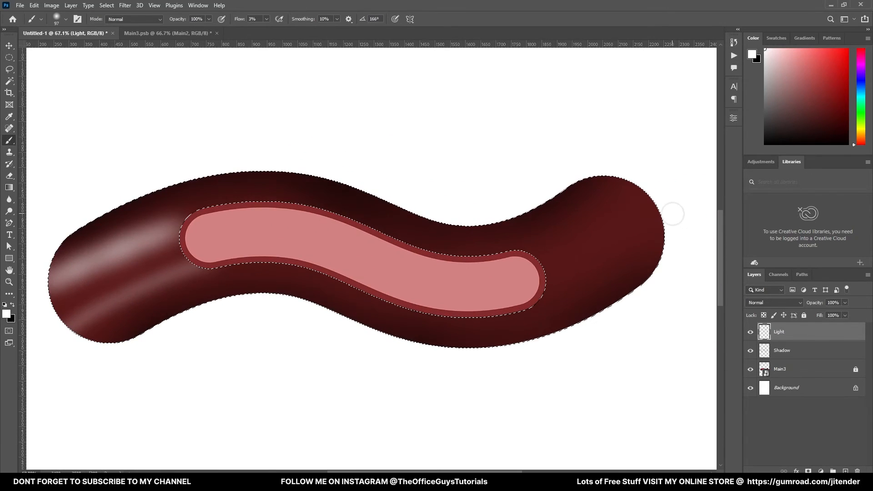
scroll(680, 202, up, 3)
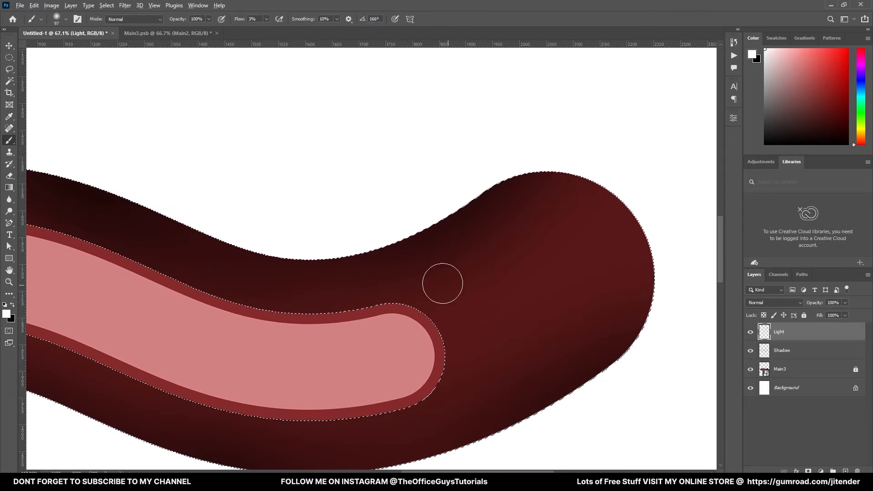
mouse_move(416, 311)
mouse_down()
mouse_move(525, 260)
mouse_move(567, 224)
mouse_move(607, 173)
mouse_up()
mouse_move(404, 321)
mouse_down()
mouse_move(522, 255)
mouse_move(602, 156)
mouse_up()
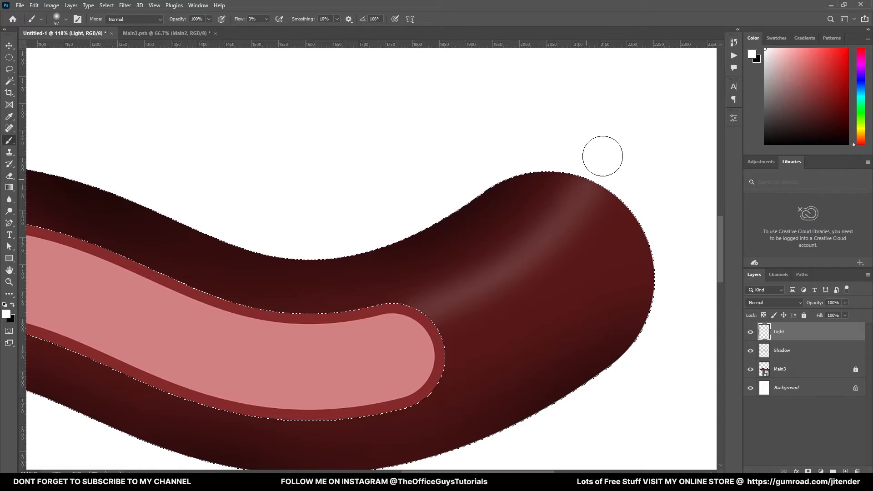
mouse_move(395, 330)
mouse_down()
mouse_move(491, 278)
mouse_move(590, 185)
mouse_move(598, 164)
mouse_up()
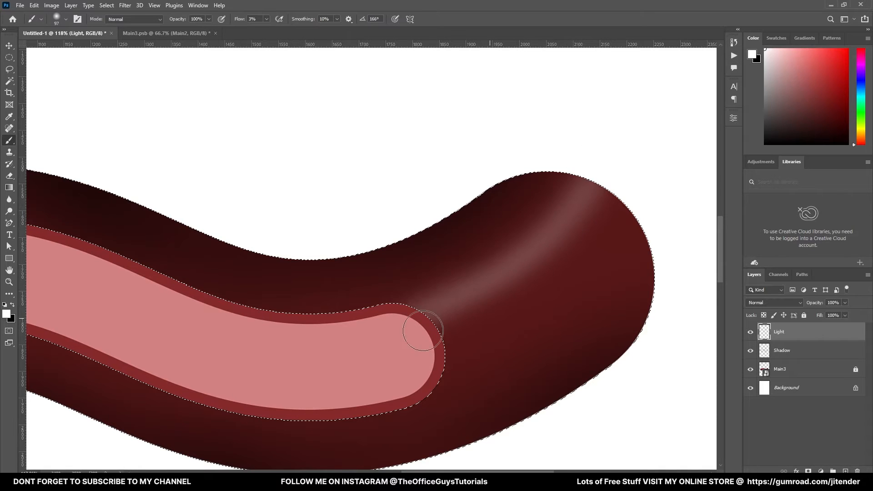
mouse_move(433, 310)
mouse_down()
mouse_move(509, 268)
mouse_move(601, 168)
mouse_up()
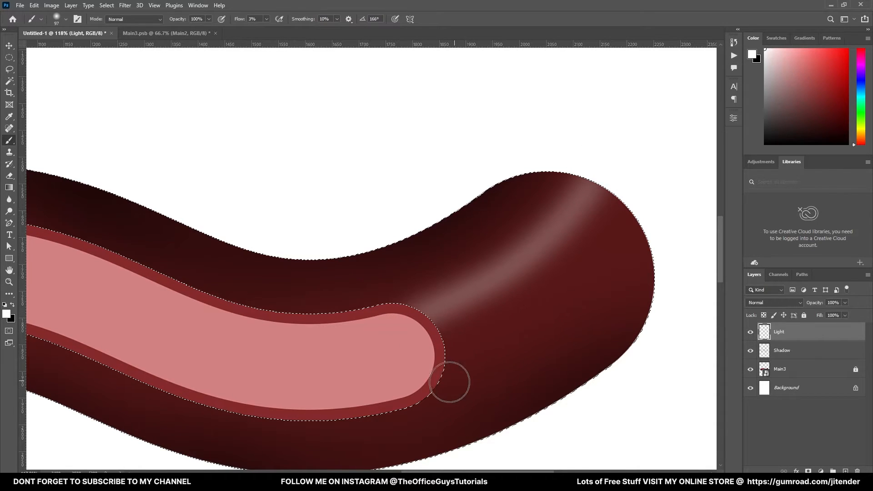
Paint a second curved highlight parallel to the first along the lower part of the band's right end.
mouse_move(433, 393)
mouse_down()
mouse_move(585, 300)
mouse_move(636, 241)
mouse_up()
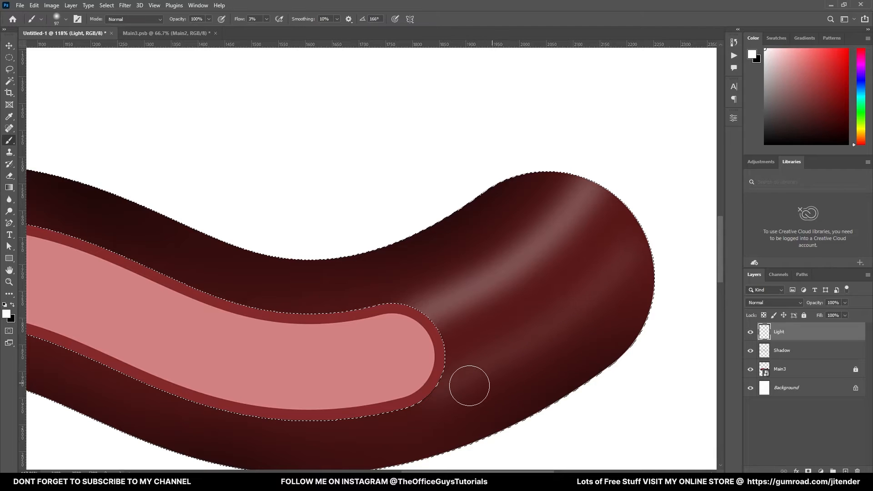
mouse_move(441, 385)
mouse_down()
mouse_move(544, 336)
mouse_move(611, 284)
mouse_move(650, 228)
mouse_up()
mouse_move(416, 400)
mouse_down()
mouse_move(613, 286)
mouse_move(648, 232)
mouse_up()
mouse_move(445, 386)
mouse_down()
mouse_move(522, 347)
mouse_move(597, 285)
mouse_move(640, 230)
mouse_up()
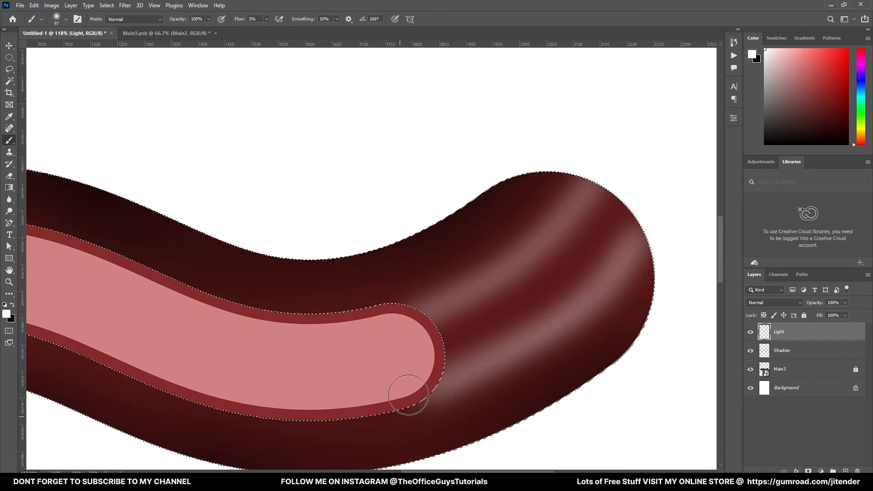
Set the brush flow to 1% and fade the upper right highlight along the band just above the pink shape.
scroll(467, 247, down, 6)
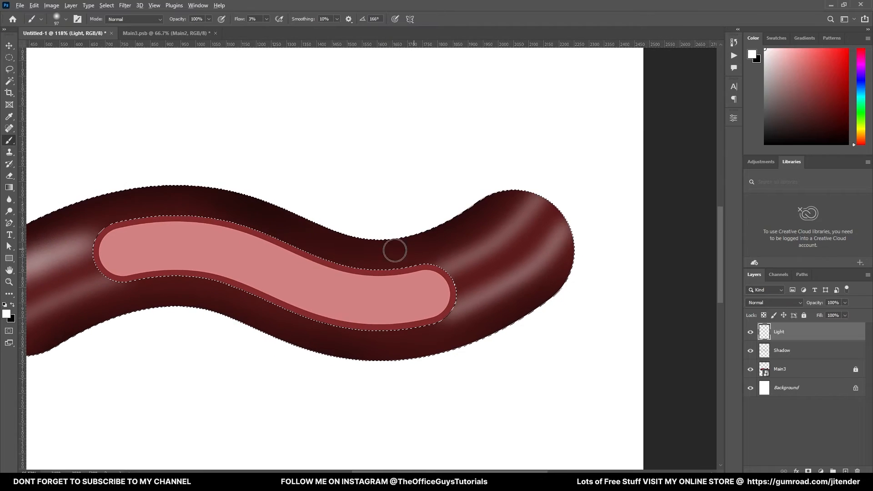
scroll(296, 261, down, 3)
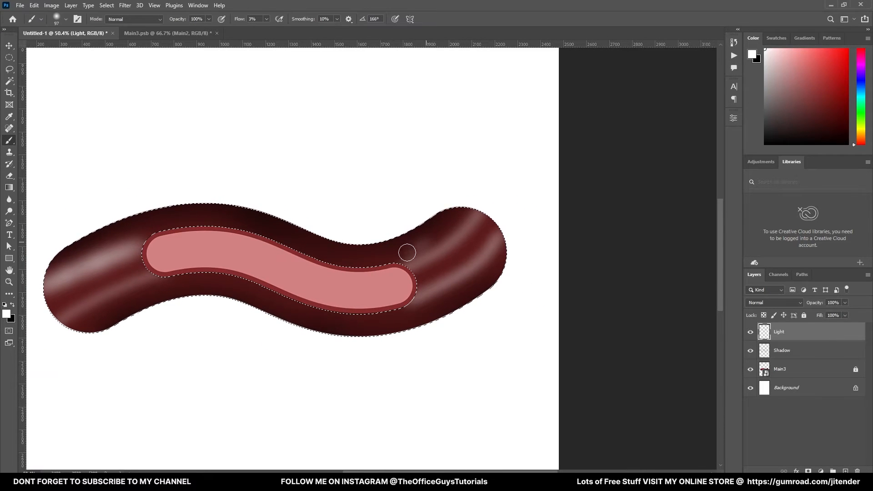
text(1)
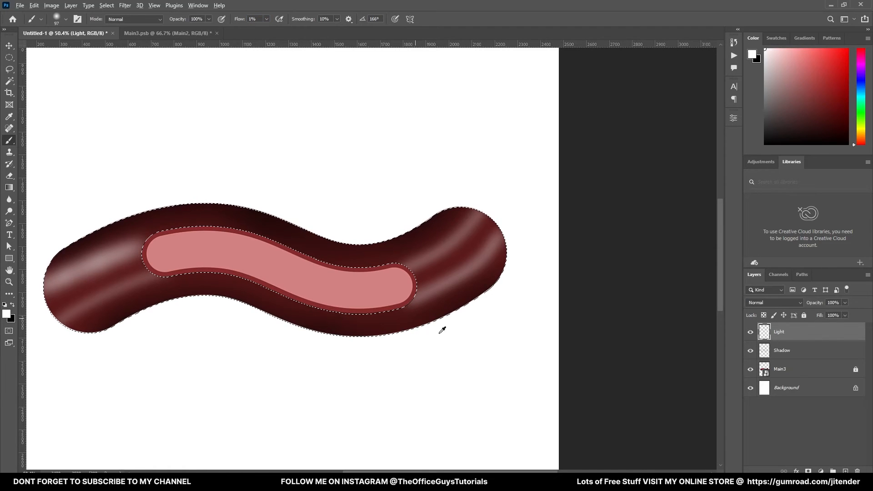
scroll(442, 329, up, 3)
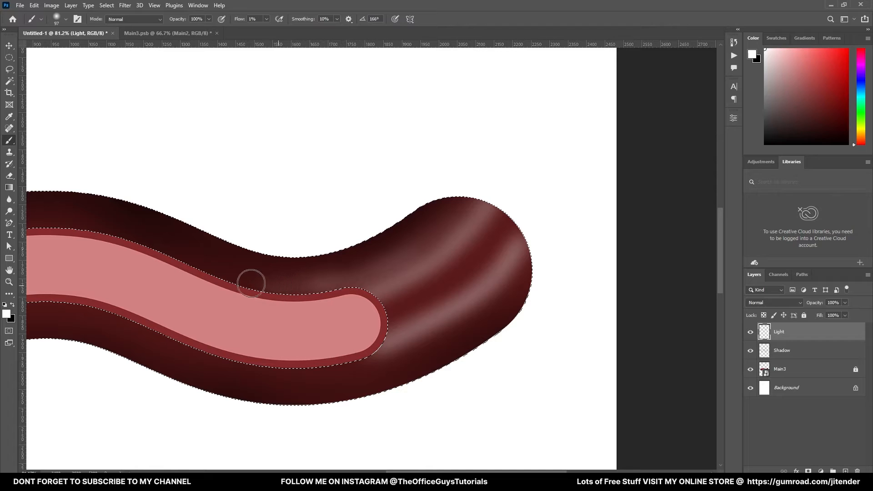
scroll(475, 266, down, 5)
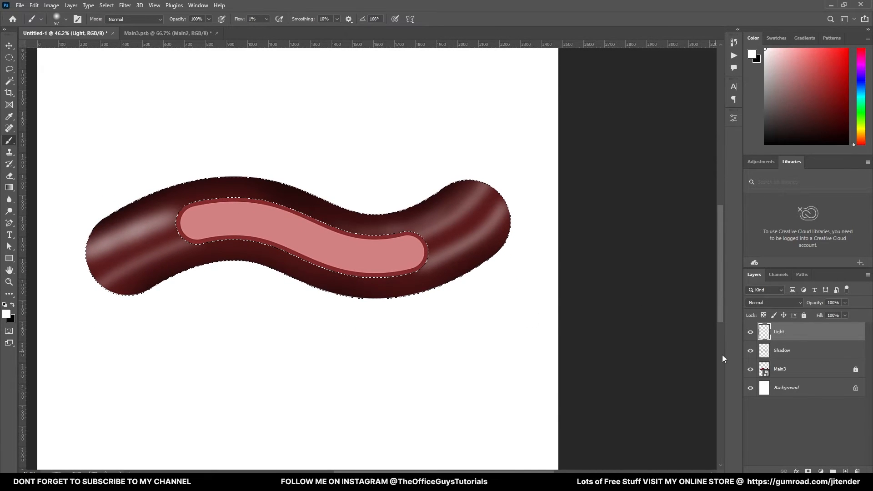
Toggle the visibility of the Shadow, Light and Main3 layers to compare the artwork with and without shading.
click(750, 352)
click(751, 332)
click(751, 370)
click(751, 370)
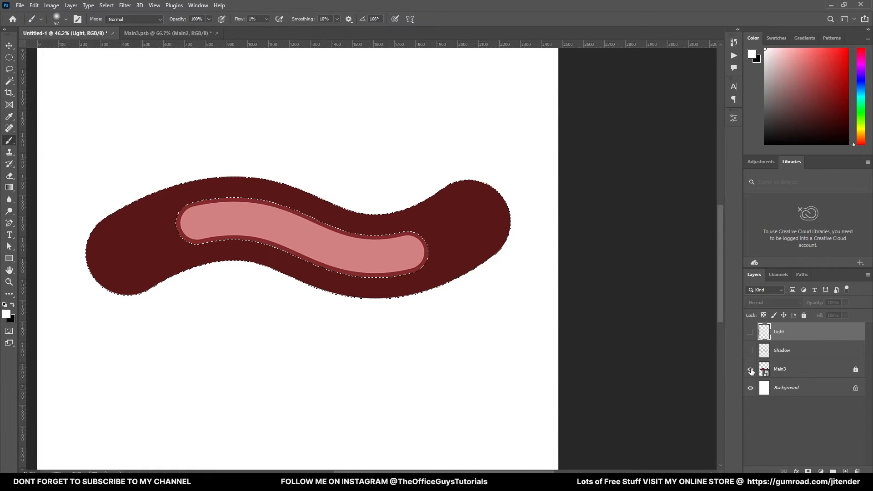
click(750, 351)
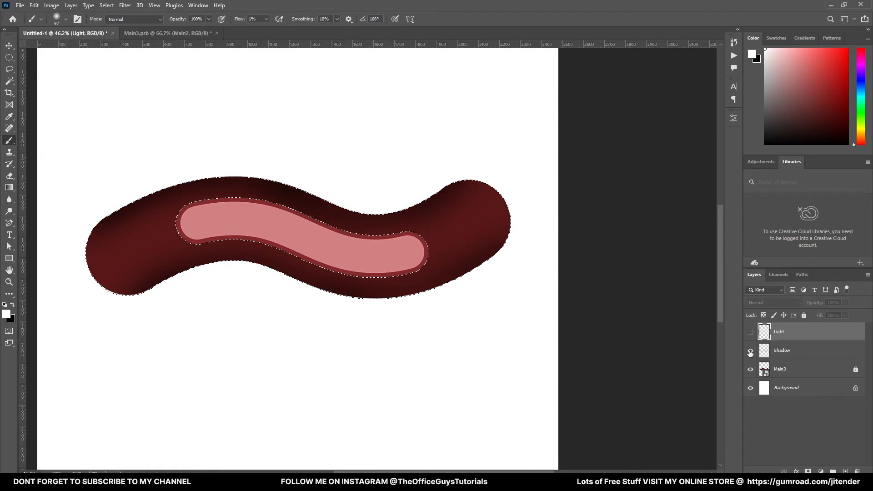
click(750, 332)
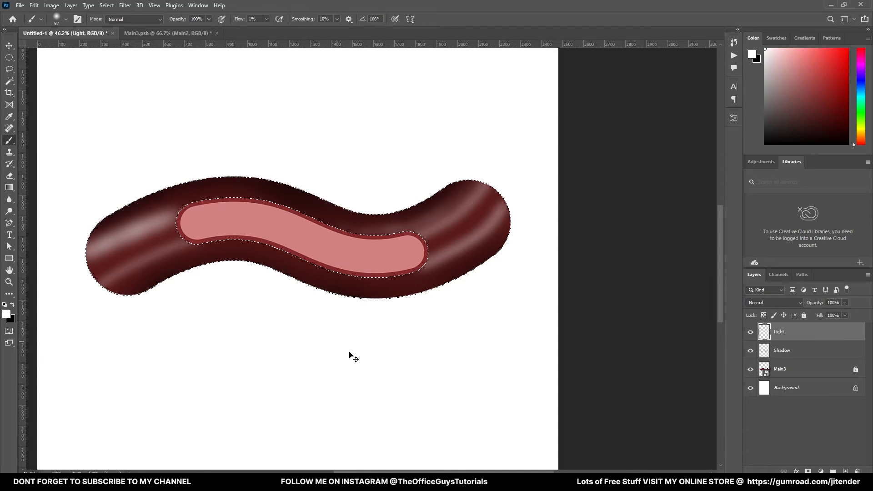
Clear the band selection and select the pink inner shape of the Main3 layer with the Magic Wand.
key(ctrl+d)
scroll(286, 261, up, 1)
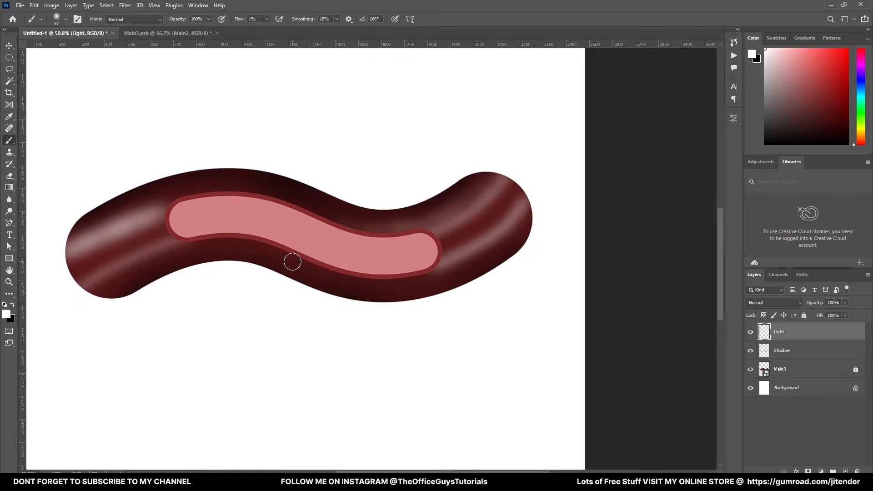
click(788, 369)
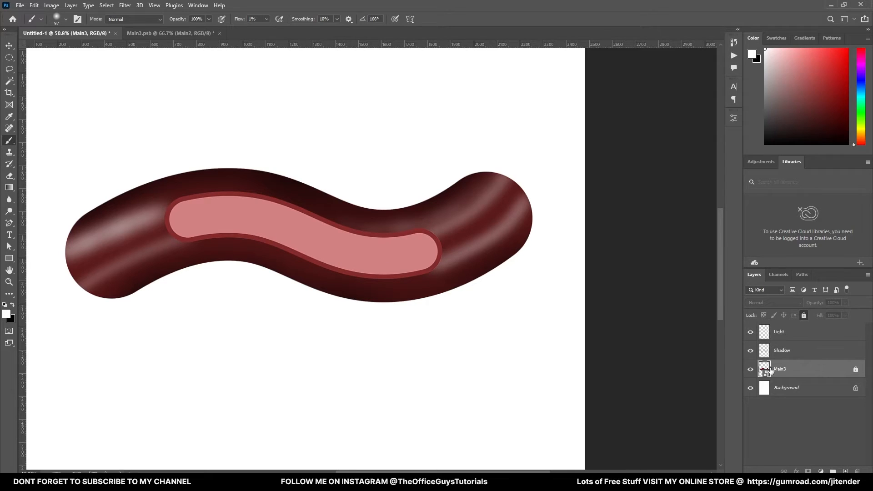
click(10, 81)
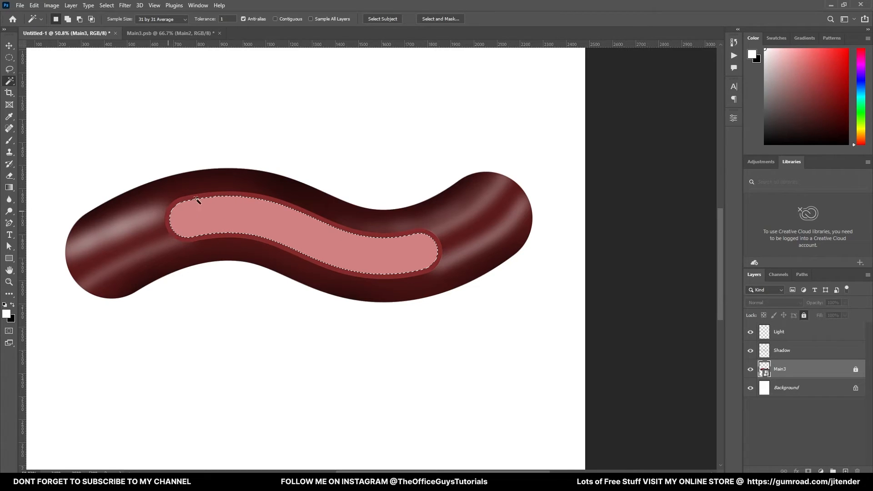
Make the Shadow layer active and set the Brush tool to black at 246 px.
click(765, 348)
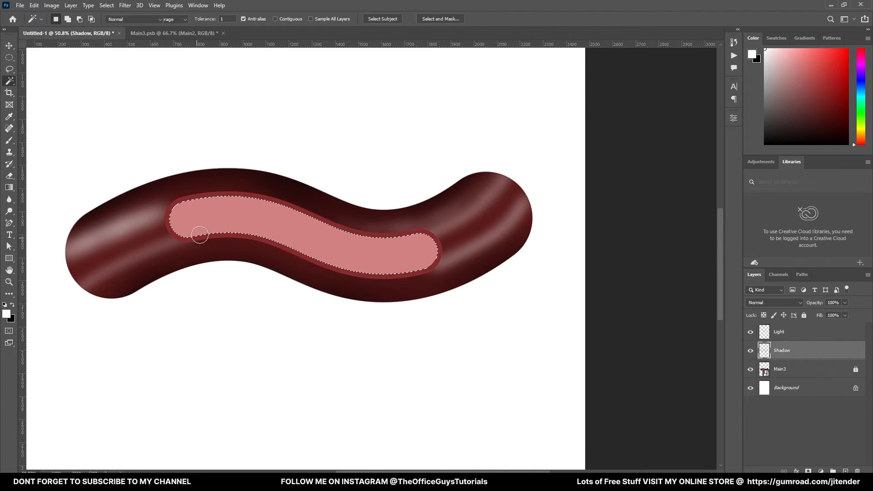
key(b)
scroll(203, 208, up, 3)
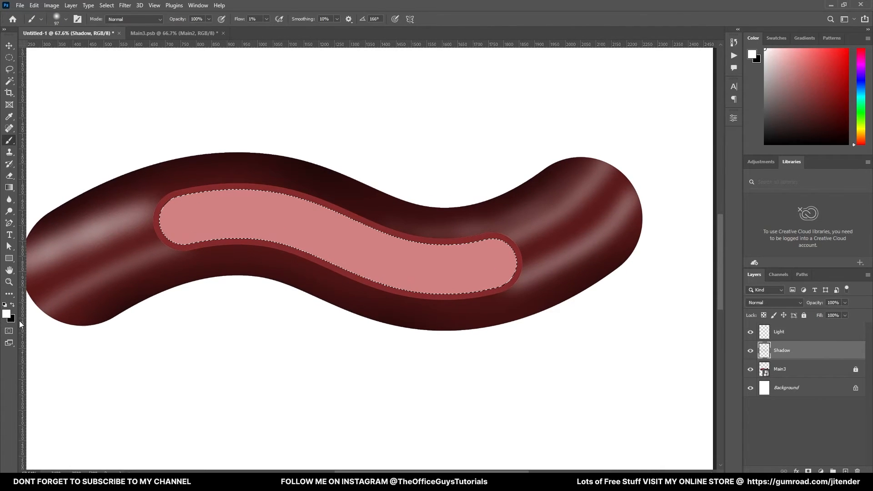
key(x)
scroll(178, 205, up, 2)
drag(187, 217, 218, 216)
Undo a trial black stroke on the pink shape's upper edge and change the brush colour to dark red 8d3333.
mouse_move(146, 185)
mouse_down()
mouse_move(225, 182)
mouse_move(139, 198)
mouse_move(208, 193)
mouse_move(132, 213)
mouse_move(235, 187)
mouse_move(144, 205)
mouse_move(227, 196)
mouse_up()
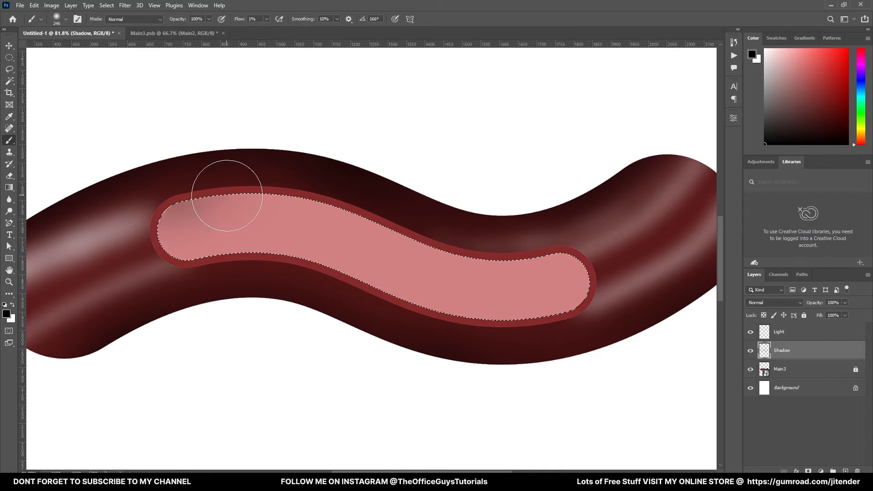
click(6, 314)
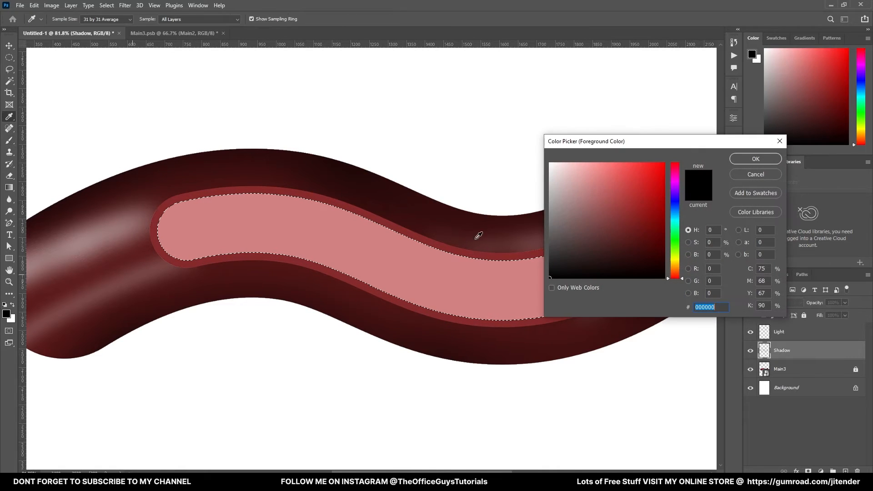
click(563, 267)
mouse_move(563, 266)
mouse_down()
mouse_move(610, 238)
mouse_move(615, 216)
mouse_up()
click(622, 214)
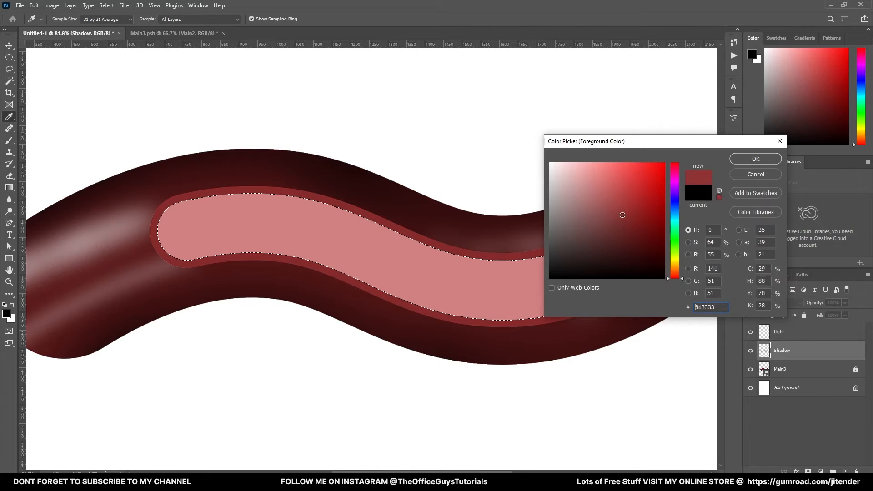
click(755, 159)
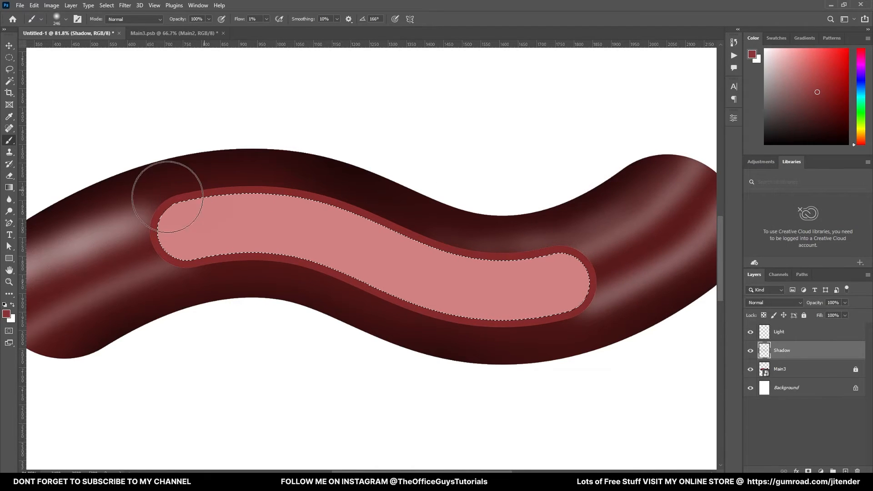
Set the brush flow to 5% and paint a soft dark red shadow along the pink shape's upper edge on the Shadow layer.
mouse_move(131, 218)
mouse_down()
mouse_move(245, 196)
mouse_move(153, 222)
mouse_move(122, 215)
mouse_move(255, 199)
mouse_move(325, 203)
mouse_move(196, 200)
mouse_move(218, 192)
mouse_move(354, 207)
mouse_move(221, 189)
mouse_move(283, 175)
mouse_up()
key(ctrl+z)
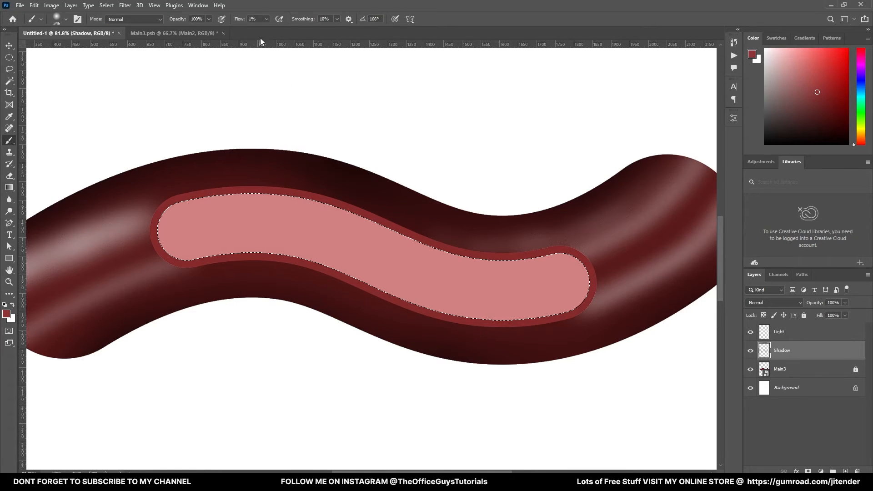
drag(259, 19, 208, 10)
text(5)
mouse_move(167, 173)
mouse_down()
mouse_move(190, 179)
mouse_move(153, 195)
mouse_move(204, 190)
mouse_move(149, 199)
mouse_move(275, 173)
mouse_move(157, 190)
mouse_move(305, 188)
mouse_move(214, 181)
mouse_move(351, 208)
mouse_move(302, 191)
mouse_move(402, 225)
mouse_move(338, 196)
mouse_move(438, 243)
mouse_move(401, 233)
mouse_move(472, 257)
mouse_move(426, 250)
mouse_move(521, 265)
mouse_move(466, 258)
mouse_move(573, 246)
mouse_move(491, 262)
mouse_move(603, 237)
mouse_up()
key(ctrl+z)
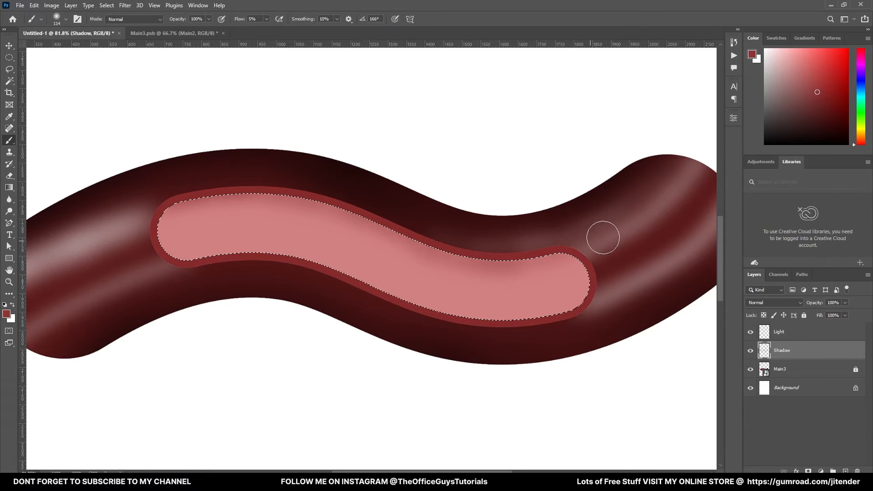
Paint the same soft dark red shadow along the pink shape's lower edge and clear the selection.
mouse_move(142, 264)
mouse_down()
mouse_move(245, 248)
mouse_move(173, 268)
mouse_move(302, 258)
mouse_move(252, 248)
mouse_move(381, 278)
mouse_move(272, 255)
mouse_move(395, 302)
mouse_move(364, 294)
mouse_move(476, 321)
mouse_move(373, 298)
mouse_move(493, 324)
mouse_move(424, 317)
mouse_move(571, 318)
mouse_move(492, 315)
mouse_move(597, 295)
mouse_move(550, 313)
mouse_move(616, 295)
mouse_move(497, 330)
mouse_move(548, 312)
mouse_move(475, 323)
mouse_move(232, 261)
mouse_move(169, 271)
mouse_move(201, 258)
mouse_move(135, 261)
mouse_move(135, 207)
mouse_move(197, 186)
mouse_move(133, 211)
mouse_move(216, 193)
mouse_move(109, 210)
mouse_move(276, 188)
mouse_move(144, 206)
mouse_move(329, 199)
mouse_move(235, 200)
mouse_move(345, 213)
mouse_move(289, 197)
mouse_move(371, 218)
mouse_move(305, 193)
mouse_move(442, 242)
mouse_move(333, 203)
mouse_move(440, 241)
mouse_move(307, 204)
mouse_move(455, 250)
mouse_move(435, 244)
mouse_move(514, 259)
mouse_move(471, 246)
mouse_move(584, 241)
mouse_move(390, 232)
mouse_move(293, 188)
mouse_move(220, 176)
mouse_move(140, 244)
mouse_move(162, 259)
mouse_up()
key(ctrl+d)
scroll(500, 224, down, 2)
scroll(500, 225, down, 3)
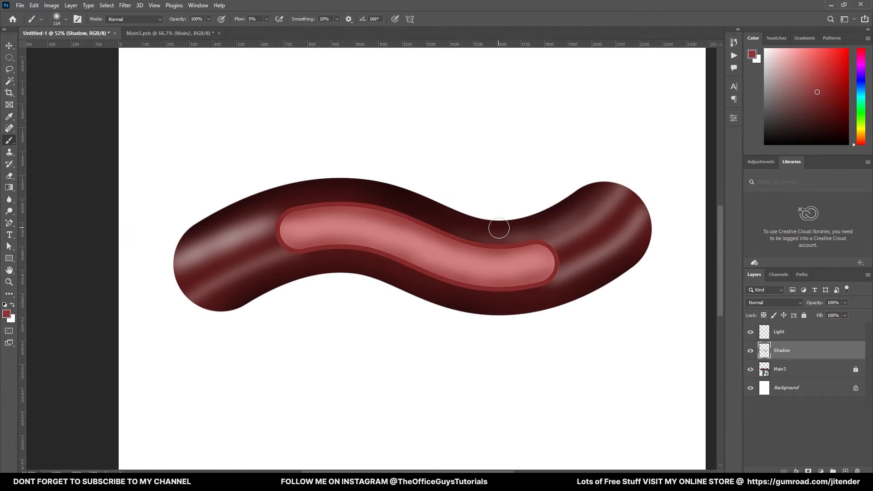
scroll(495, 249, up, 2)
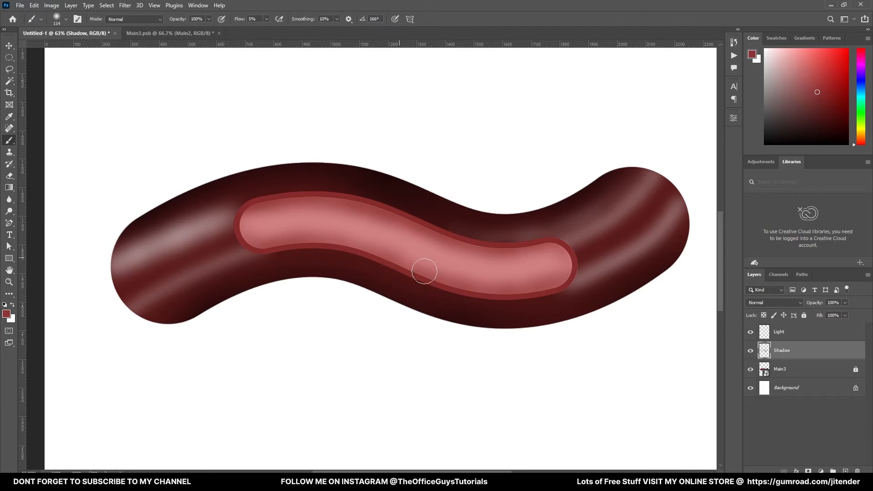
scroll(494, 276, up, 1)
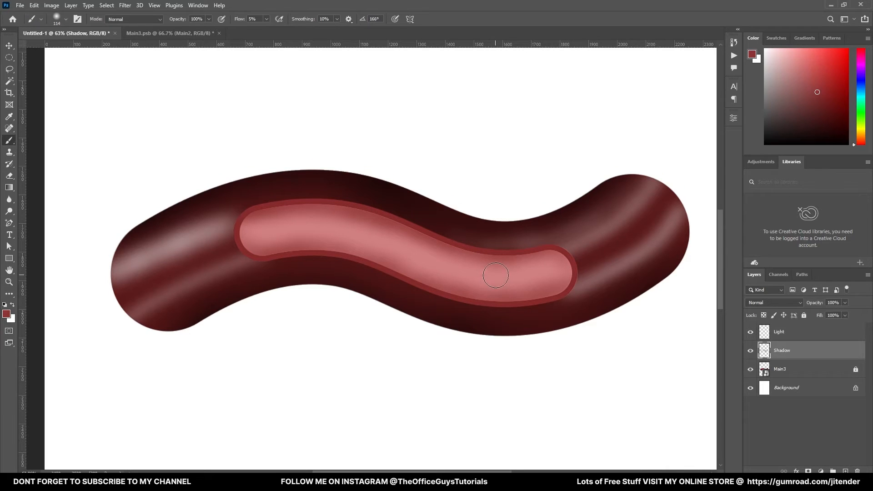
scroll(562, 266, down, 1)
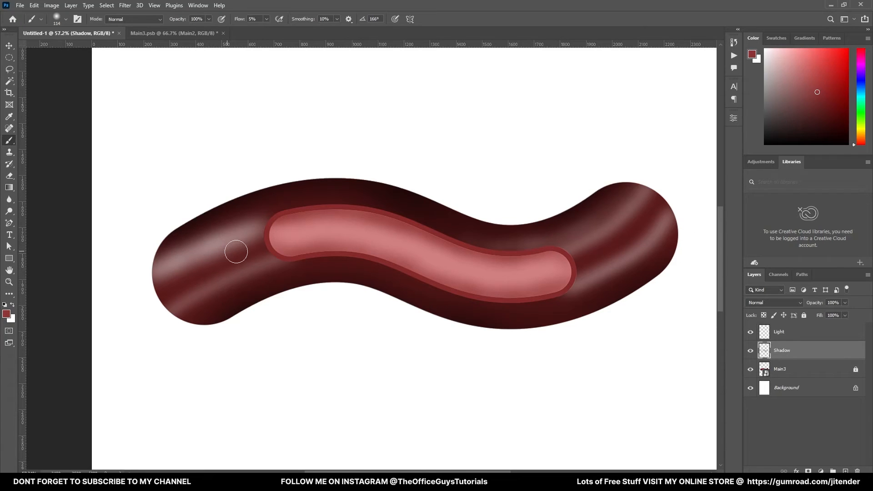
Try to recolour the outer band by giving Main-layer in Main3.psb a lighter red stroke, and return to Untitled-1.
click(789, 367)
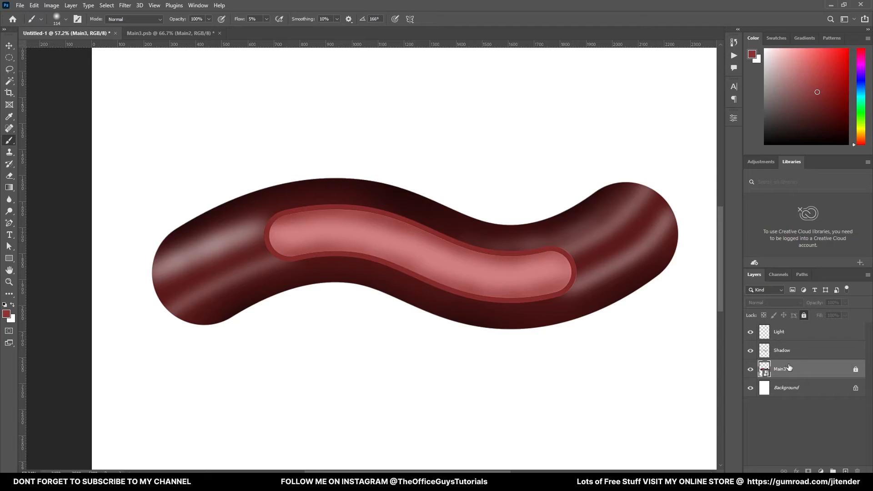
right_click(789, 368)
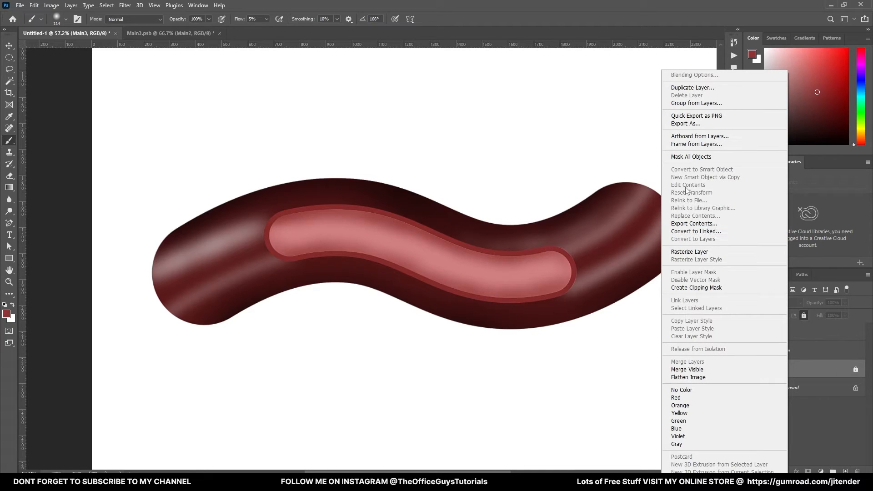
click(168, 34)
click(173, 33)
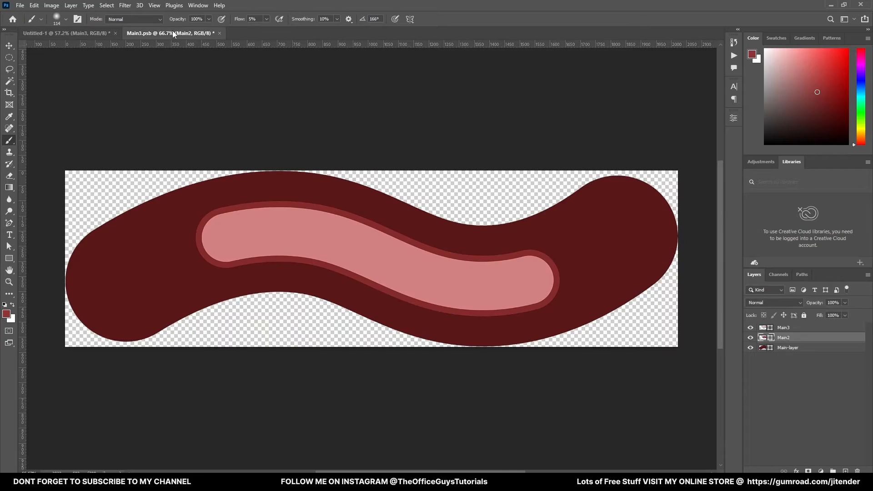
click(10, 250)
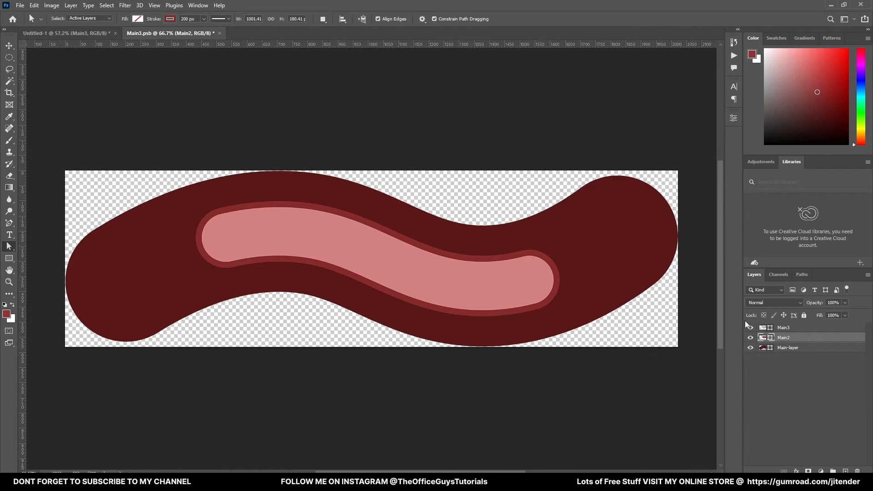
click(795, 349)
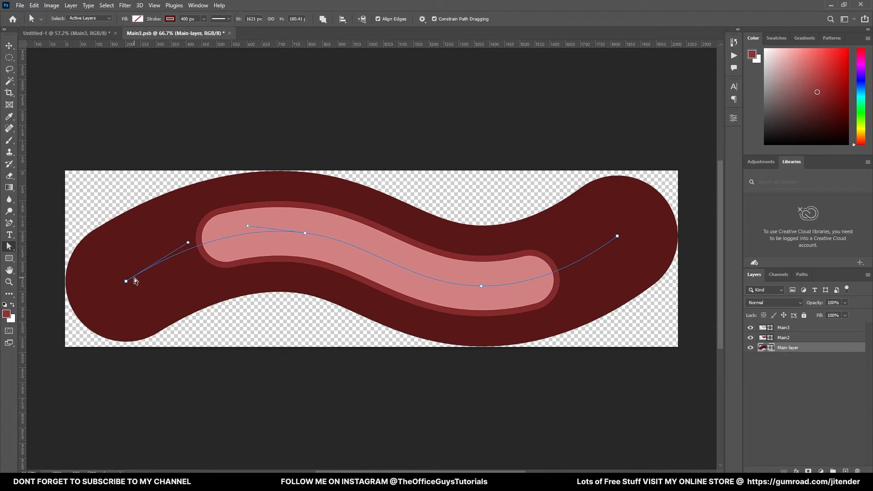
click(170, 19)
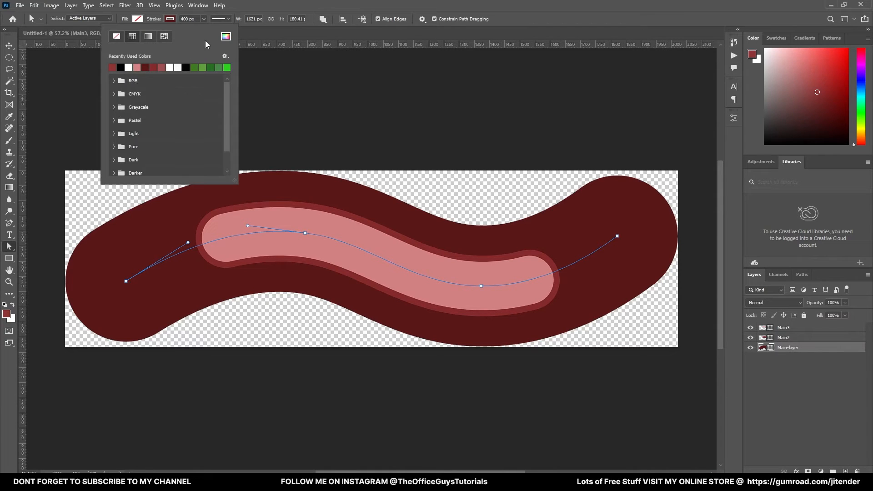
click(226, 36)
drag(634, 237, 626, 219)
click(758, 160)
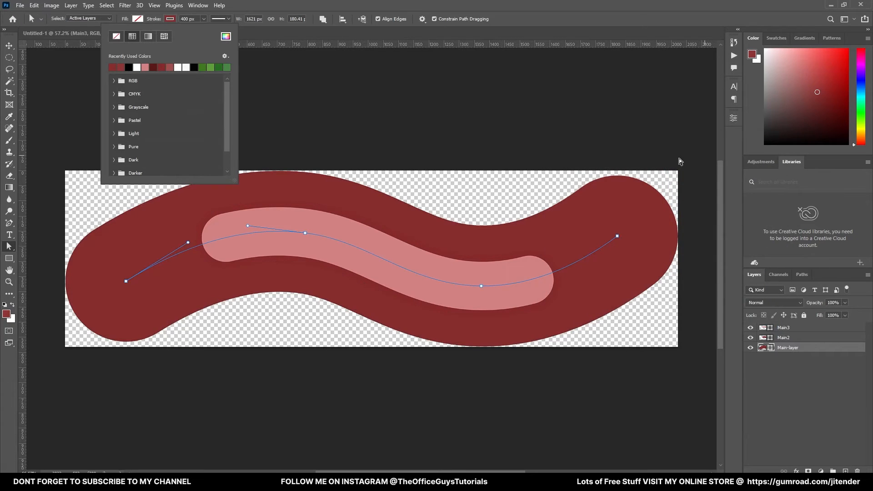
key(Escape)
click(51, 37)
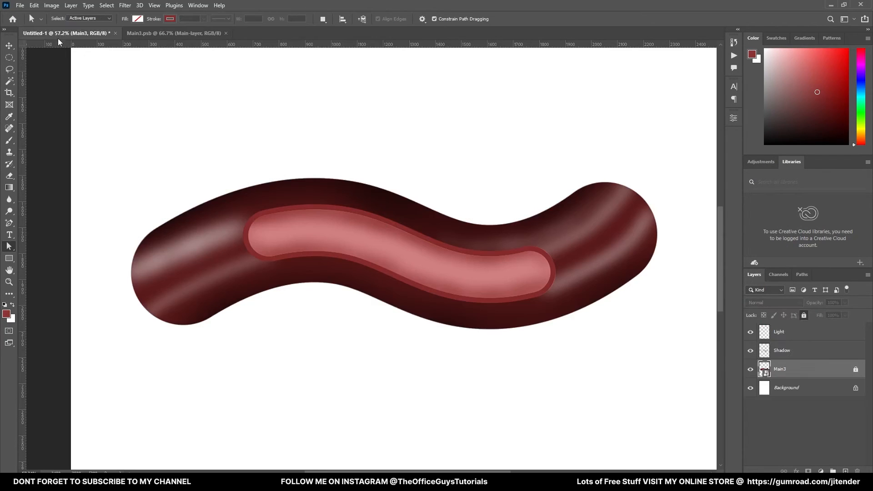
Toggle the Main3 layer's visibility to inspect the shading and hide the Shadow and Light layers, leaving Main3 visible.
scroll(258, 156, down, 3)
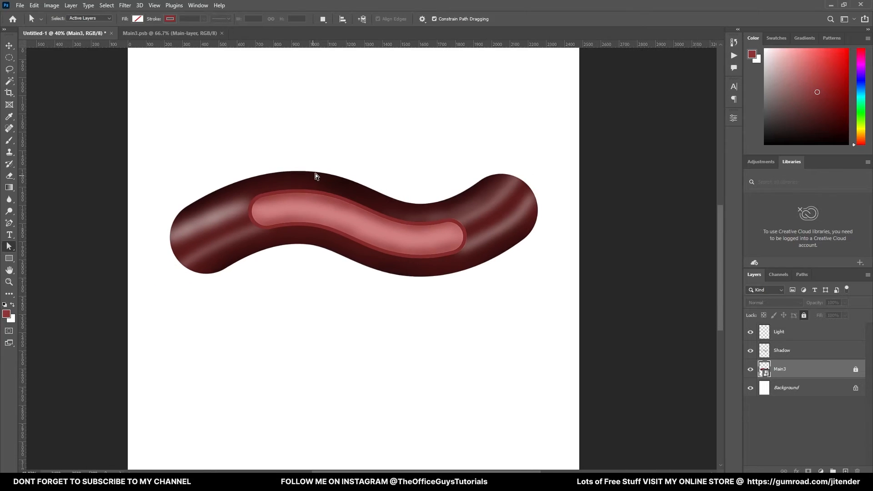
scroll(317, 178, up, 3)
click(751, 371)
click(751, 370)
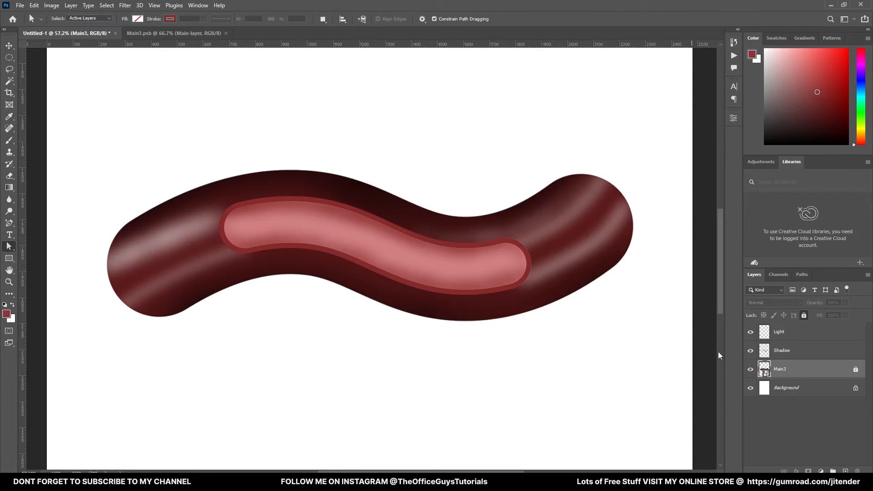
click(750, 370)
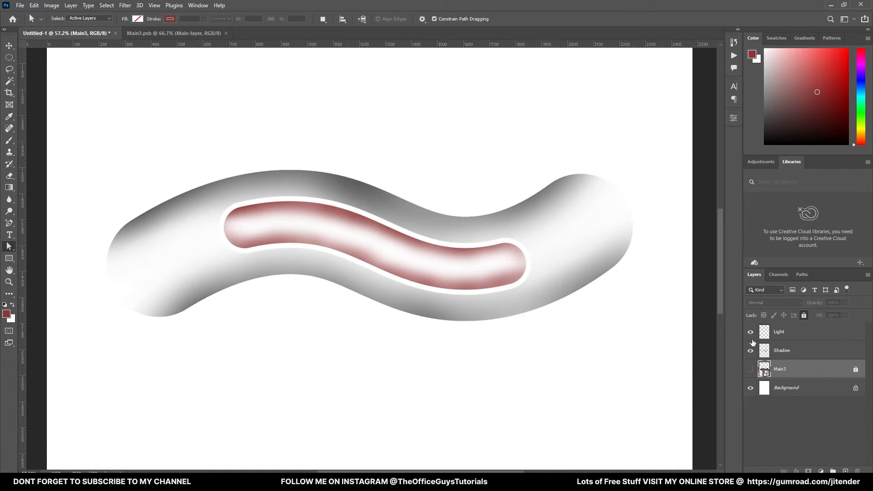
click(750, 351)
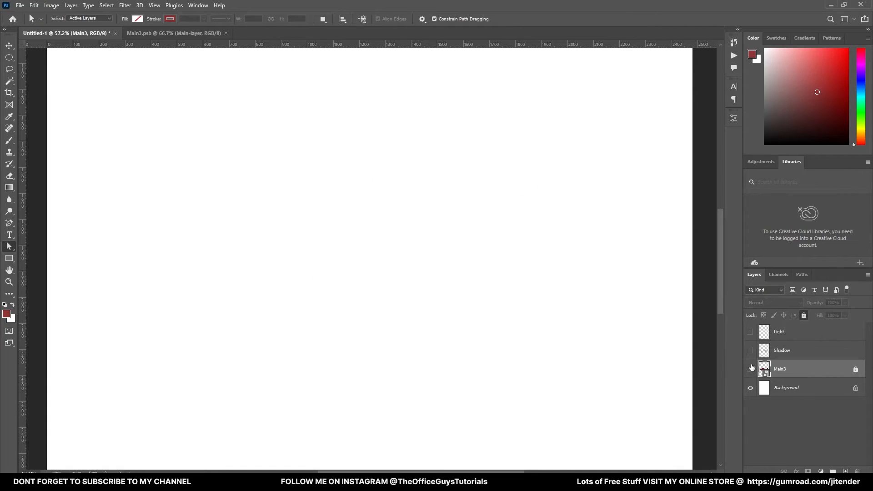
click(751, 369)
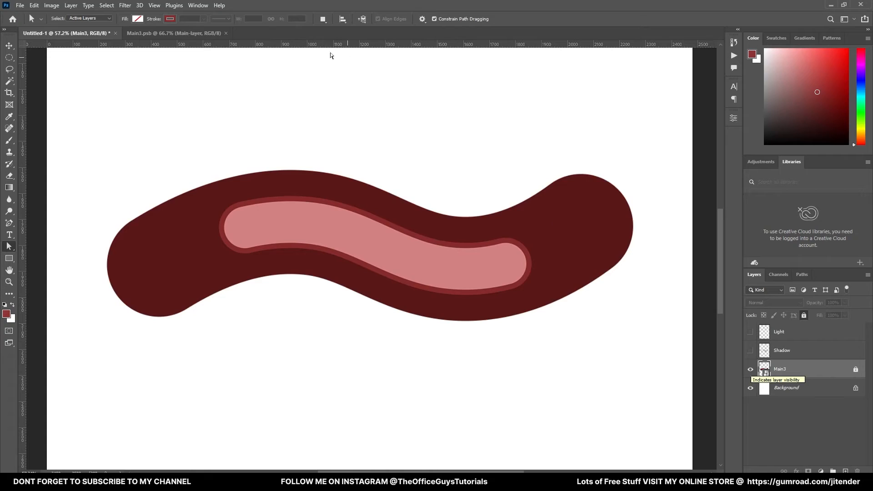
Close Main3.psb, unlock the Main3 layer in Untitled-1, and open its smart object contents with Main-layer selected.
click(203, 34)
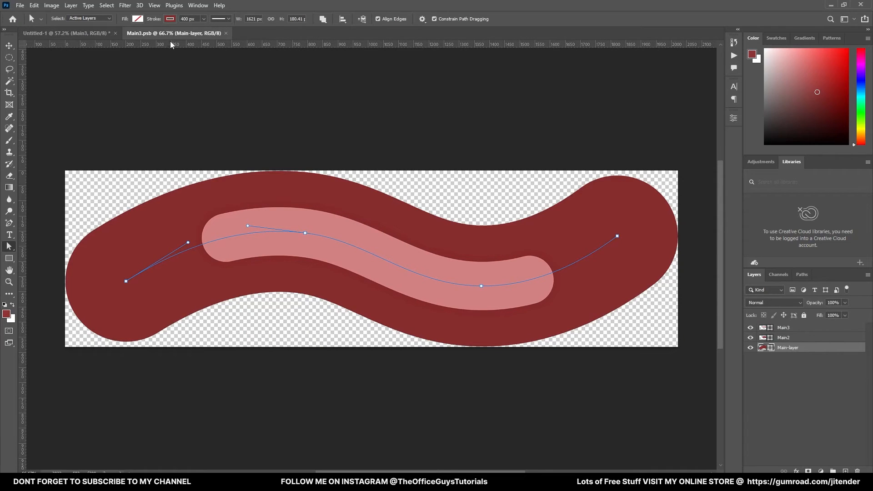
click(225, 33)
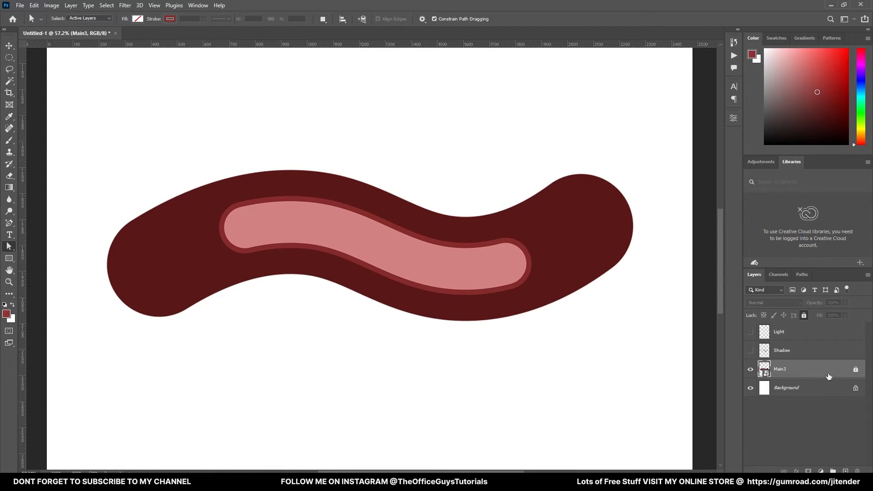
click(856, 371)
right_click(836, 373)
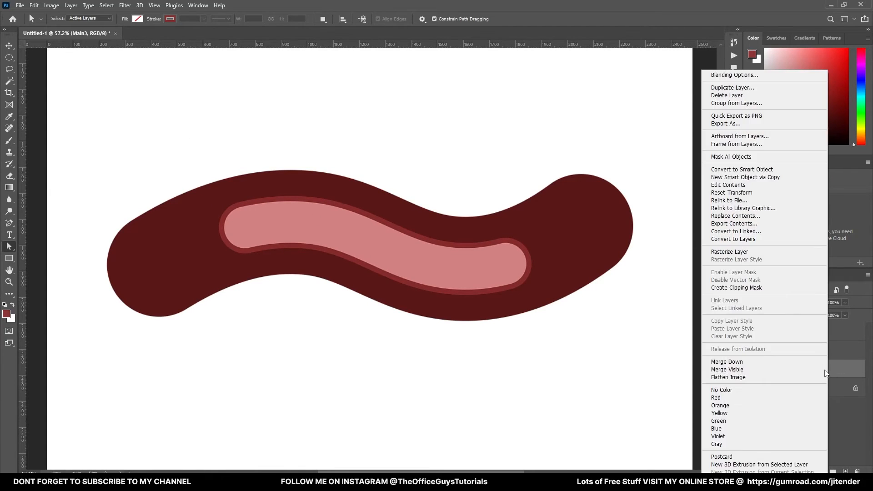
click(750, 188)
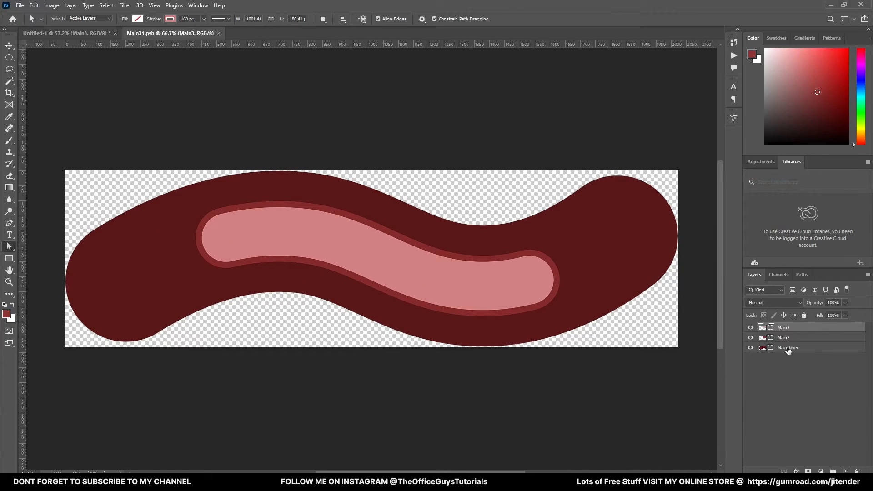
click(788, 348)
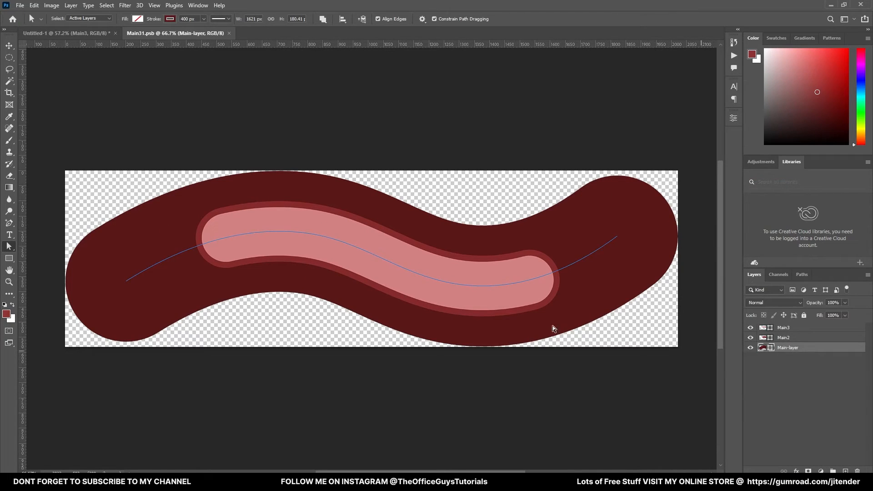
Try the lighter red 9e4040 as the stroke colour of the Main-layer outer band.
click(170, 19)
click(226, 36)
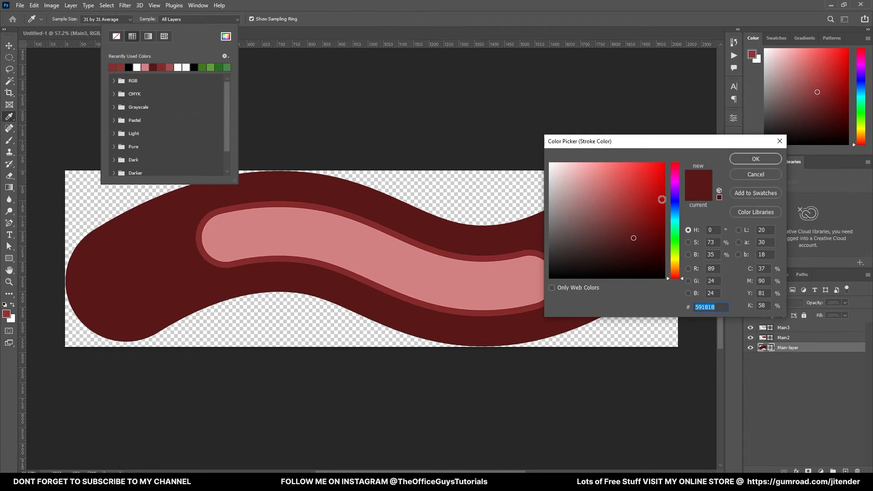
drag(635, 236, 620, 207)
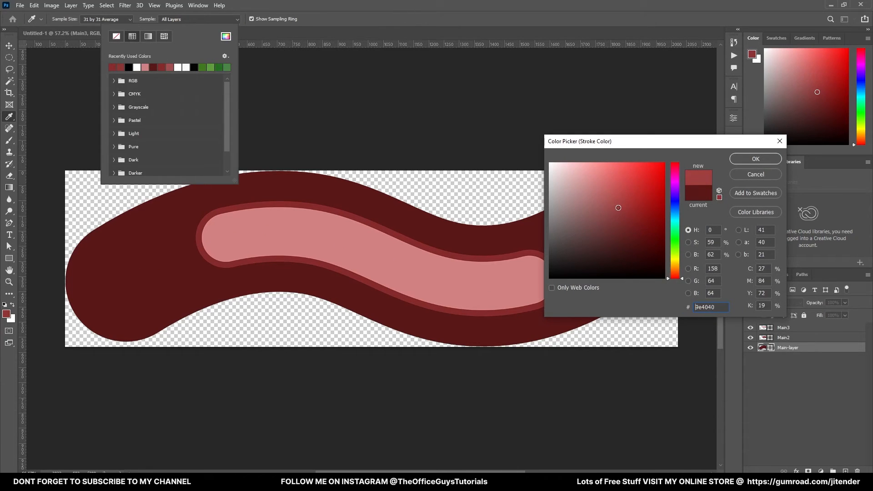
click(755, 158)
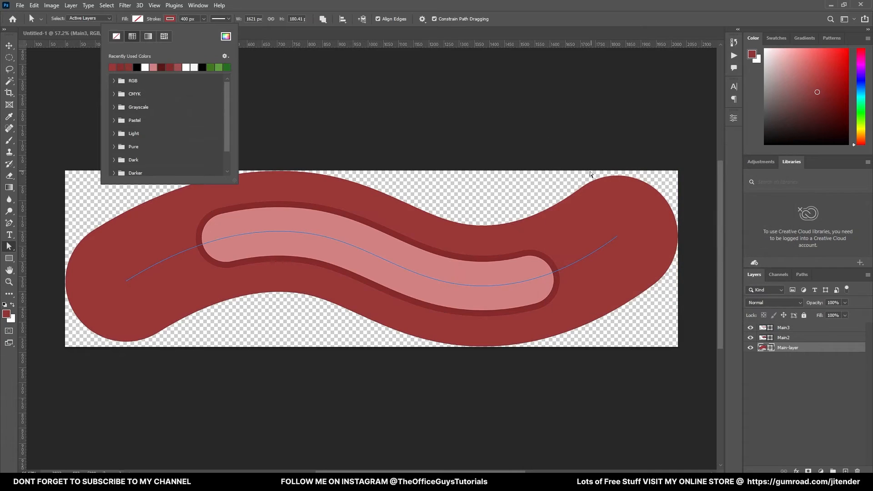
click(171, 18)
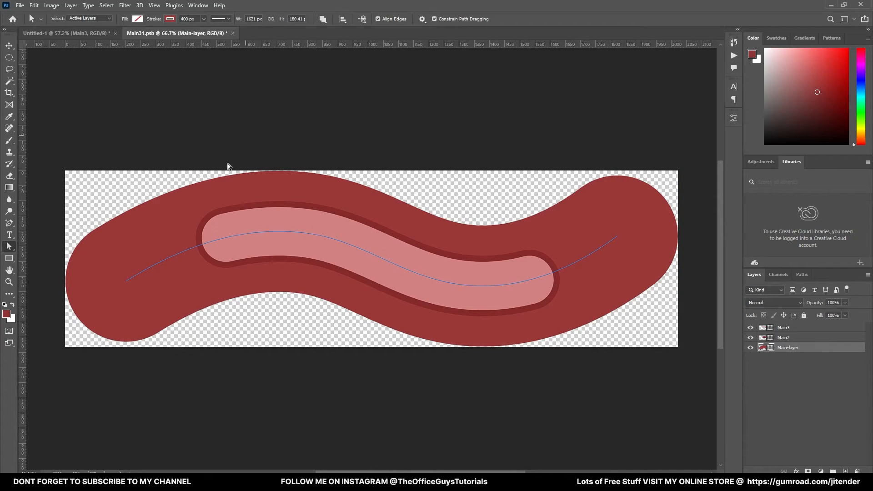
Set the Main-layer stroke colour to 6d2828 and save the smart object contents to update the artwork in Untitled-1.
click(171, 19)
click(227, 36)
drag(619, 206, 623, 229)
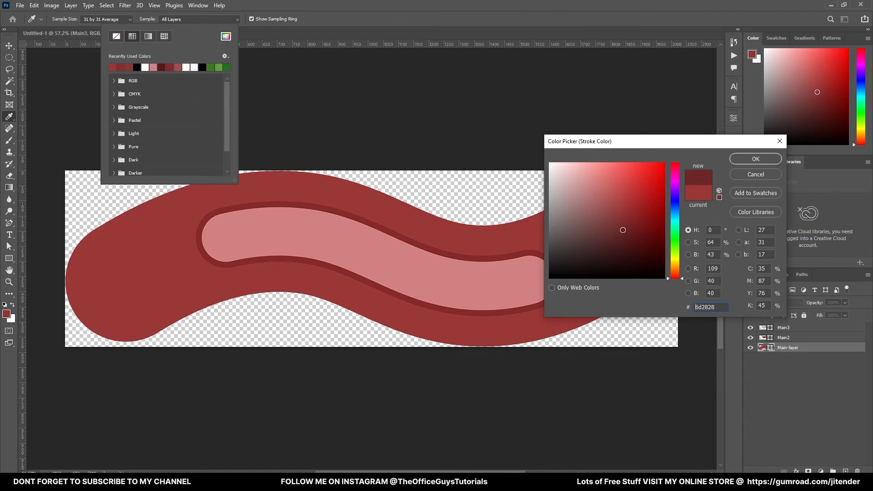
click(748, 161)
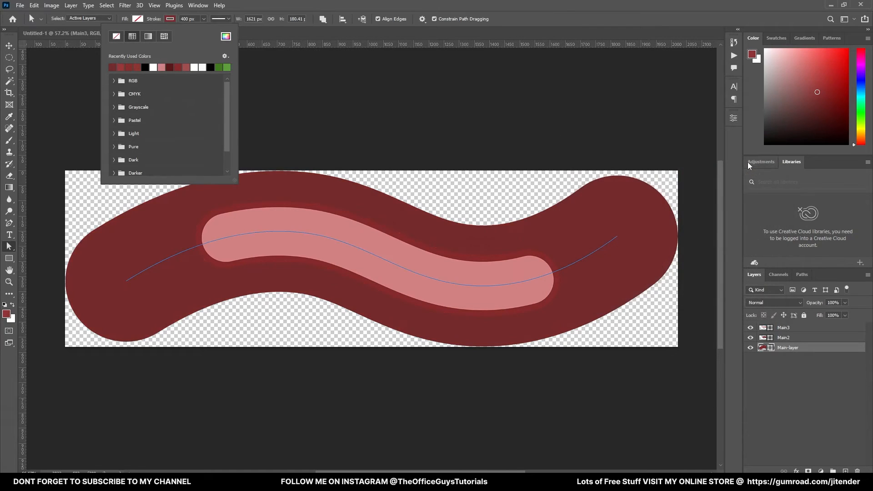
click(480, 113)
key(ctrl+s)
click(91, 32)
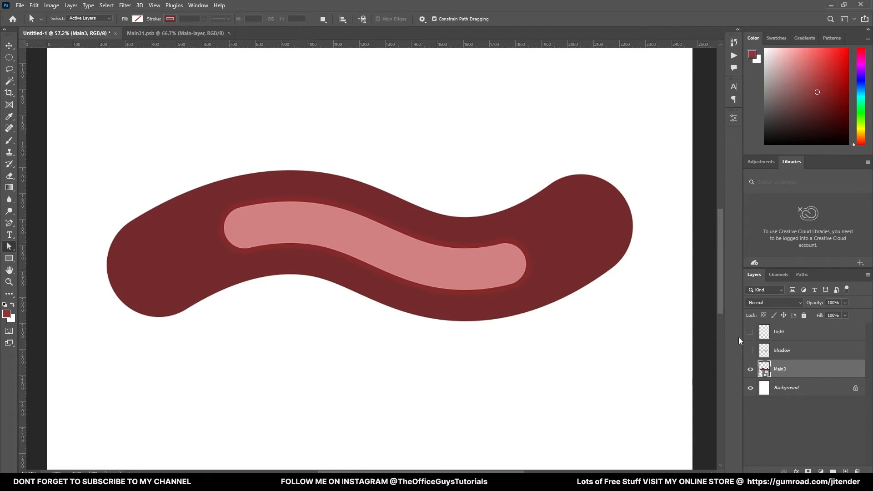
Show the Shadow and Light layers again and lock the Main3 layer completely.
click(752, 351)
click(751, 332)
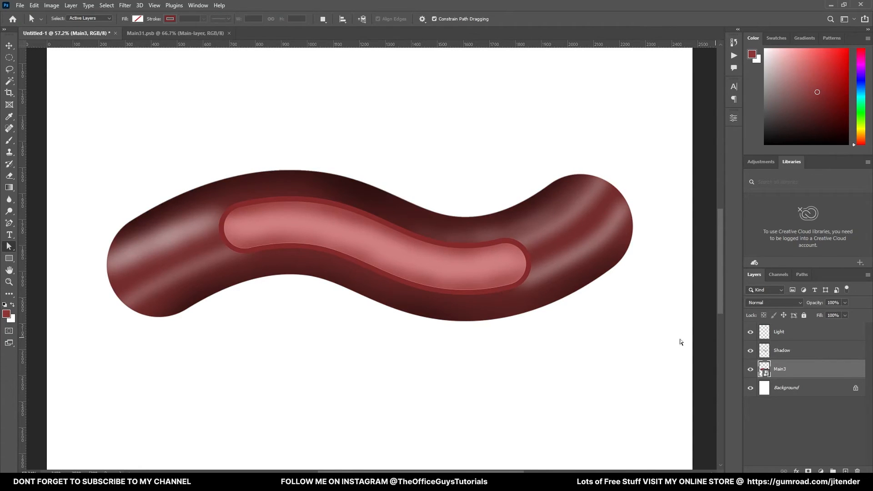
scroll(485, 216, up, 4)
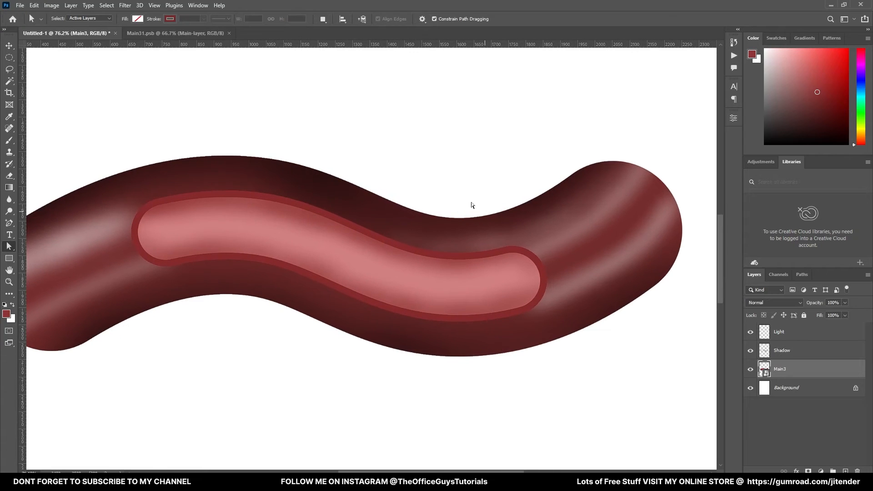
right_click(785, 368)
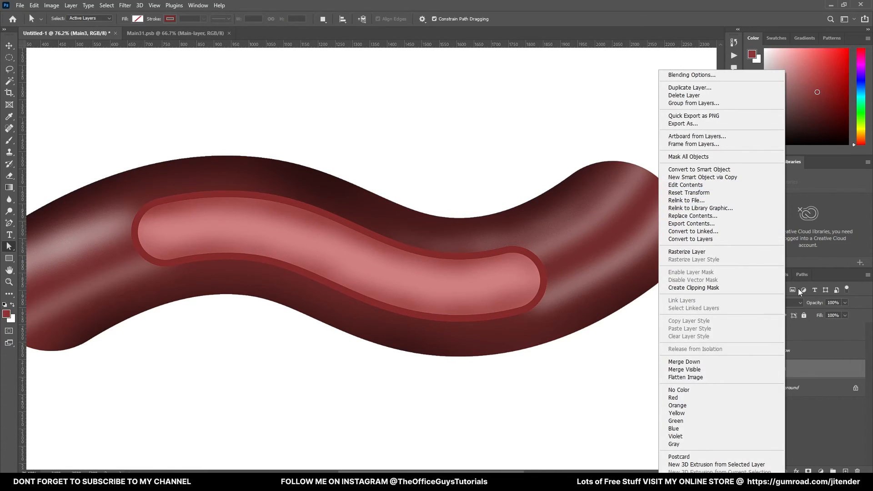
click(806, 315)
click(804, 316)
scroll(351, 233, down, 2)
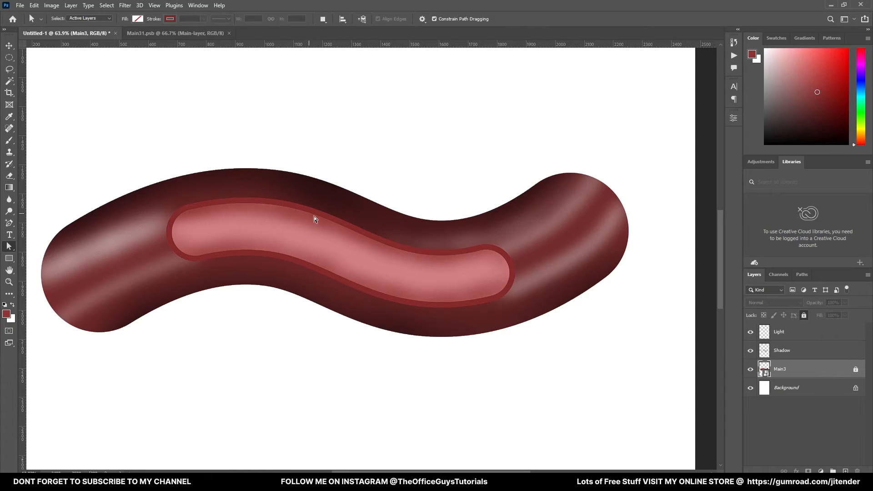
Draw a circle about 319 px in diameter just above the wavy band with the Ellipse tool.
scroll(302, 214, up, 2)
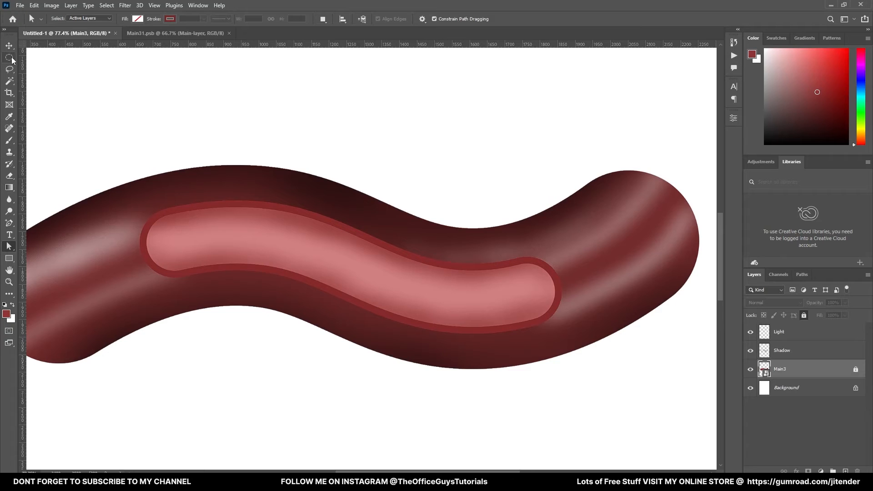
click(8, 262)
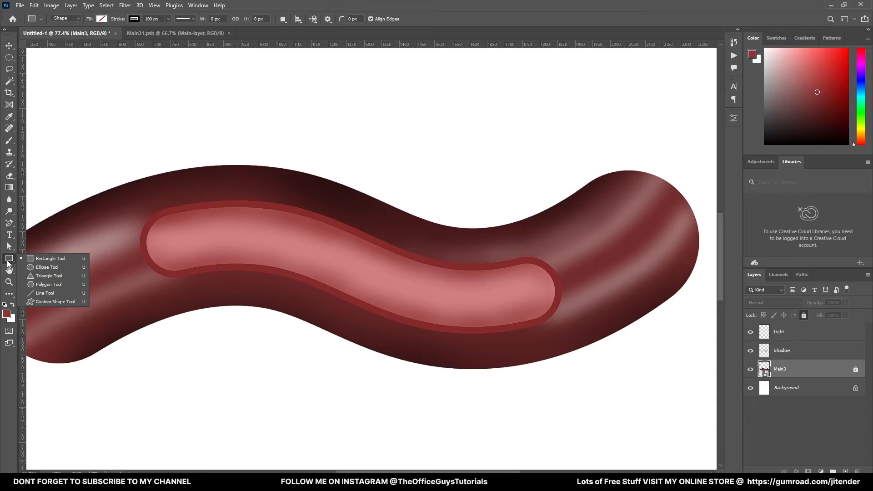
click(47, 268)
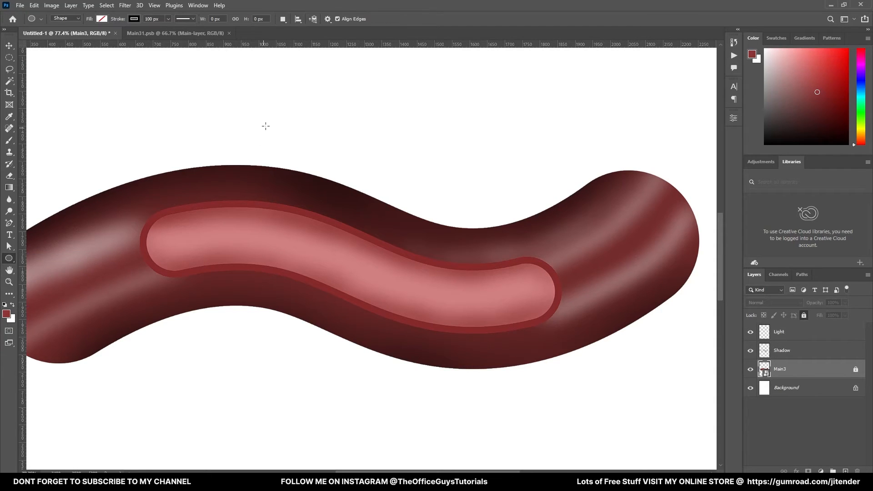
scroll(268, 125, up, 1)
scroll(275, 127, up, 1)
mouse_move(235, 100)
mouse_down()
mouse_move(336, 214)
mouse_move(307, 188)
mouse_move(346, 214)
mouse_move(325, 177)
mouse_move(355, 209)
mouse_up()
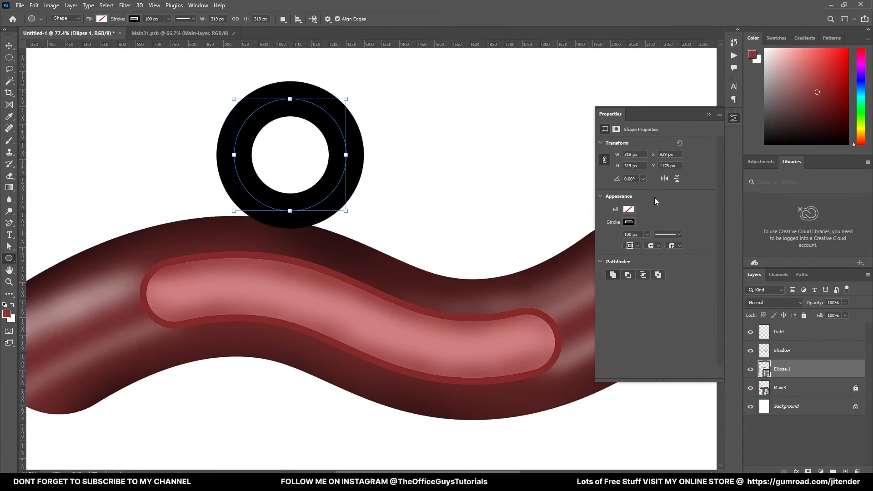
Fill the circle with the recently used dark green 3f7a1f, remove its stroke, and deselect it.
click(102, 19)
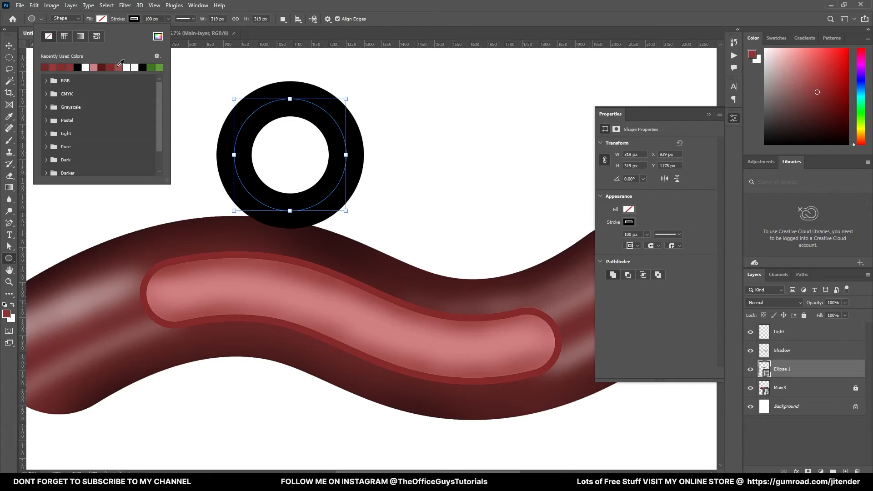
click(155, 67)
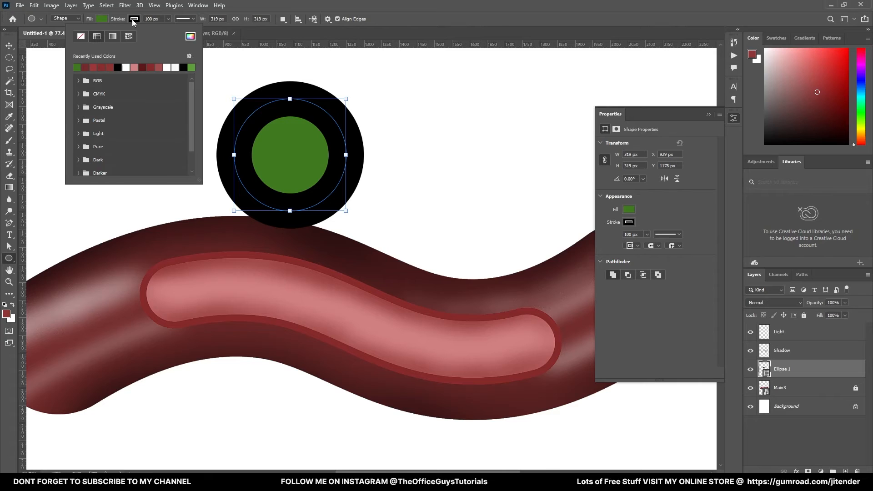
click(81, 38)
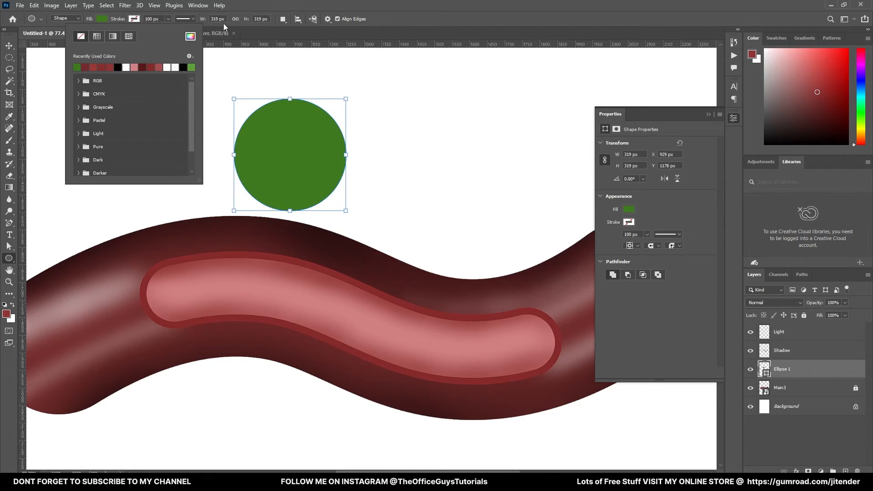
click(430, 6)
click(8, 46)
click(129, 129)
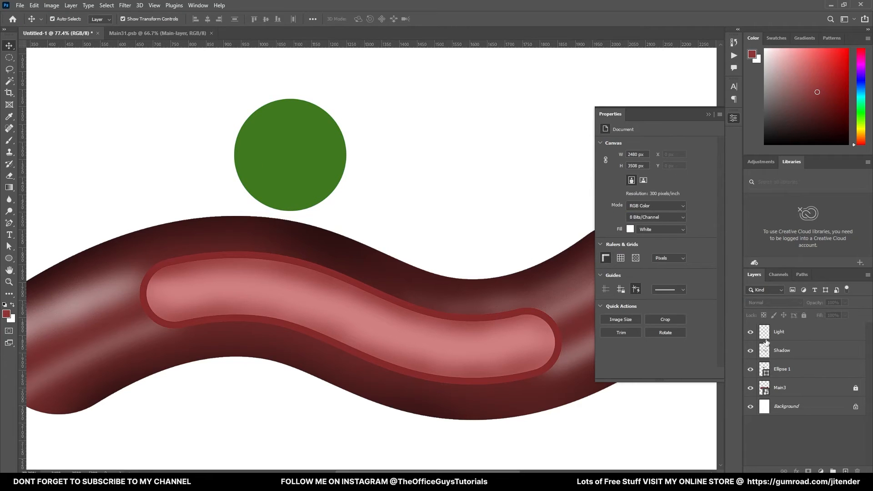
Move the Ellipse 1 layer to the top of the layer stack and rename it "Good Cholstrol".
drag(791, 374, 794, 335)
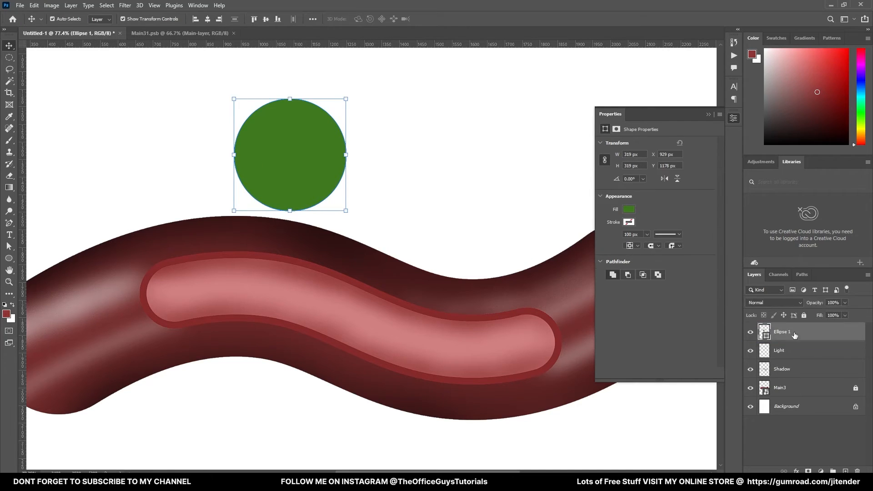
double_click(790, 334)
text(B)
click(179, 178)
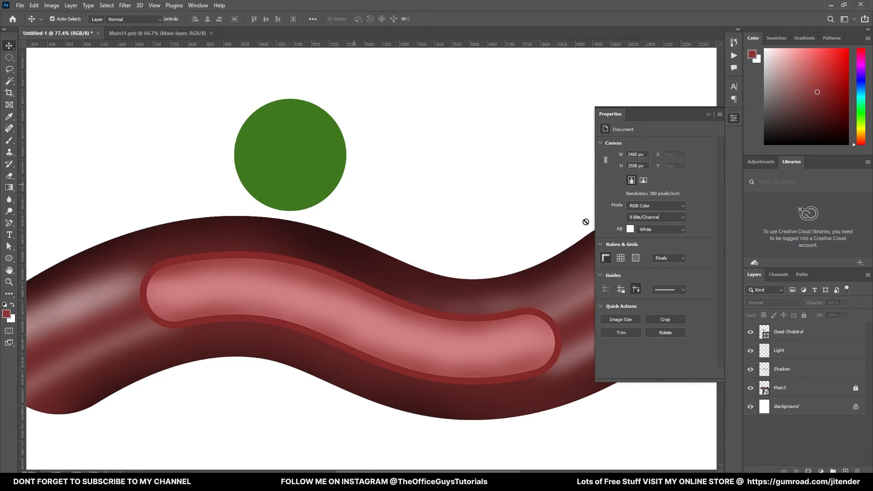
Create a new layer directly above Good Cholstrol and name it "Light for molecule".
key(b)
click(793, 334)
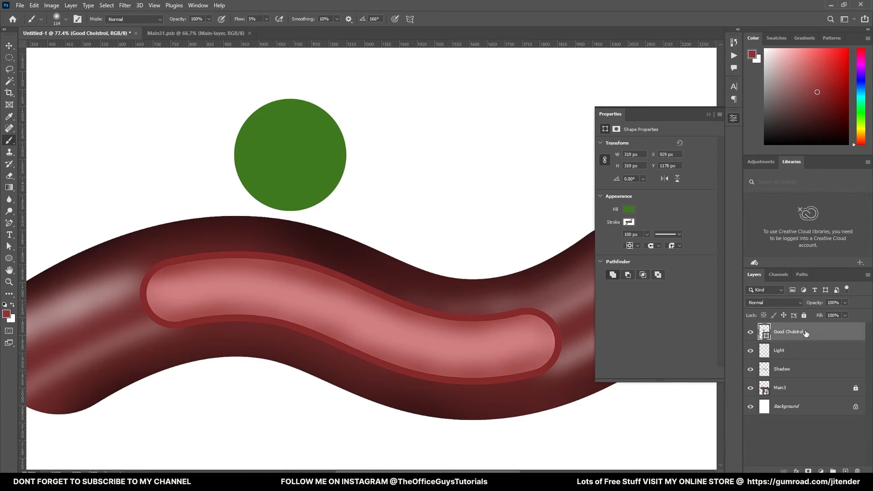
key(ctrl+shift+alt+n)
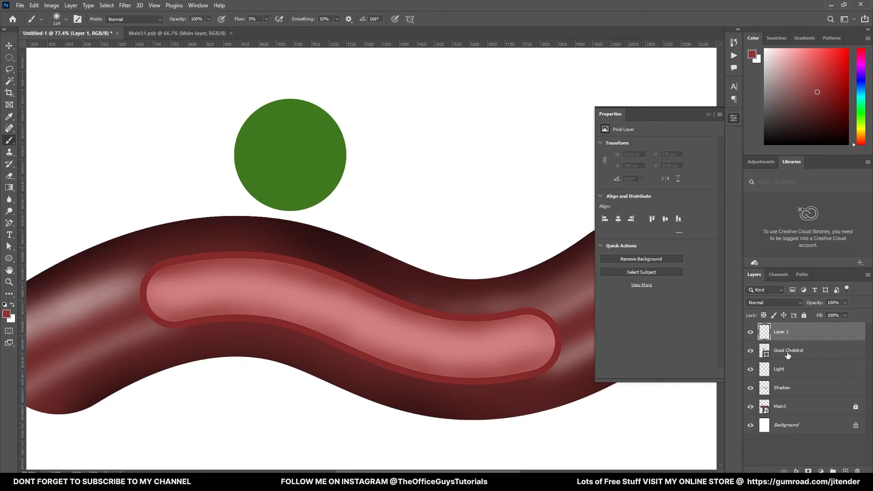
click(788, 355)
click(794, 334)
double_click(784, 332)
text(Light for molecule)
key(Return)
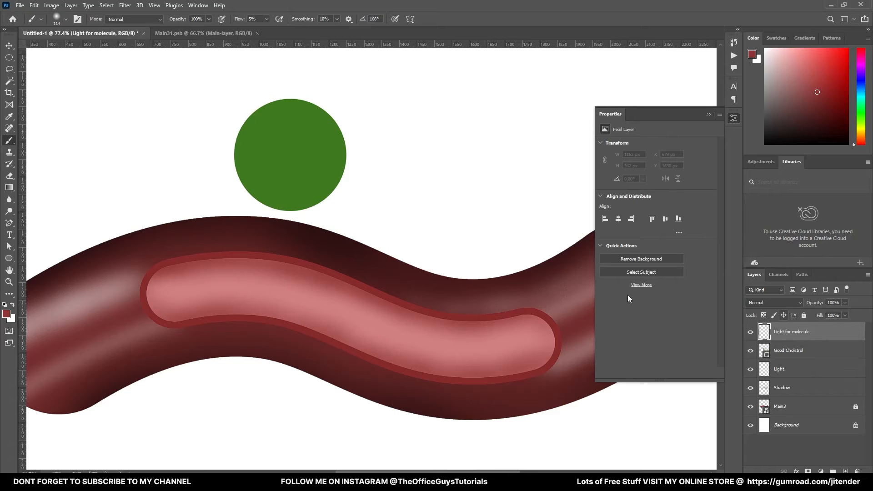
Load the green circle's outline as a selection and brush a soft white highlight slightly below and right of its centre on Light for molecule.
click(14, 305)
click(7, 312)
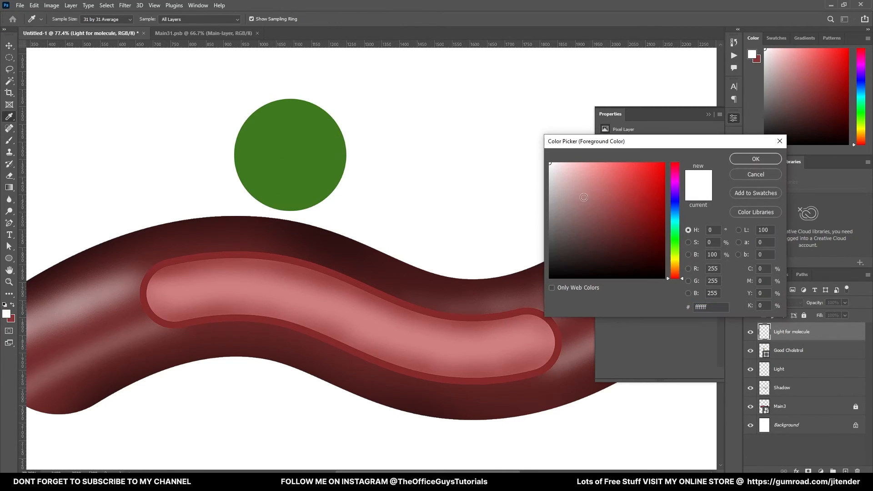
drag(550, 216, 519, 155)
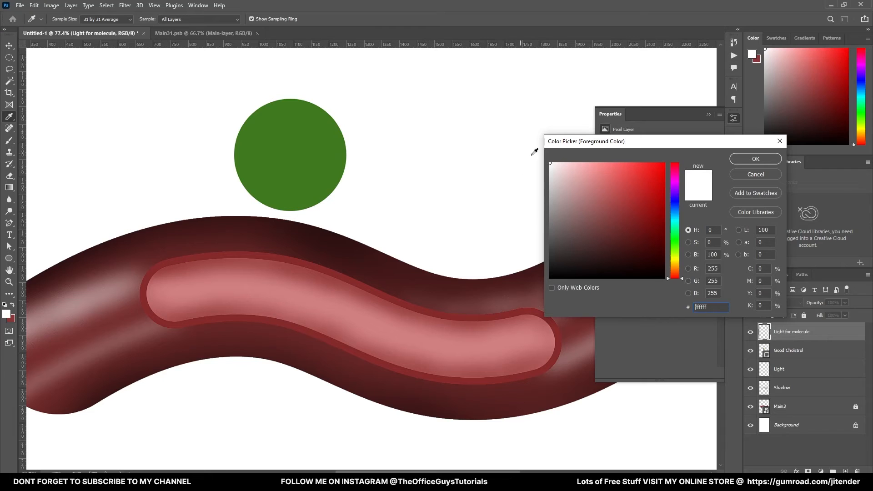
click(733, 160)
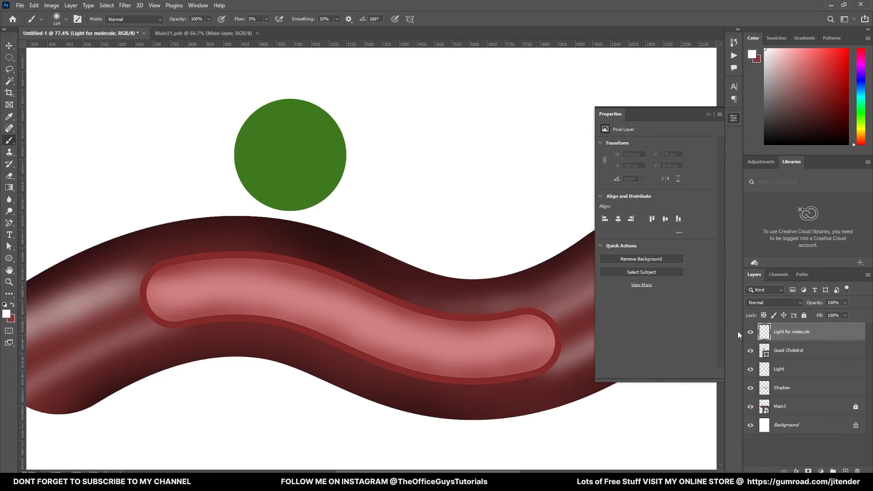
ctrl+click(765, 351)
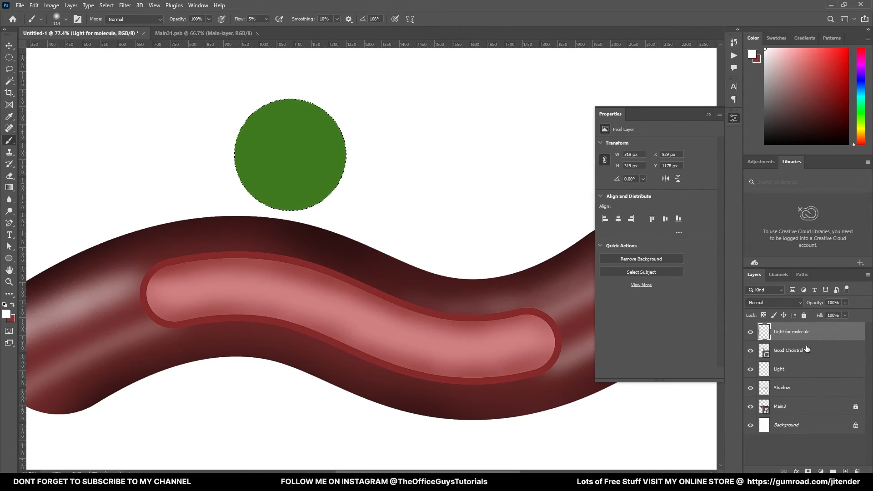
mouse_move(287, 161)
mouse_down()
mouse_move(302, 160)
mouse_move(300, 176)
mouse_move(291, 140)
mouse_move(309, 145)
mouse_move(296, 169)
mouse_move(293, 160)
mouse_move(298, 165)
mouse_up()
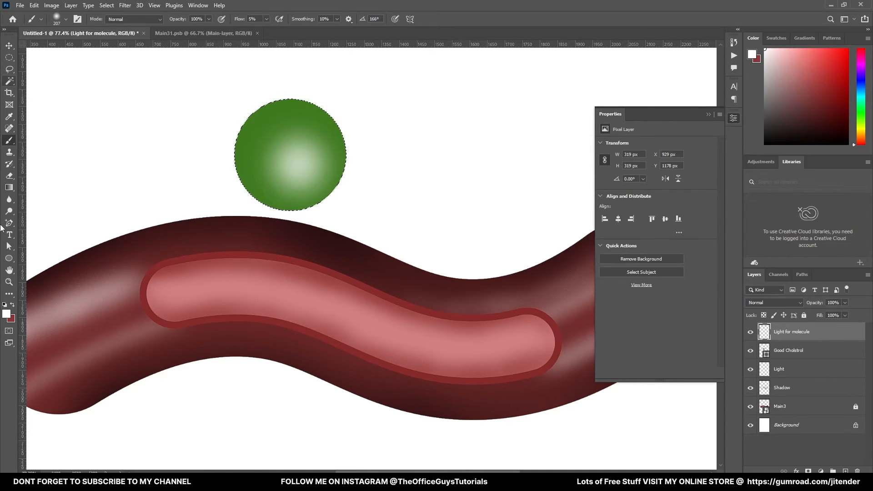
Brush soft black shading at 2% flow along the green circle's upper-left edge, then clear the selection.
key(d)
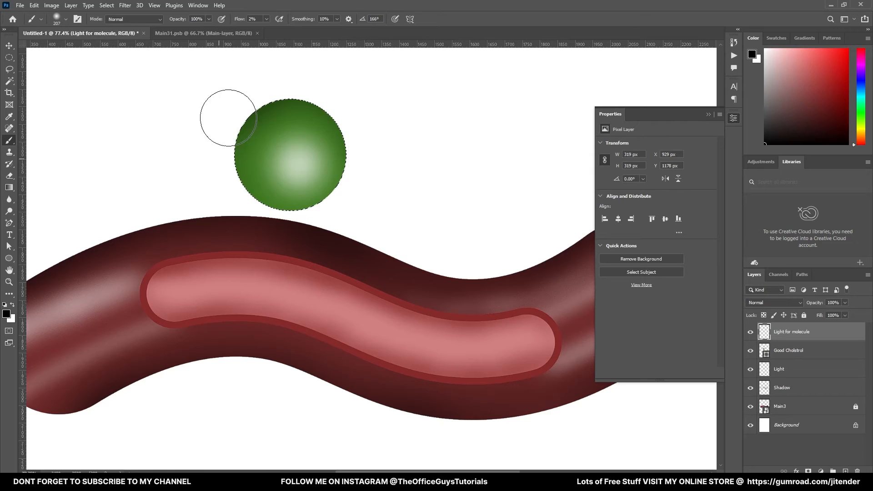
key(ctrl+d)
key(v)
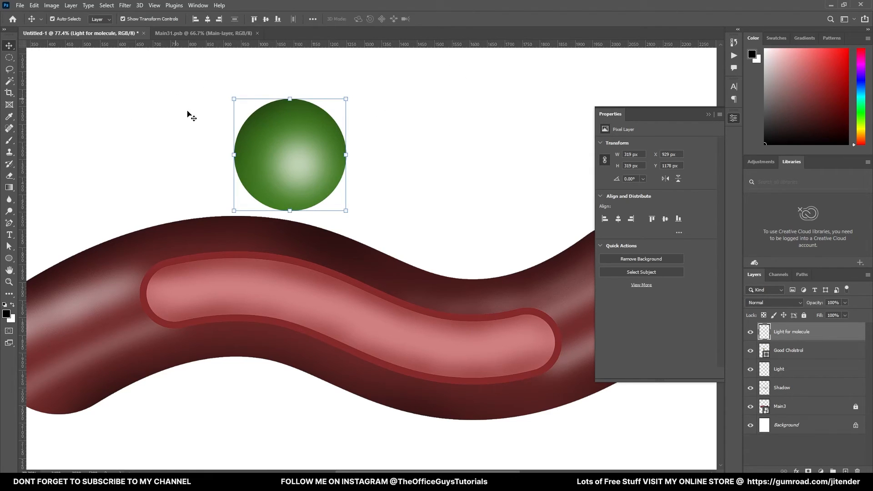
click(187, 118)
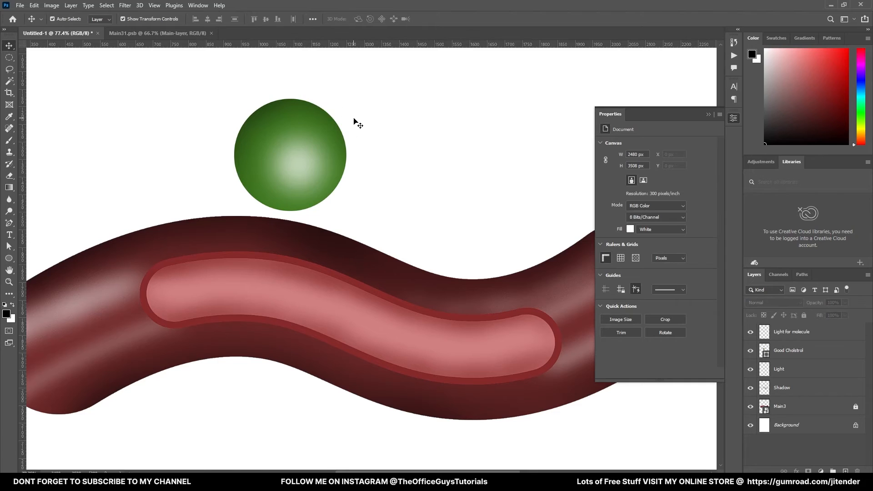
Duplicate the Good Cholstrol layer and rename the copy "Bad Cholestrol".
click(792, 351)
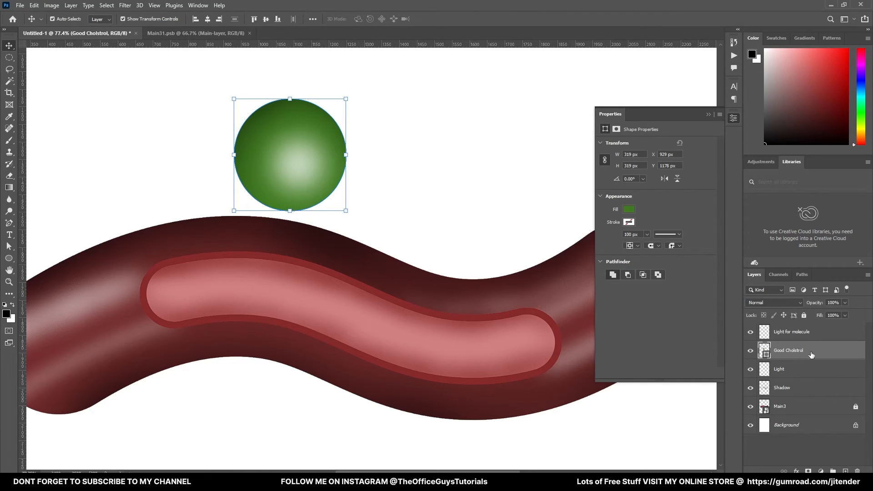
drag(818, 351, 845, 471)
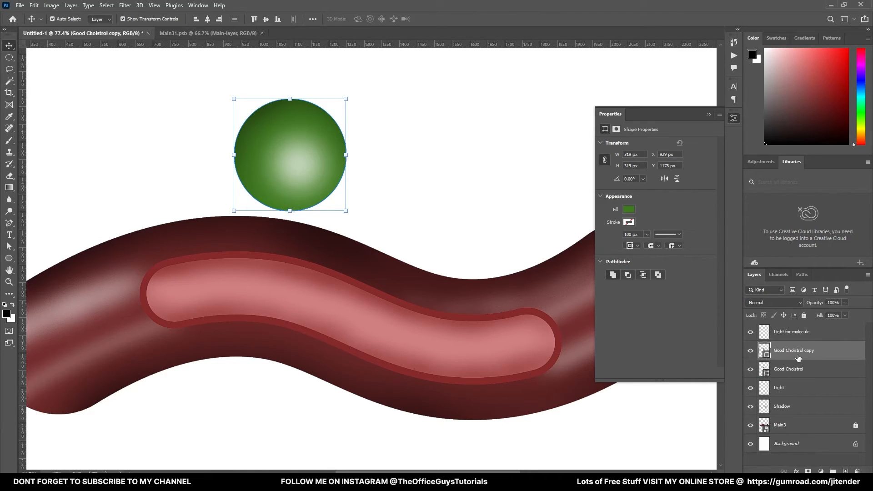
double_click(797, 351)
text(B)
key(Return)
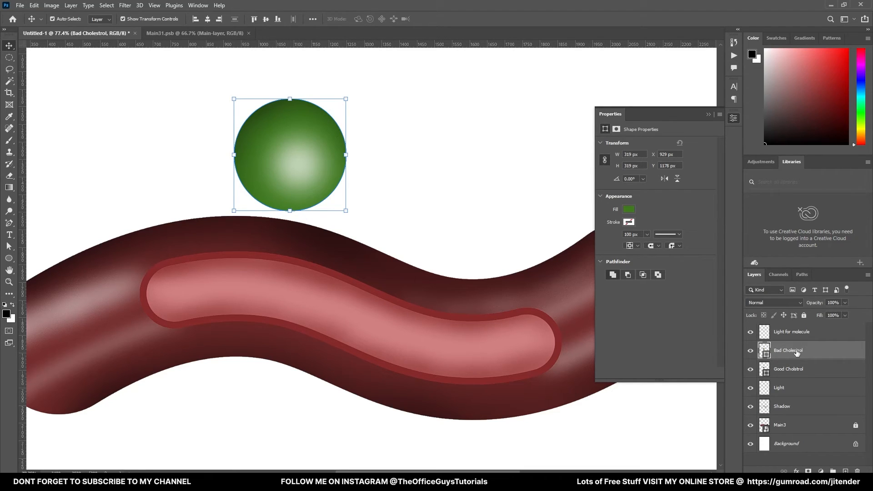
Change the Bad Cholestrol circle's fill colour to the orange-brown a35d26.
click(629, 217)
click(719, 233)
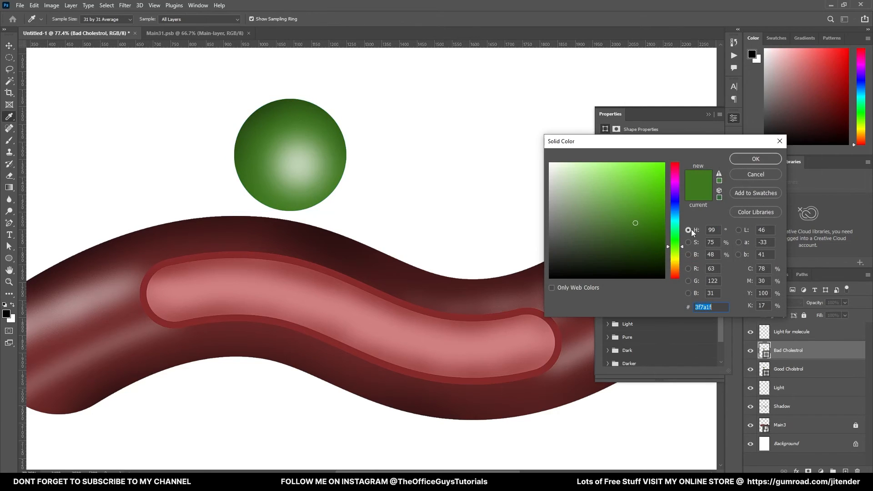
drag(675, 258, 676, 267)
mouse_move(648, 218)
mouse_down()
mouse_move(650, 195)
mouse_move(662, 190)
mouse_move(660, 200)
mouse_up()
drag(674, 253, 675, 269)
drag(661, 200, 653, 204)
click(719, 173)
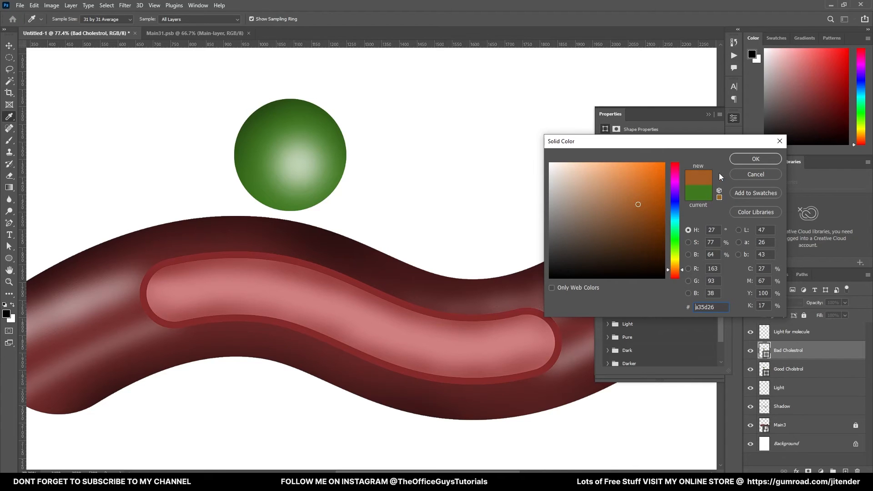
click(737, 160)
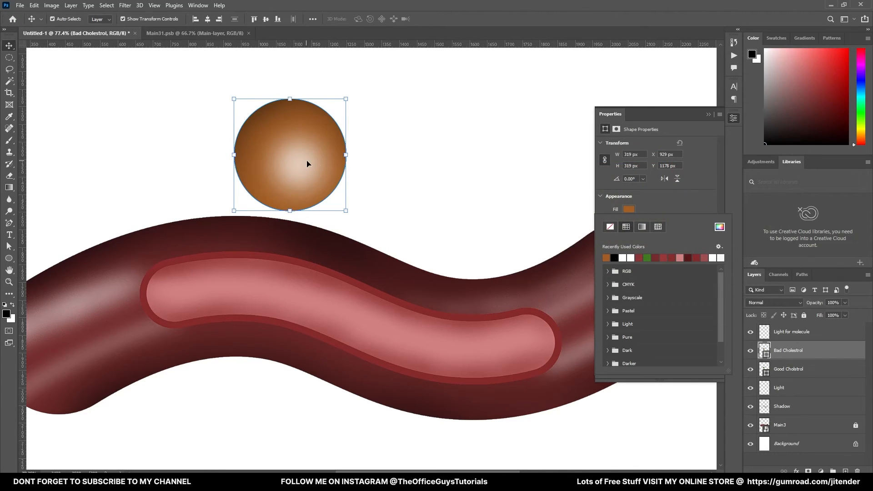
Duplicate the Light for molecule layer and move the copy together with Bad Cholestrol to the right of the green ball.
drag(800, 332, 846, 468)
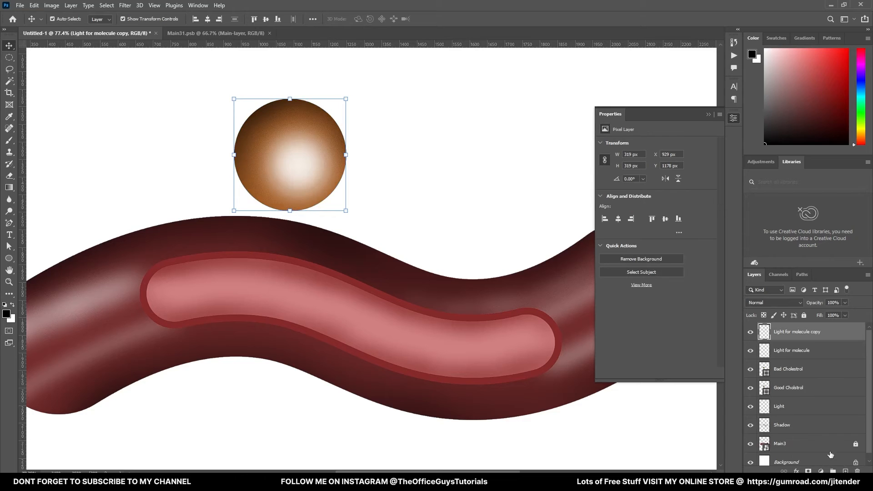
click(804, 374)
drag(345, 188, 474, 200)
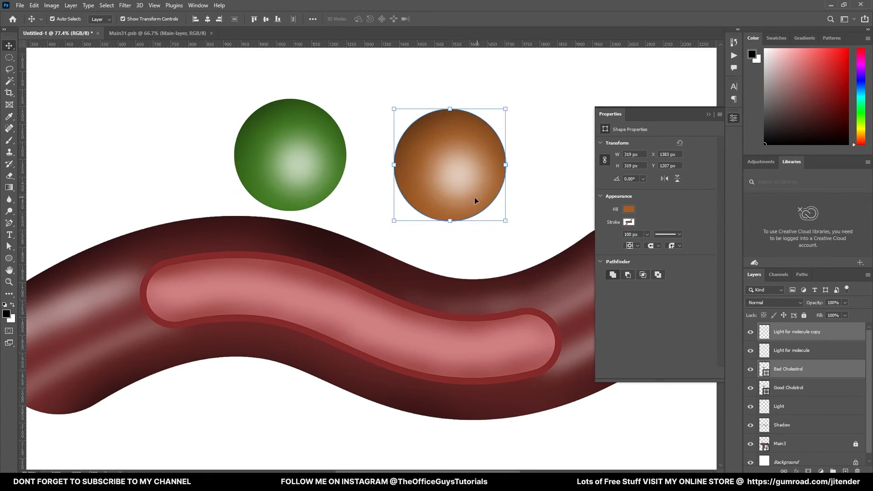
Convert the selected Light for molecule copy and Bad Cholestrol layers into one smart object.
right_click(807, 335)
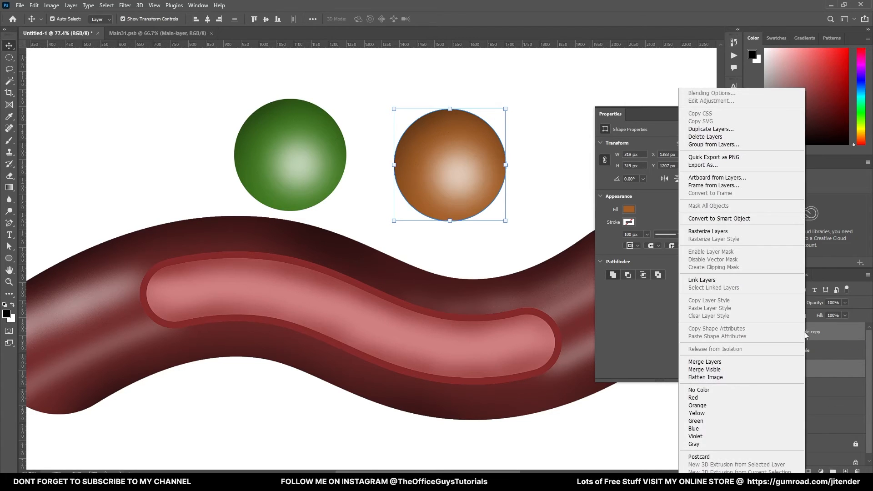
click(726, 218)
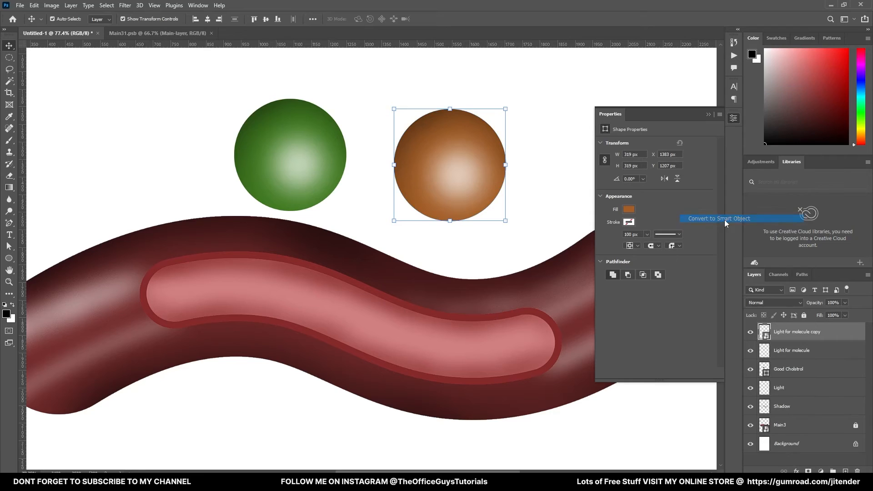
Convert the green ball's Light for molecule and Good Cholstrol layers into one smart object.
click(799, 355)
ctrl+click(796, 369)
right_click(798, 371)
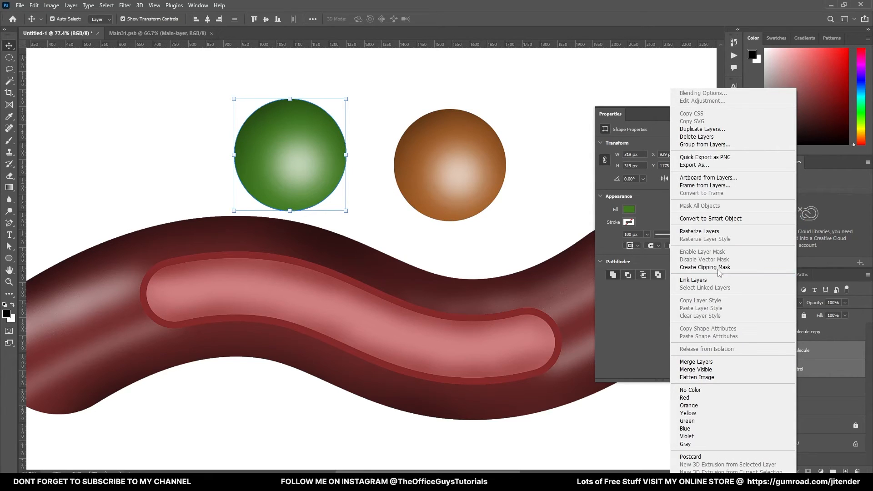
click(721, 220)
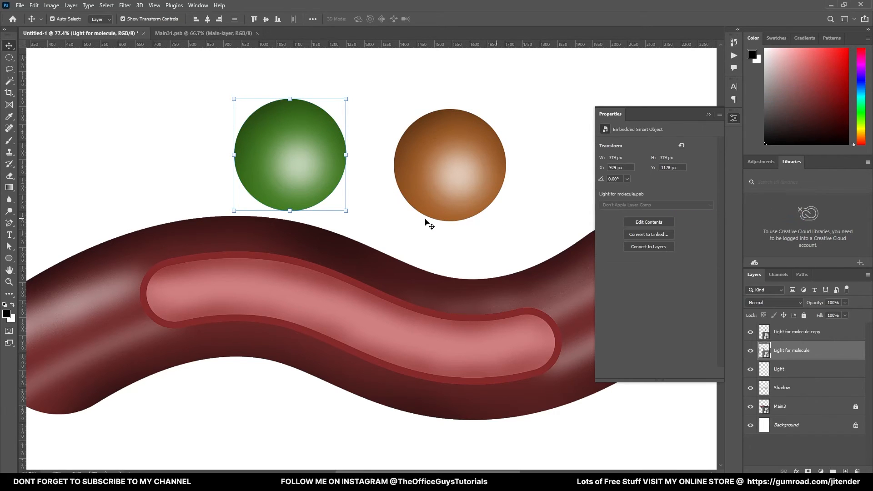
click(384, 224)
click(328, 192)
drag(346, 99, 338, 104)
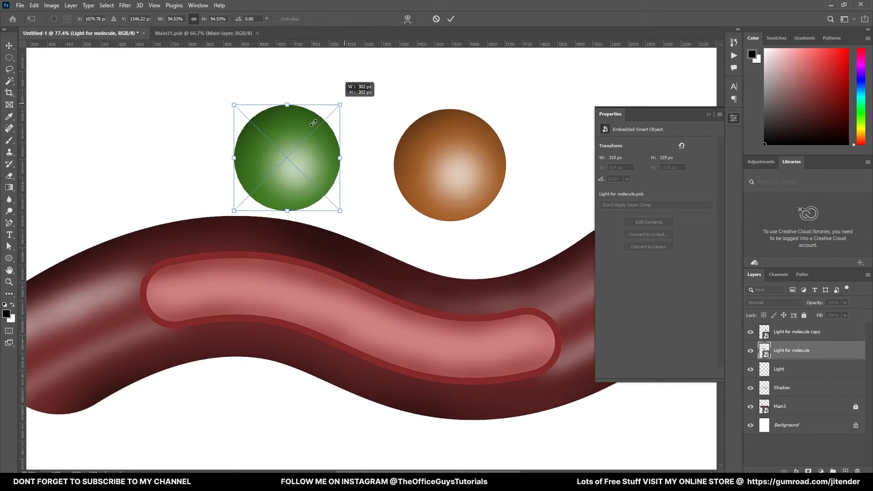
click(437, 19)
click(364, 132)
click(292, 154)
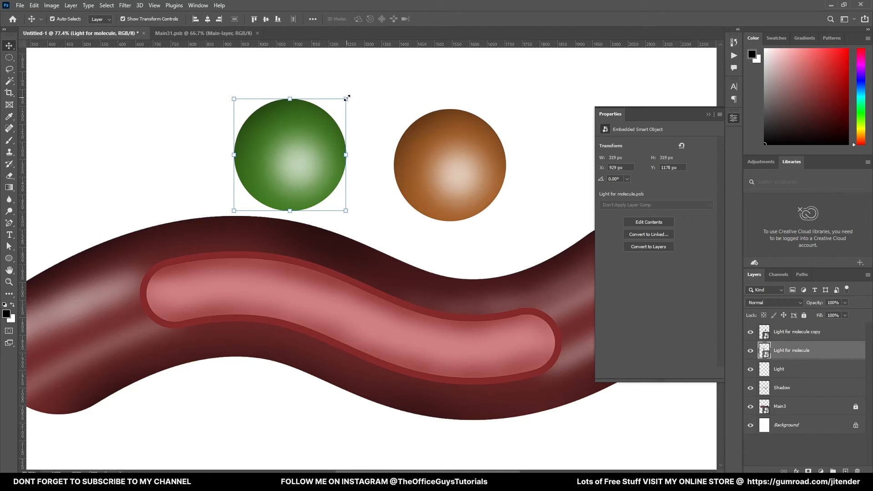
Scale the green ball proportionally down to about 58 px wide and place it inside the vessel's pink inner channel near the upper wall.
drag(347, 98, 311, 129)
drag(354, 81, 315, 120)
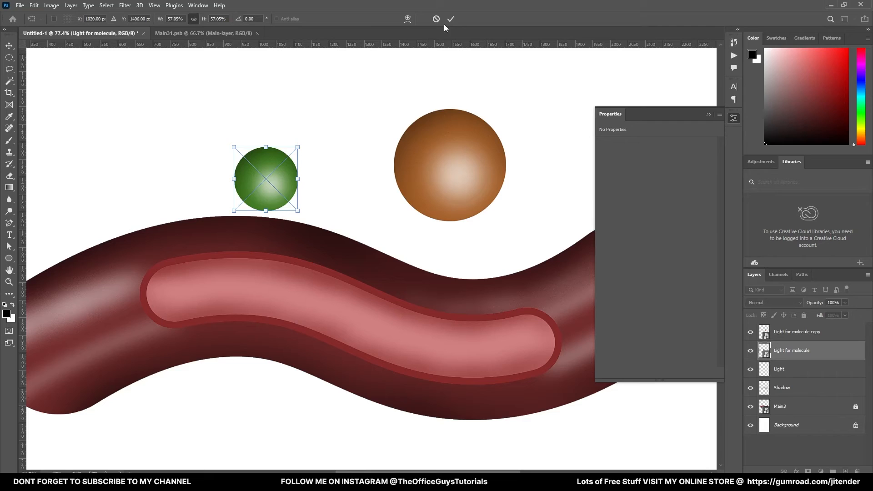
click(450, 19)
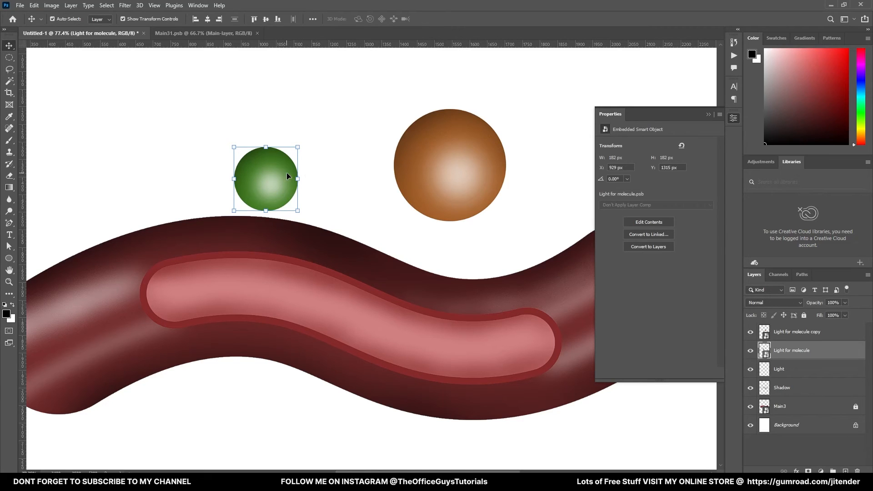
key(ctrl+t)
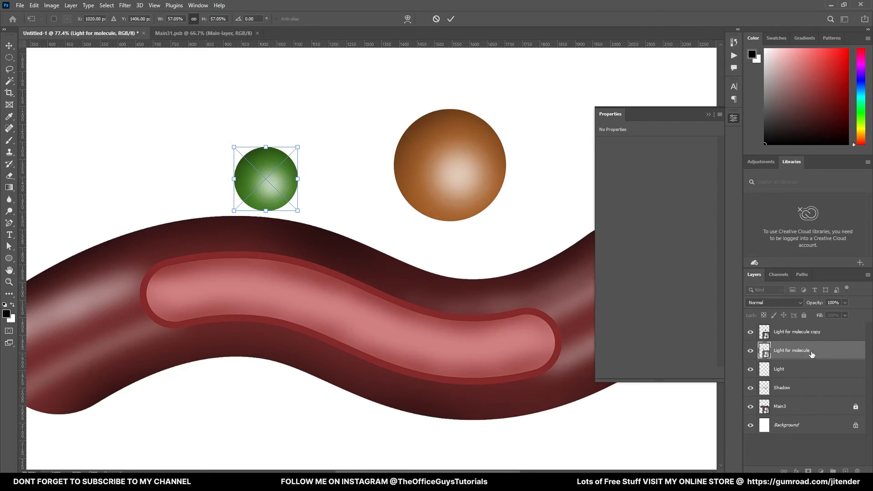
drag(265, 192, 261, 234)
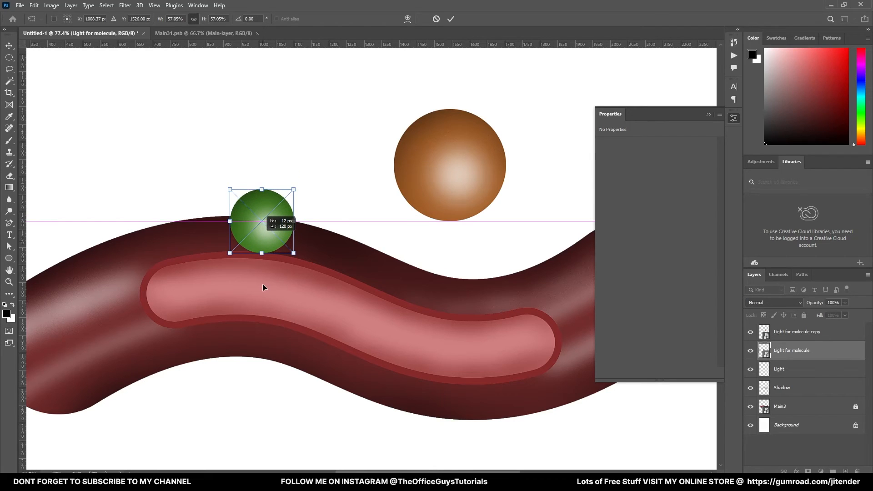
drag(264, 266, 266, 266)
drag(298, 221, 255, 265)
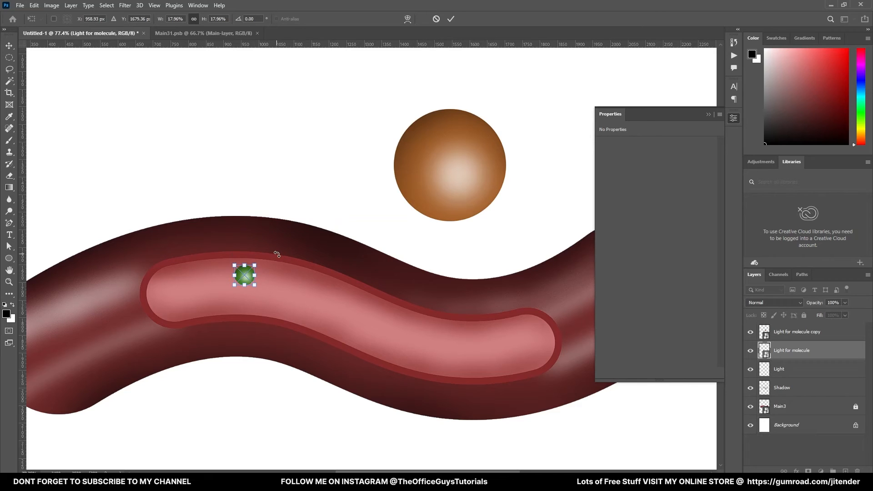
click(451, 22)
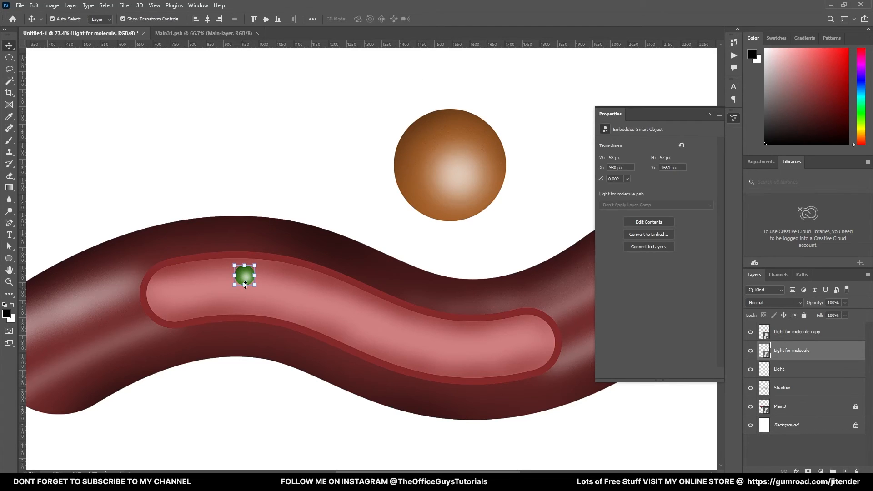
Move the small green ball along the channel's upper wall and duplicate it nine times into an overlapping two-row cluster.
drag(247, 281, 337, 286)
scroll(260, 272, up, 3)
alt+drag(337, 285, 360, 291)
alt+drag(271, 258, 320, 302)
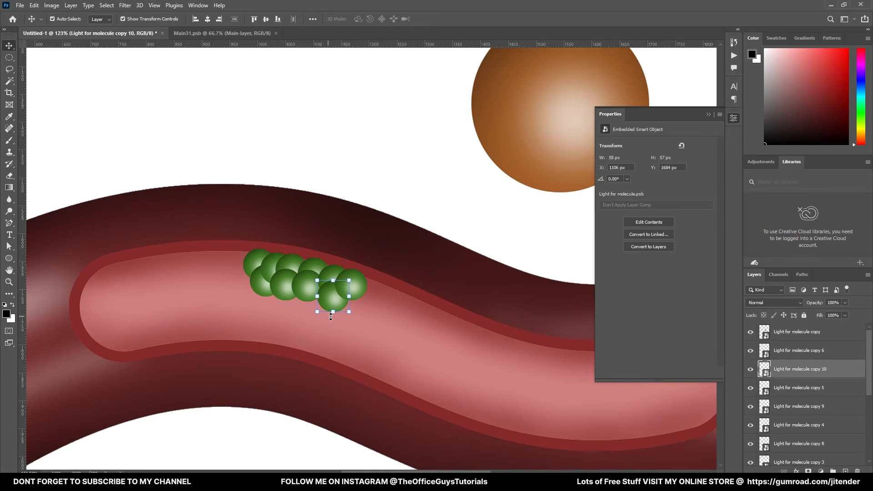
Select the nine green ball copies without the original and scale them down together to about 39 px per ball.
drag(409, 173, 225, 321)
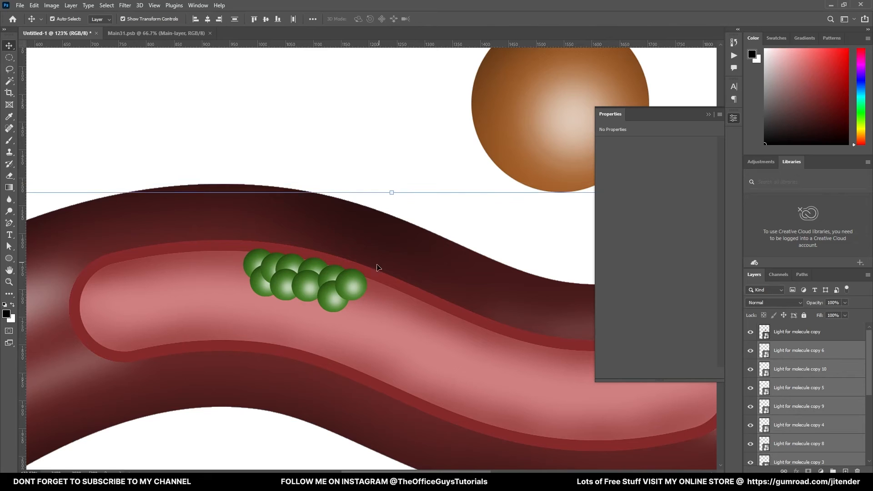
click(819, 348)
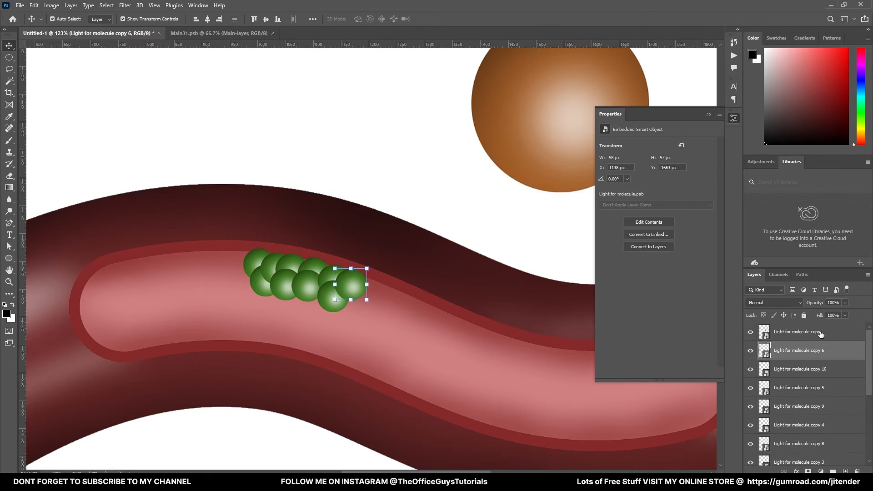
click(821, 334)
scroll(822, 354, down, 1)
scroll(825, 399, down, 3)
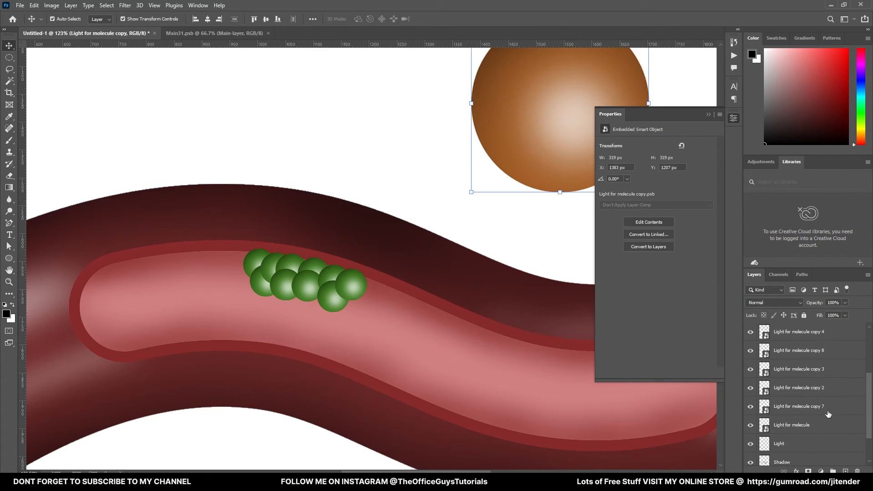
shift+click(824, 408)
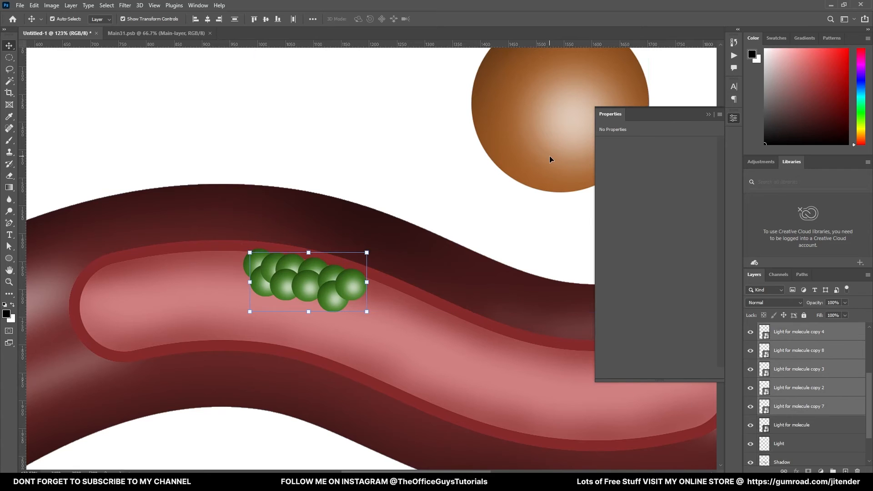
drag(367, 313, 329, 279)
click(450, 20)
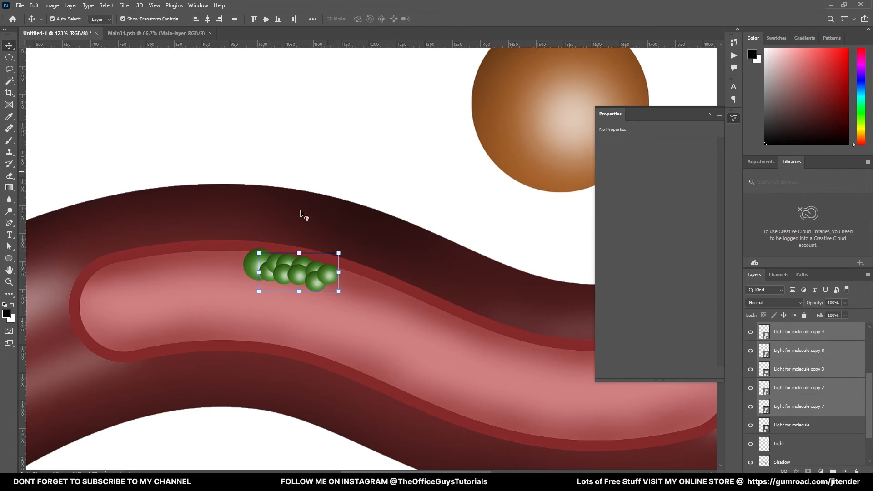
Shrink the original green ball at the cluster's start to about 13.86% so it matches the smaller copies.
key(ctrl+t)
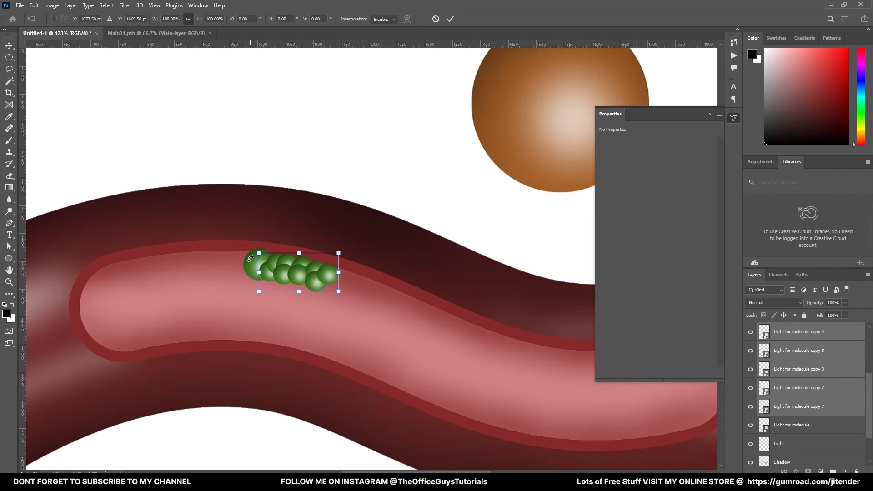
click(450, 19)
click(253, 263)
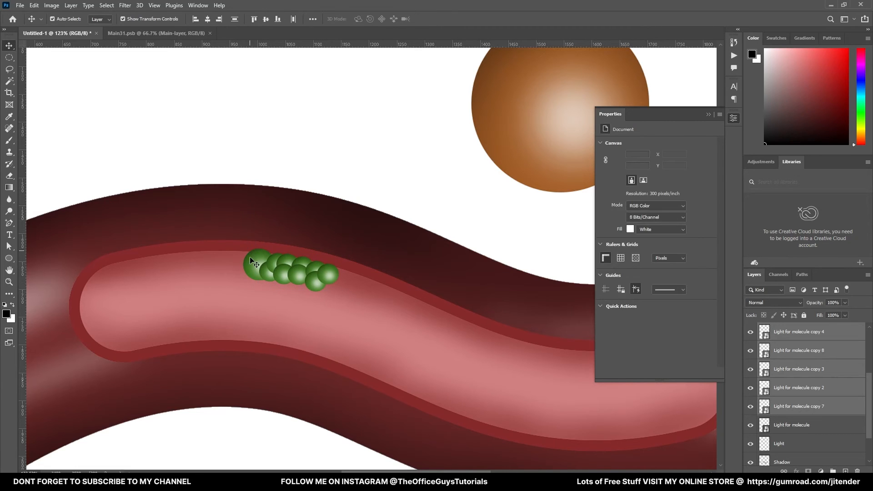
drag(242, 247, 252, 254)
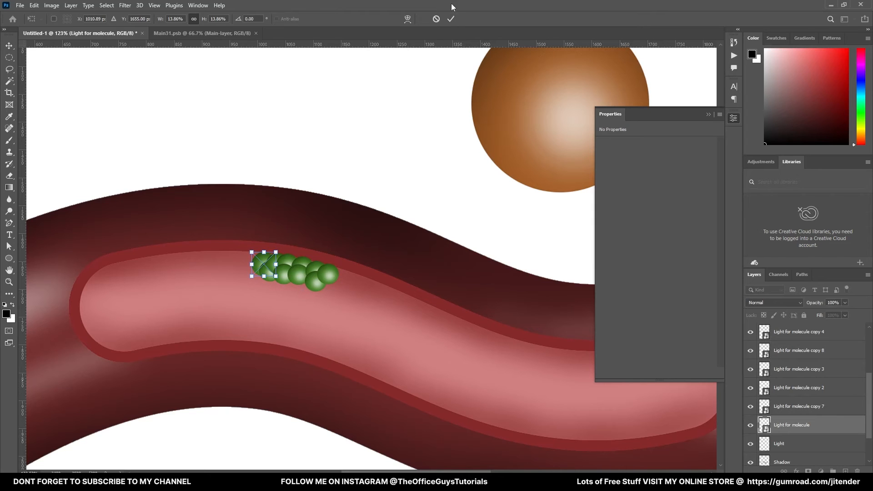
click(450, 19)
click(400, 113)
scroll(306, 267, up, 2)
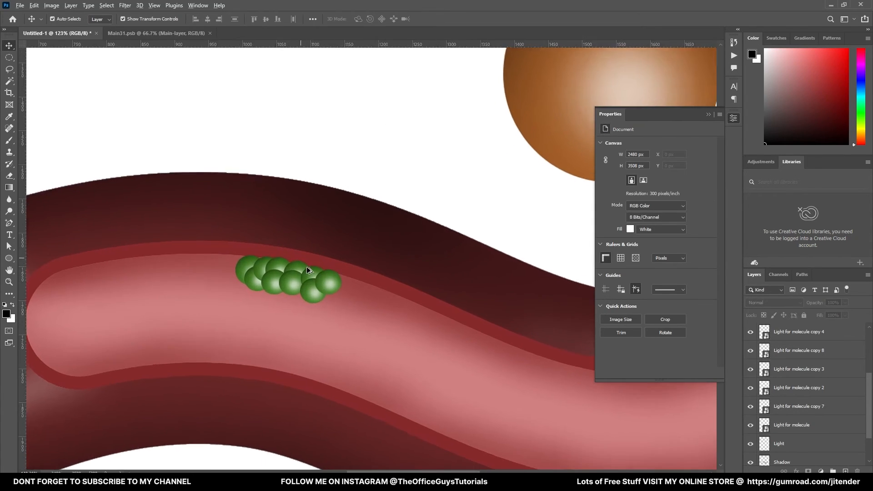
scroll(306, 299, up, 1)
scroll(312, 305, down, 4)
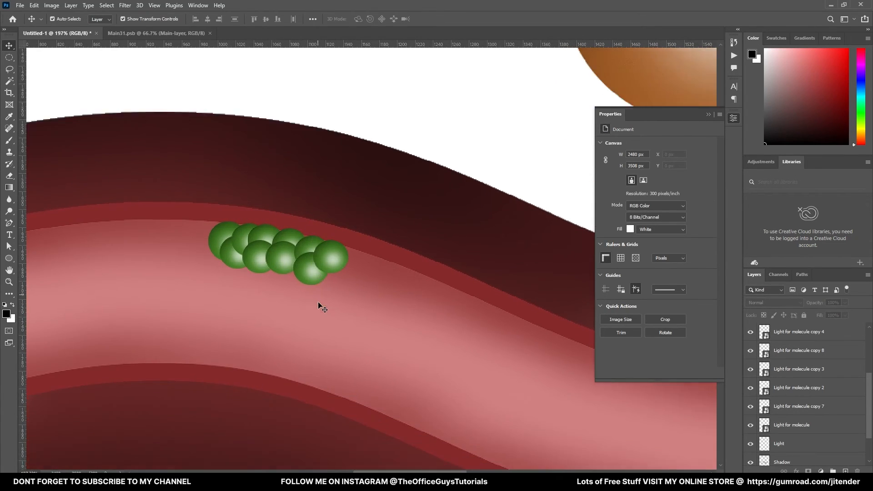
scroll(363, 287, down, 5)
scroll(362, 335, up, 1)
drag(417, 317, 291, 110)
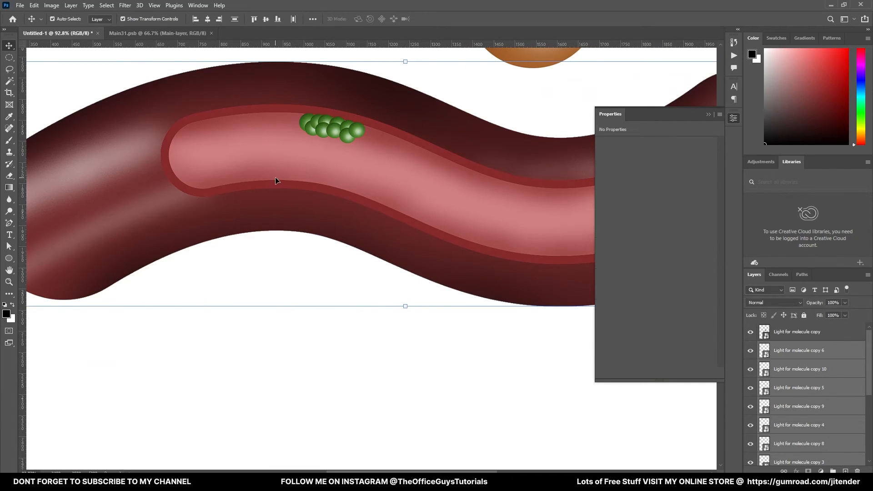
key(ctrl+t)
drag(326, 130, 327, 145)
key(ctrl+z)
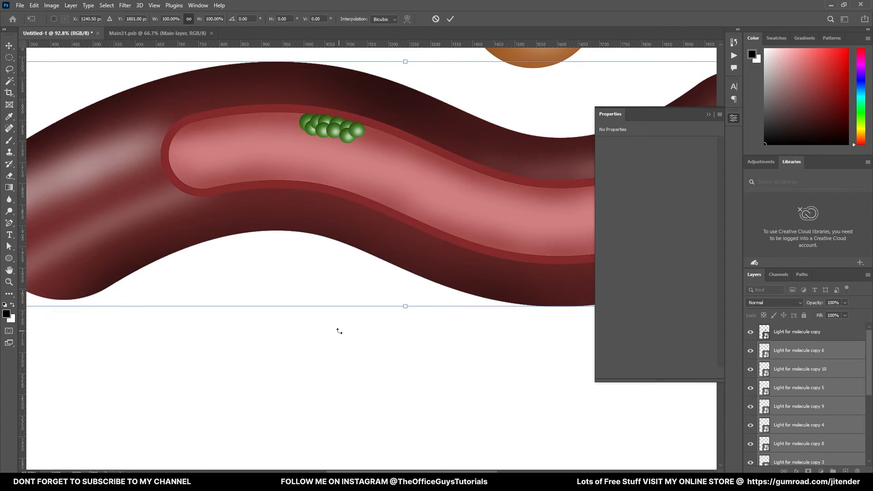
Lock the Light and Shadow layers completely.
scroll(787, 372, down, 3)
click(806, 438)
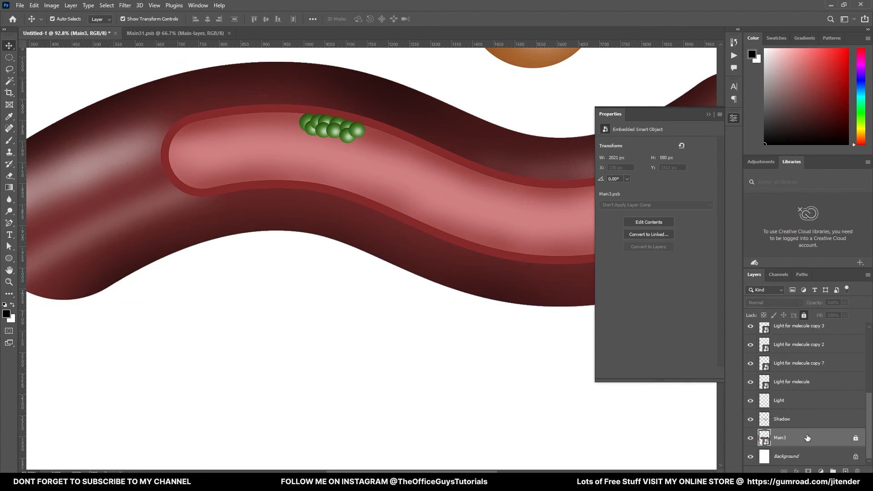
click(803, 423)
shift+click(803, 408)
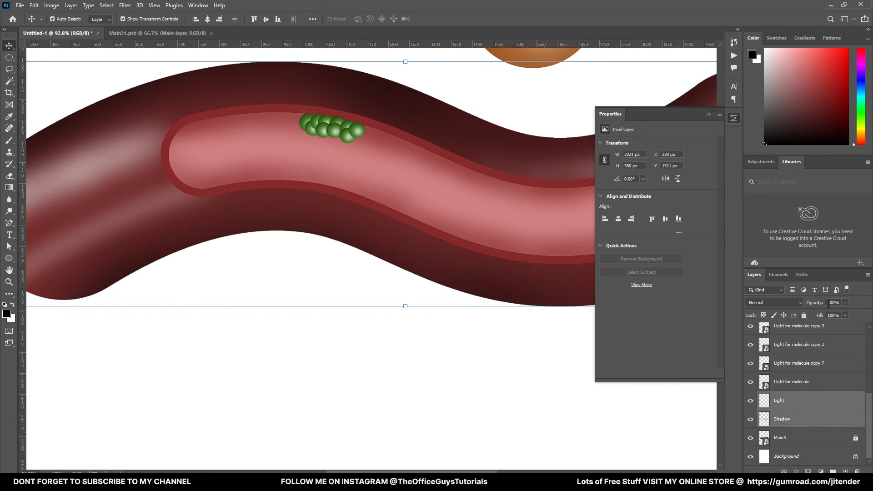
click(805, 315)
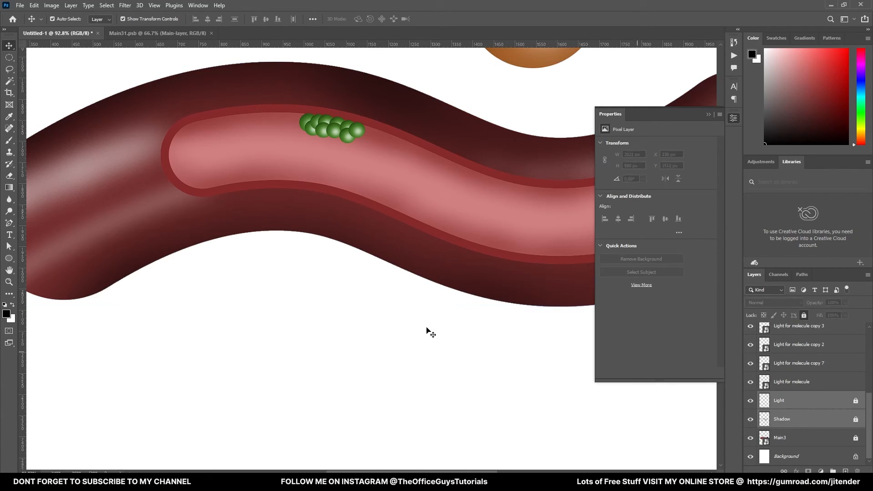
Group all the green ball layers and rename the group "Good choletrol".
drag(403, 323, 288, 110)
drag(337, 136, 336, 133)
drag(807, 332, 829, 464)
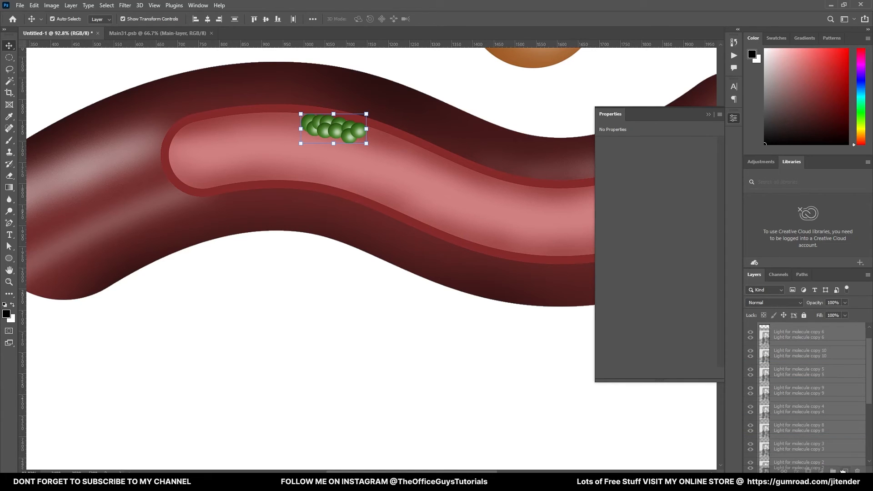
drag(830, 470, 832, 471)
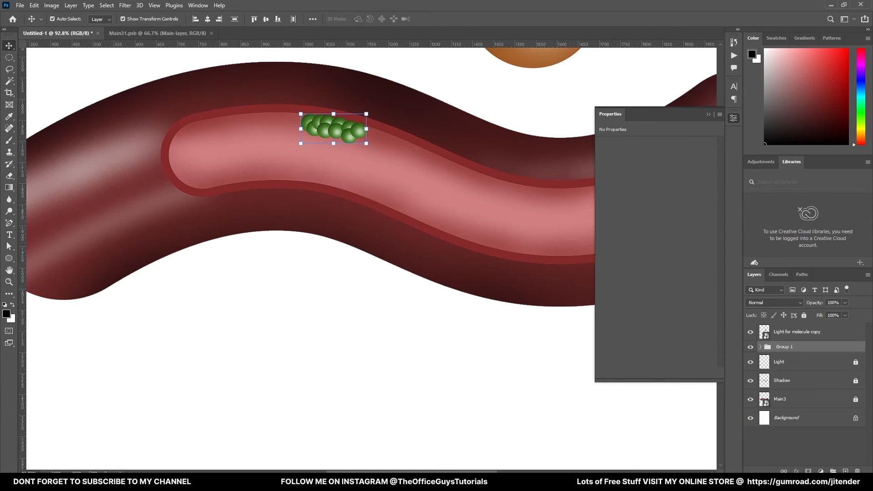
double_click(787, 349)
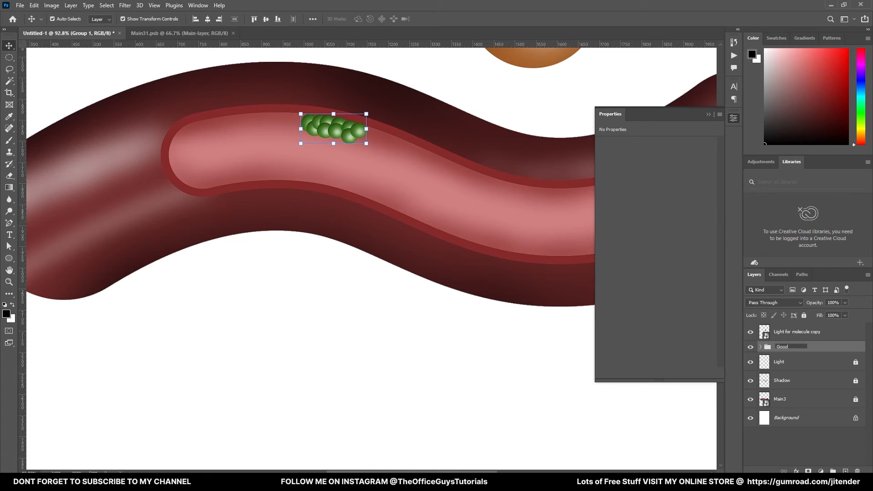
key(Return)
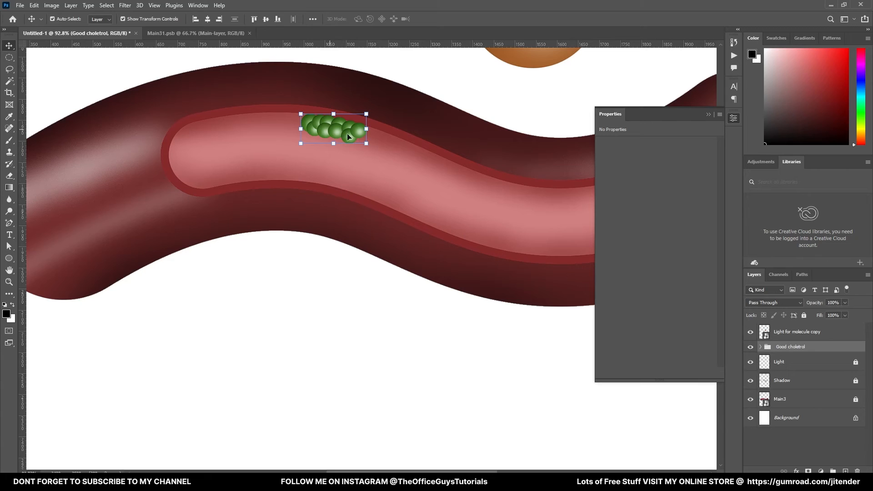
Spread seven green balls from the cluster individually along the vessel's inner channel and delete one of the leftover overlapping balls.
scroll(428, 167, up, 2)
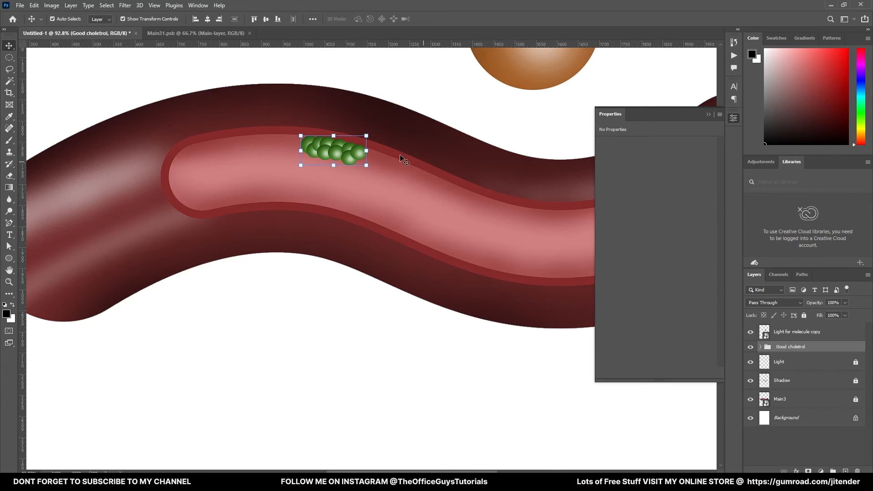
click(297, 316)
drag(353, 160, 536, 244)
drag(363, 157, 556, 244)
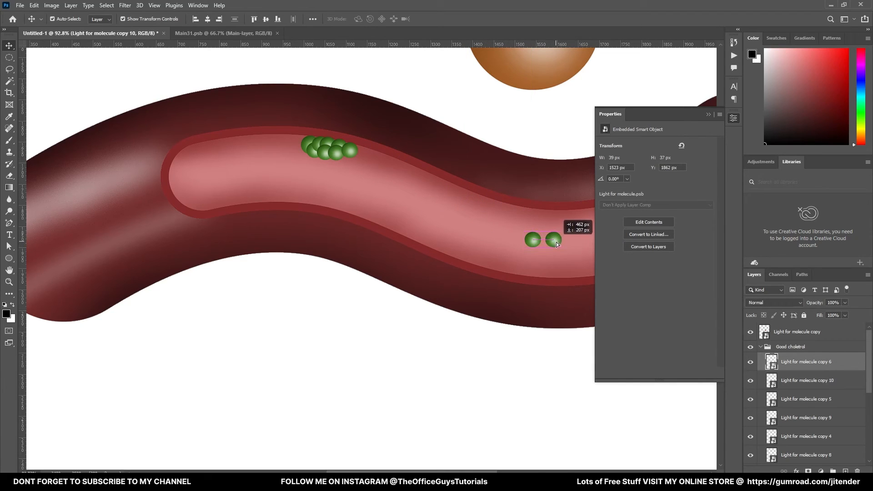
drag(354, 154, 203, 180)
drag(325, 152, 255, 172)
drag(309, 156, 476, 228)
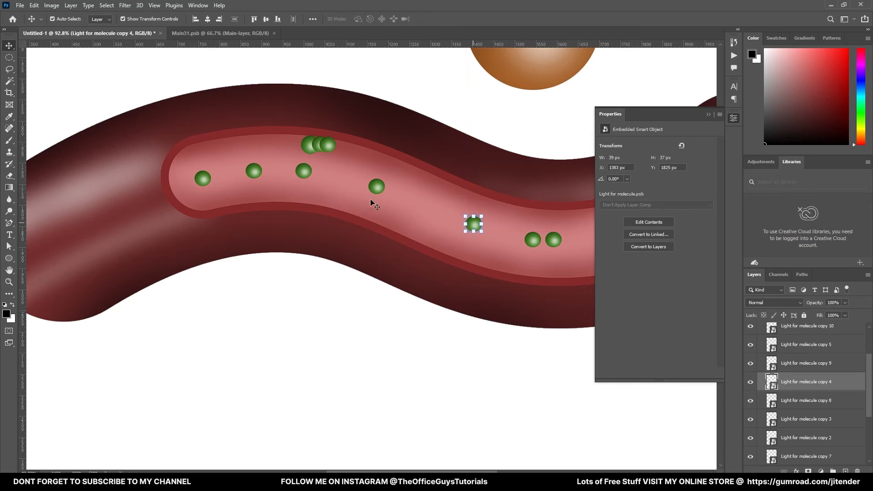
click(318, 143)
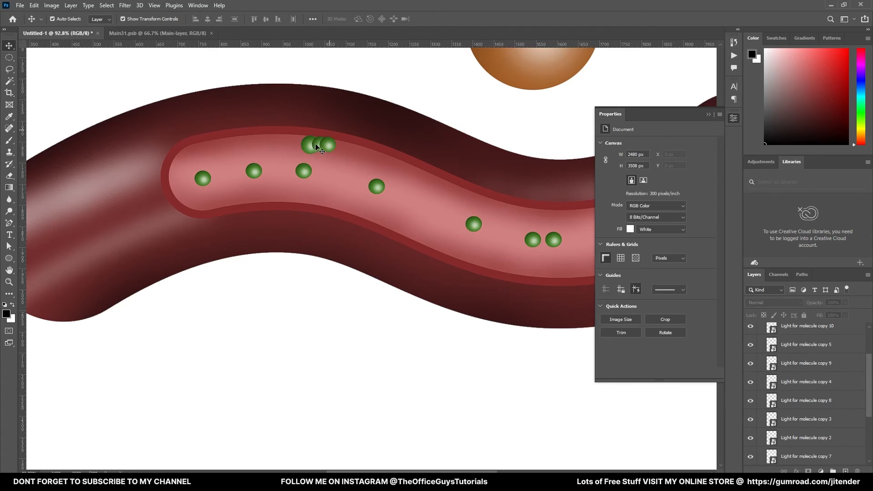
key(Delete)
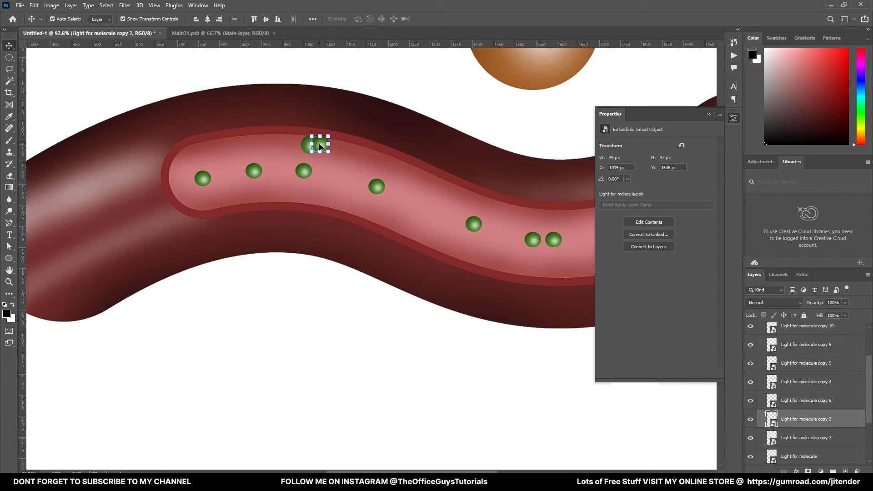
Delete the remaining overlapping green balls at the channel's upper edge and deselect everything.
key(Delete)
click(315, 144)
key(Delete)
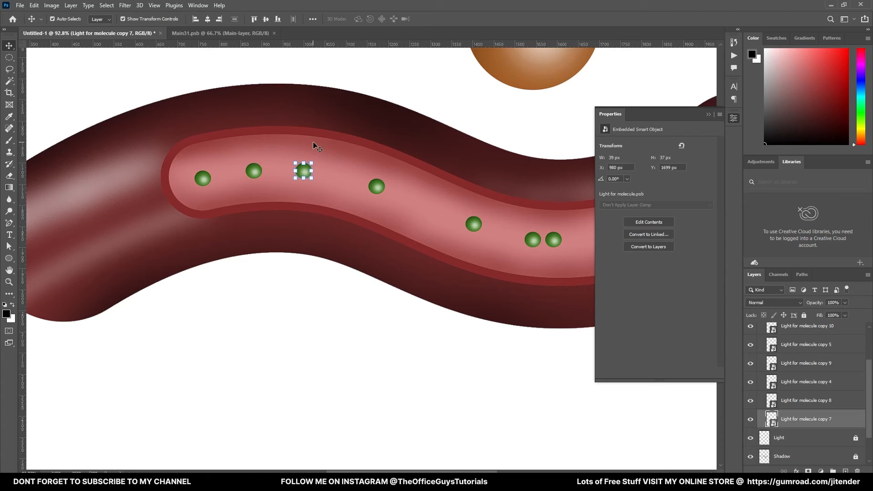
click(520, 150)
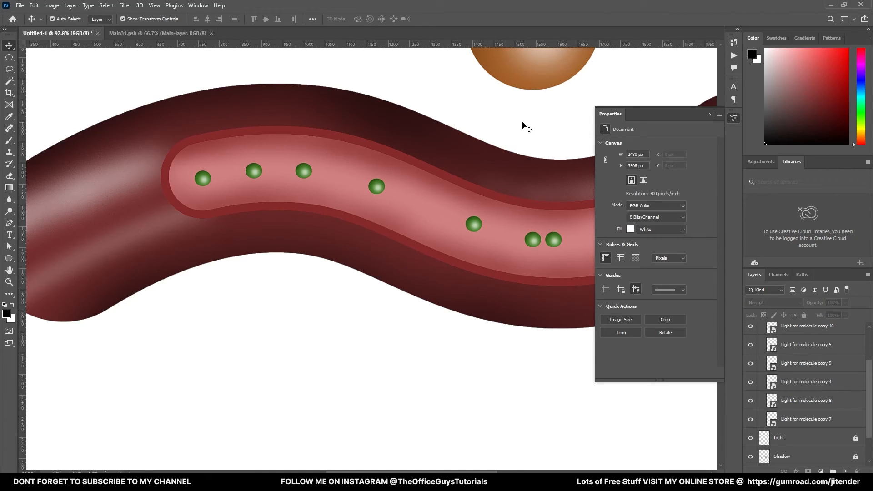
Move the large orange ball below the vessel and shrink it to about 14.57% of its size.
scroll(520, 145, up, 3)
drag(523, 113, 314, 407)
drag(334, 351, 300, 376)
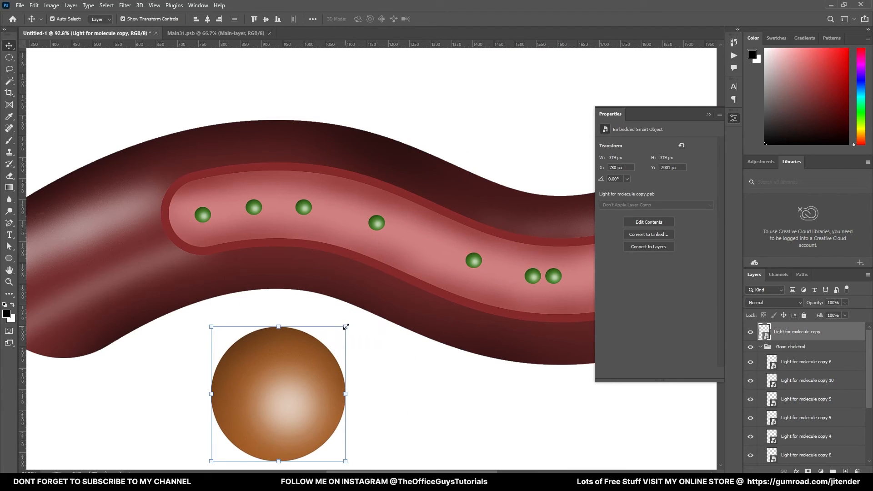
drag(346, 326, 237, 445)
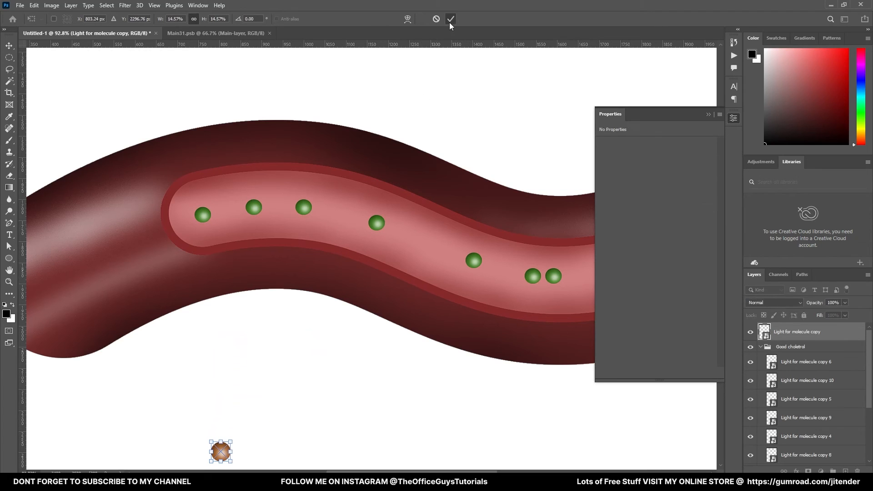
key(Return)
Place the small orange ball against the channel's upper wall and duplicate it into an overlapping row of six balls following the wall.
drag(226, 453, 416, 215)
scroll(446, 205, up, 3)
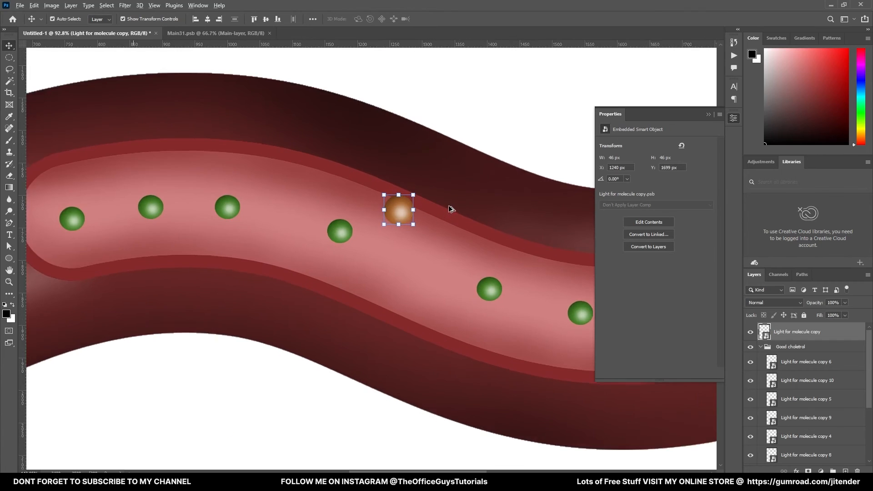
scroll(417, 214, up, 2)
drag(381, 224, 375, 228)
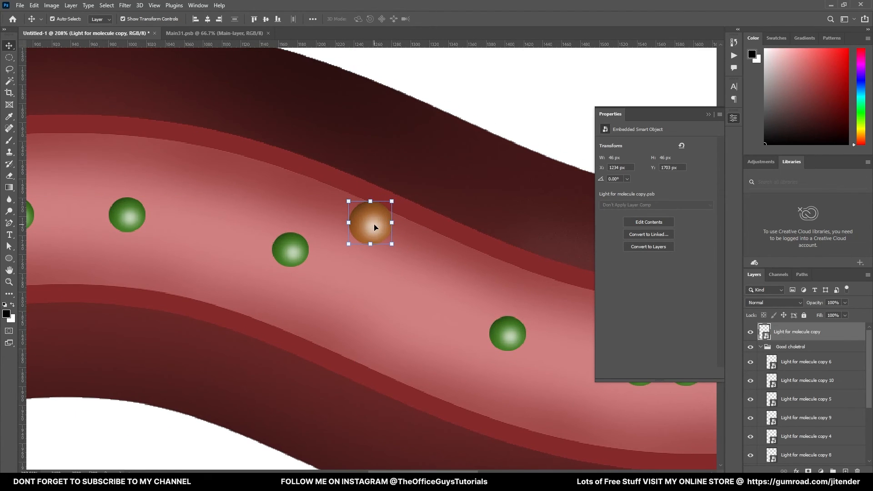
drag(375, 228, 497, 276)
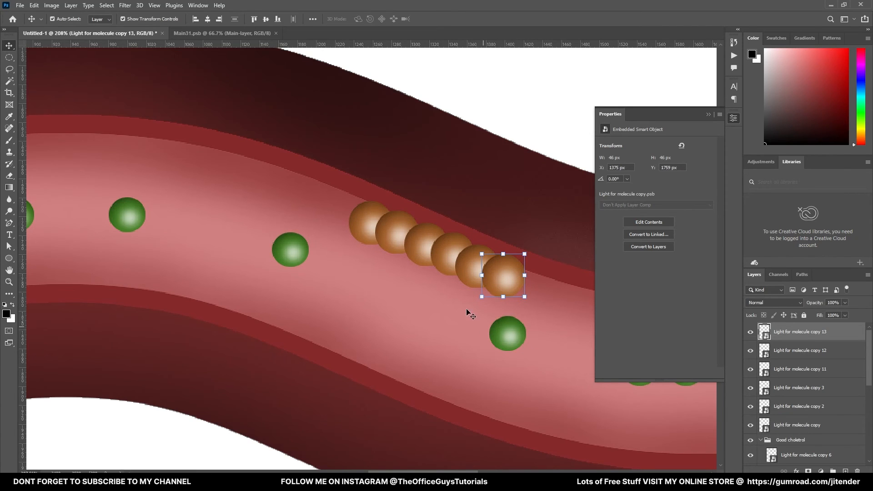
Group the six orange ball layers and rename the group "Bad Cholestrol".
click(446, 89)
drag(359, 59, 497, 270)
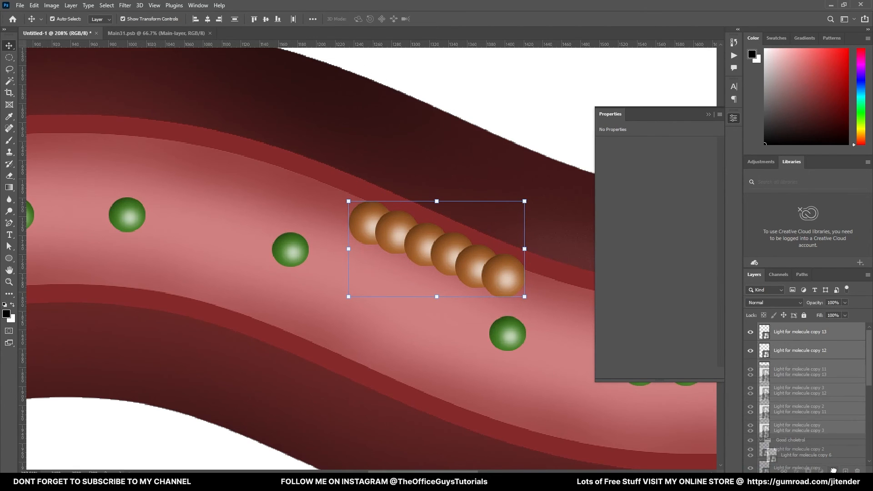
key(ctrl+g)
double_click(781, 328)
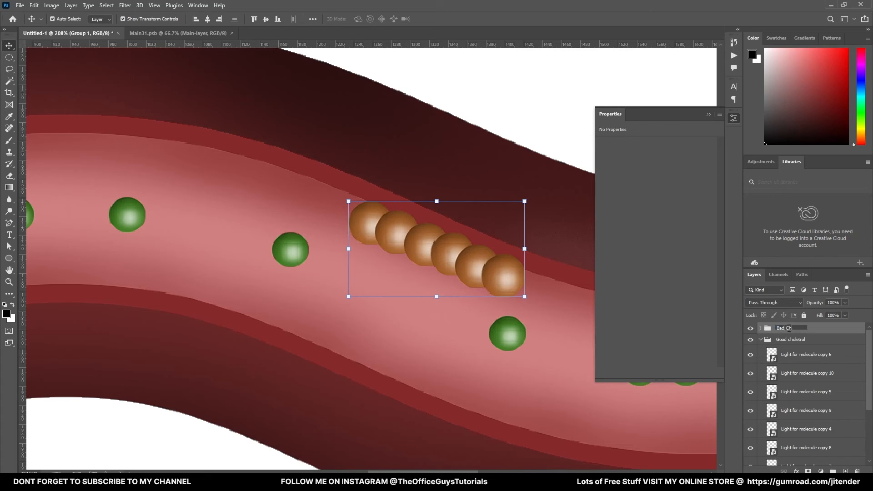
key(Return)
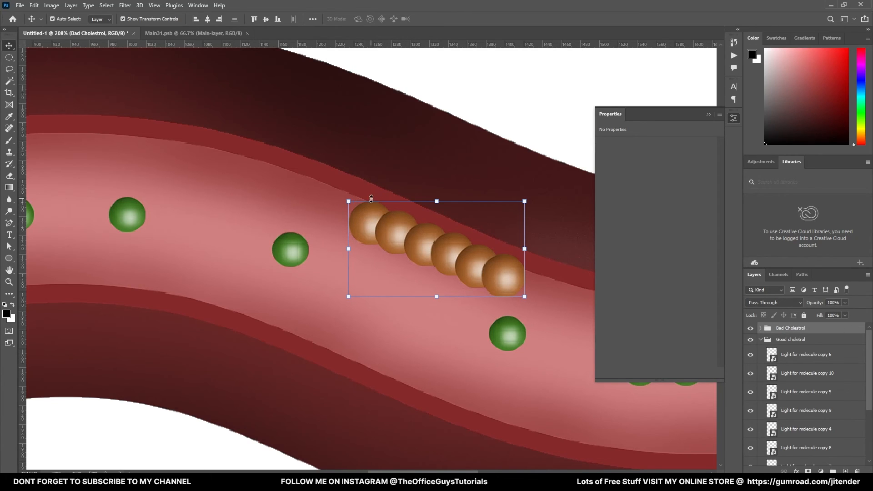
Add a layer mask to the Bad Cholestrol group and set the brush to 75 px size and 80% hardness.
click(808, 471)
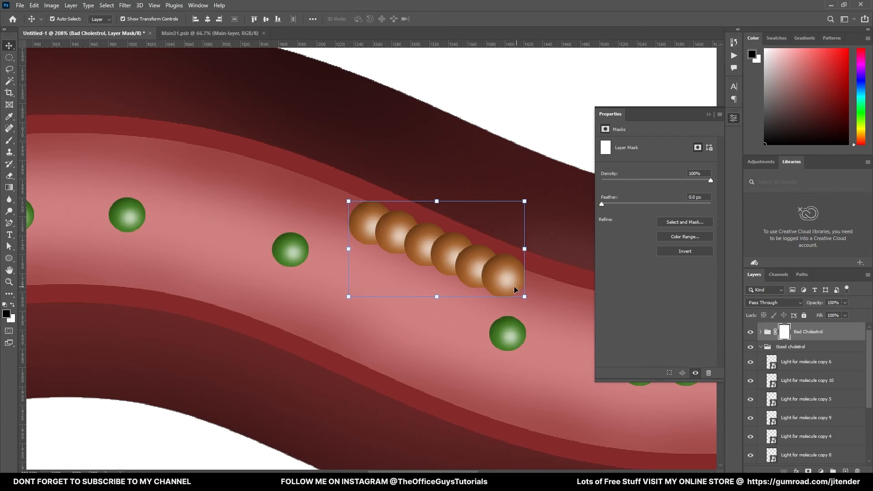
key(b)
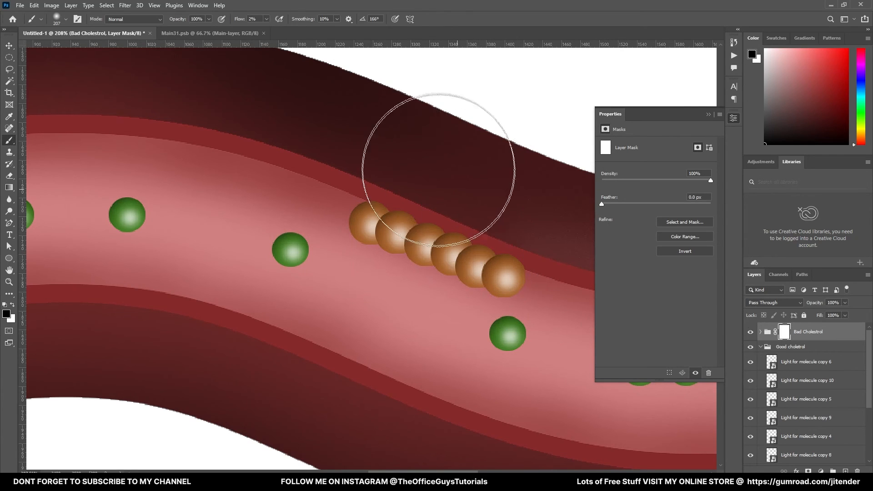
right_click(440, 168)
drag(485, 212, 493, 212)
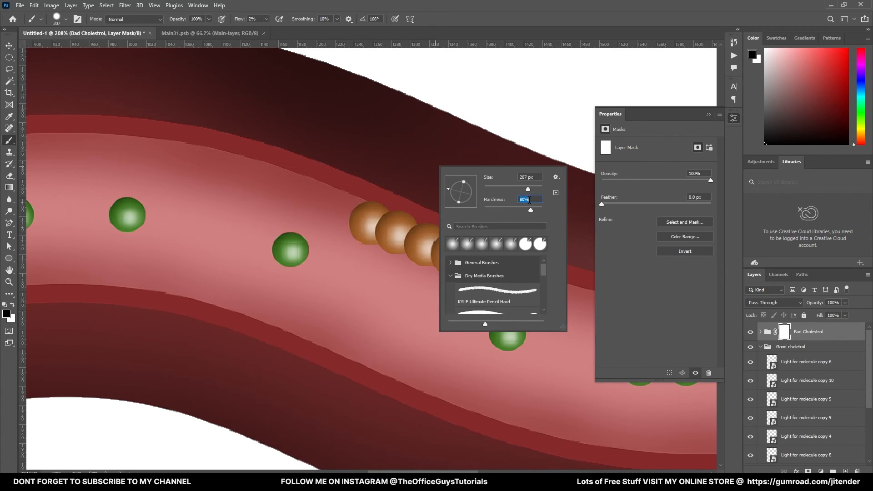
drag(515, 191, 506, 191)
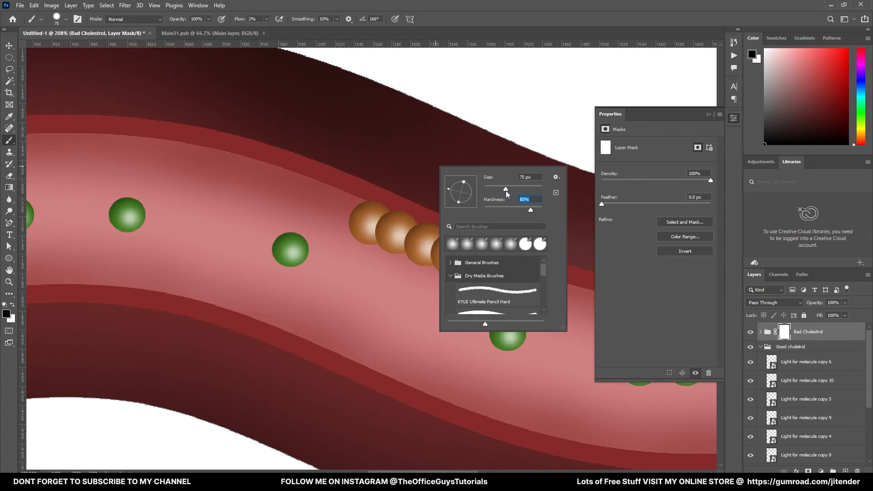
click(381, 158)
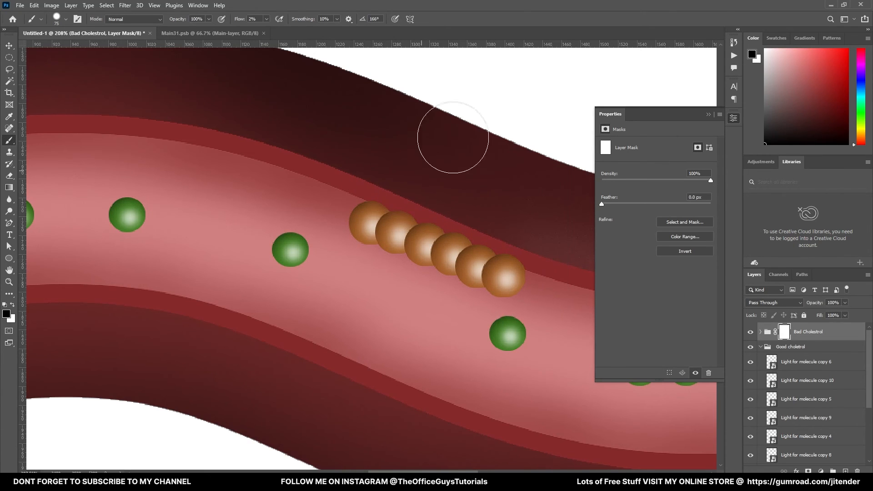
Set the brush flow to 100% and, with a 52 px brush, mask out the parts of the orange balls overlapping the channel's border.
click(266, 20)
drag(264, 30, 306, 38)
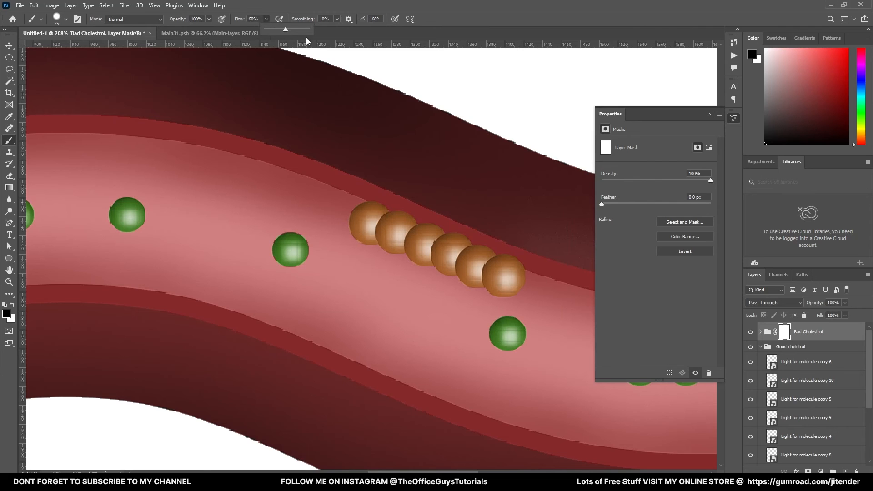
click(366, 162)
drag(427, 180, 414, 189)
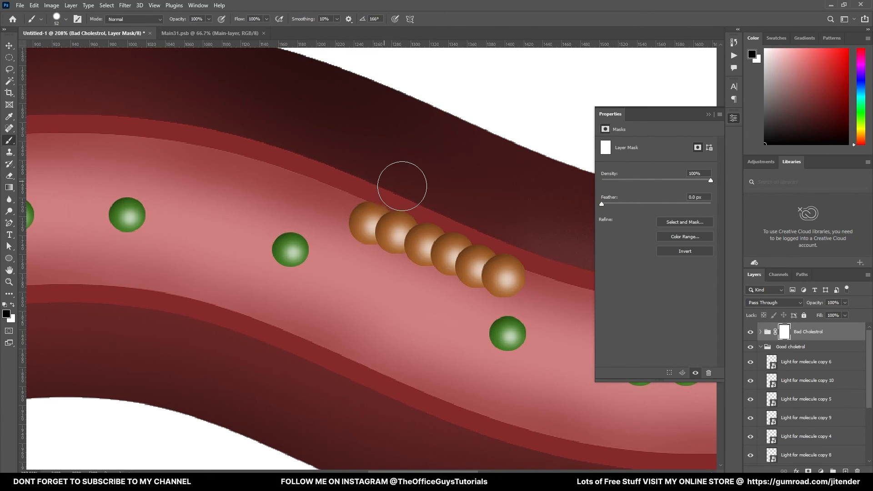
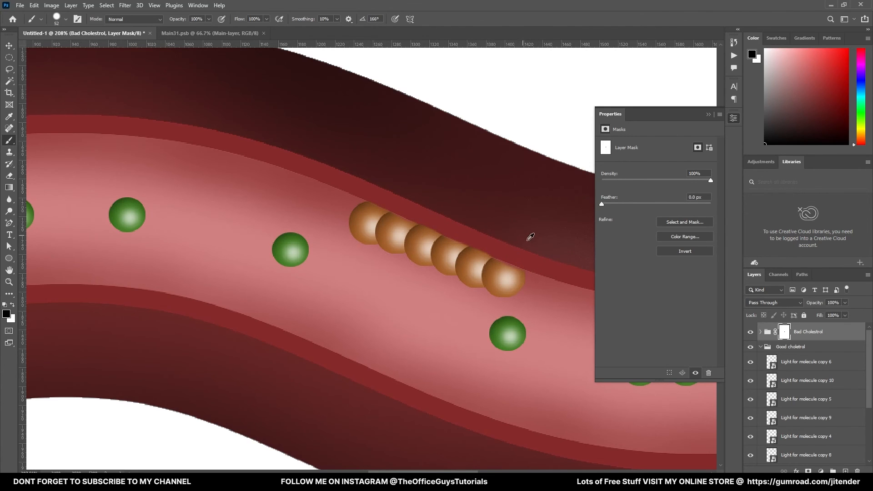
Refine the mask on the last orange ball, painting black along the wall and white to bring back its hidden upper part.
scroll(536, 289, up, 3)
scroll(536, 292, up, 3)
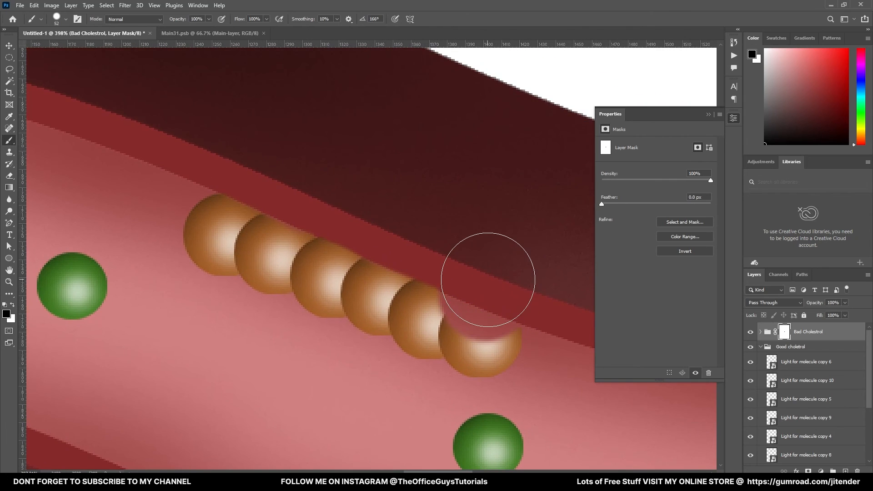
drag(489, 297, 505, 300)
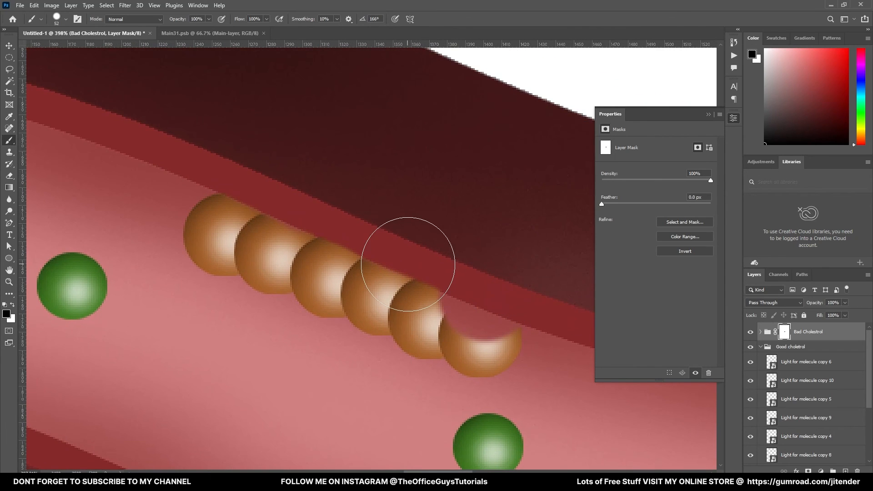
key(x)
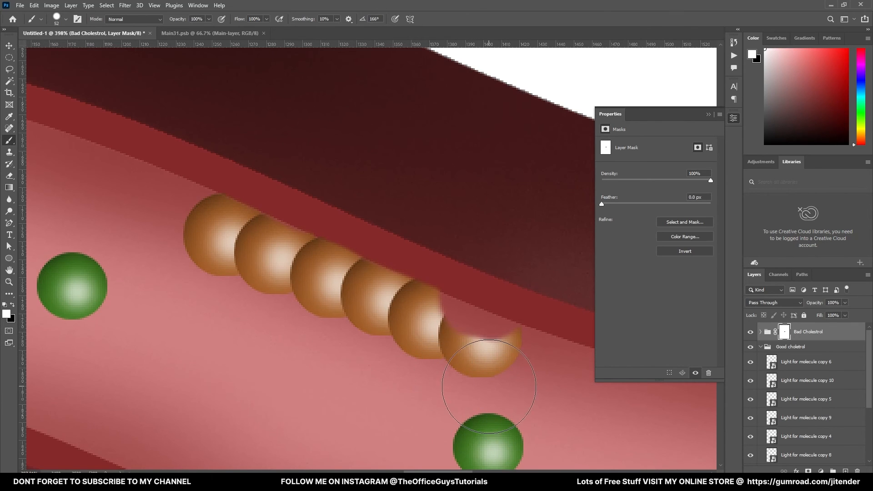
mouse_move(461, 373)
mouse_down()
mouse_move(468, 334)
mouse_move(466, 359)
mouse_move(522, 338)
mouse_up()
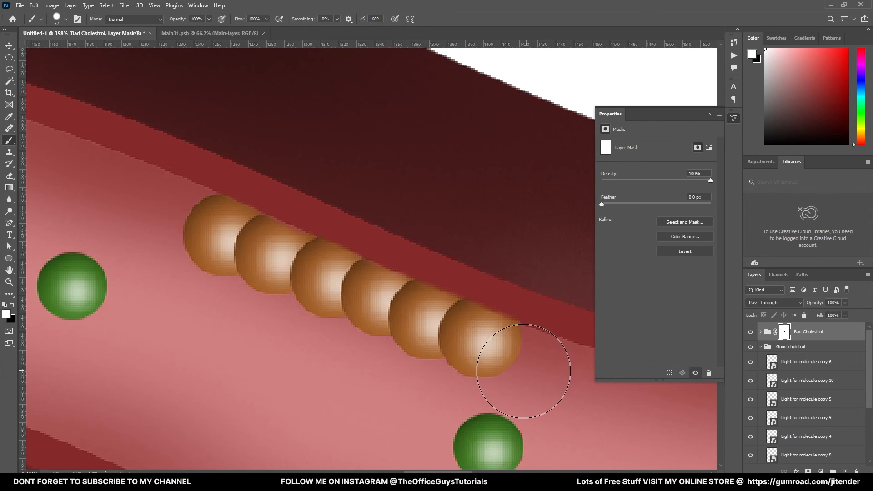
Draw a straight line about 441 px long from the last green ball up beyond the vessel's upper edge.
scroll(307, 287, down, 5)
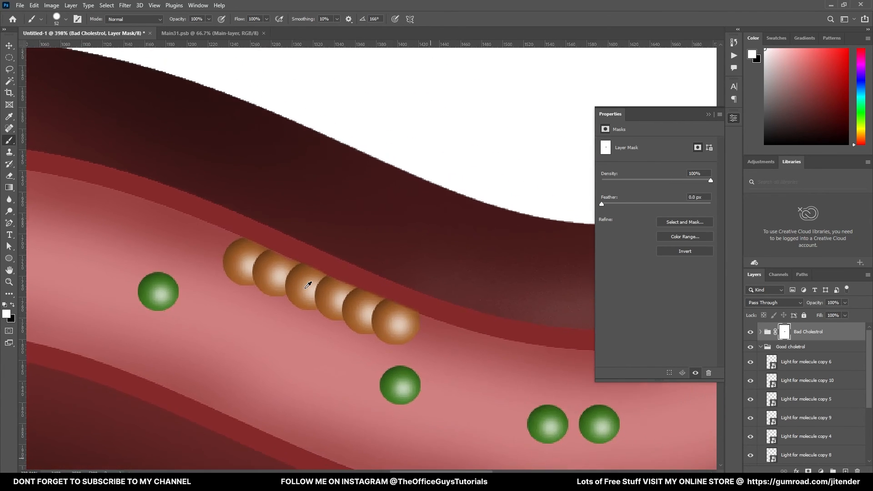
scroll(314, 284, down, 3)
scroll(328, 289, down, 3)
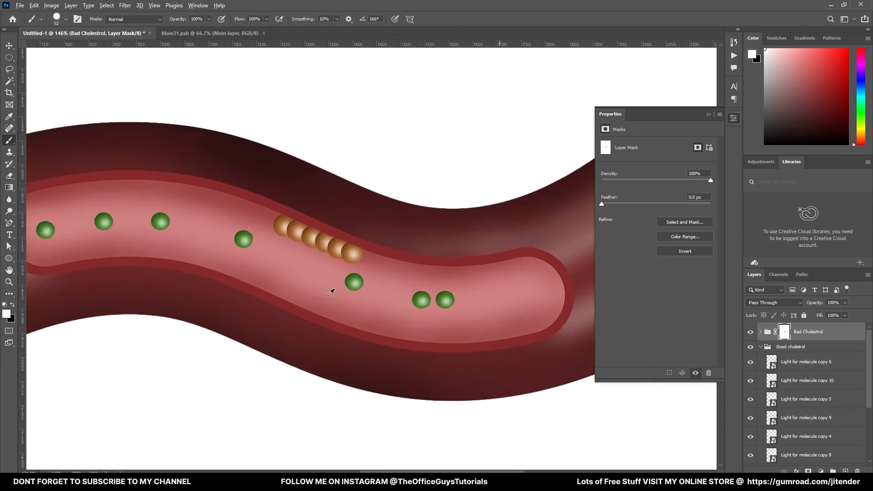
scroll(331, 291, down, 2)
scroll(322, 279, down, 3)
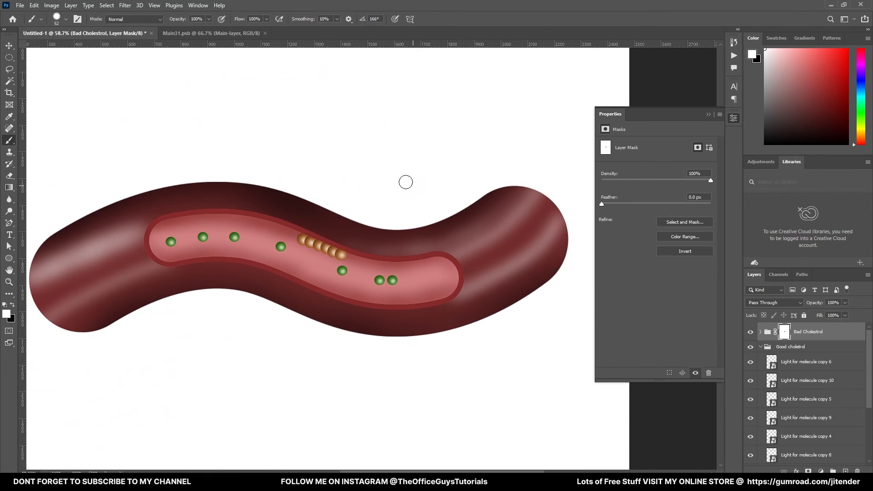
scroll(403, 180, down, 1)
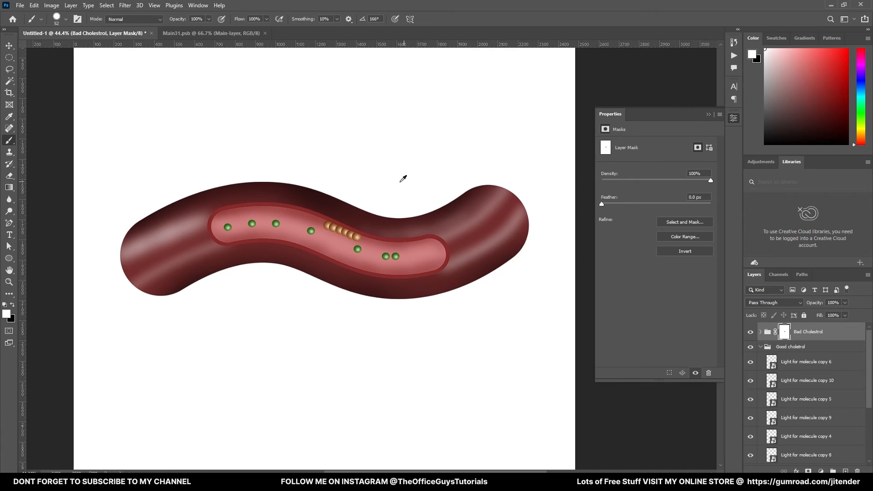
click(9, 45)
click(59, 148)
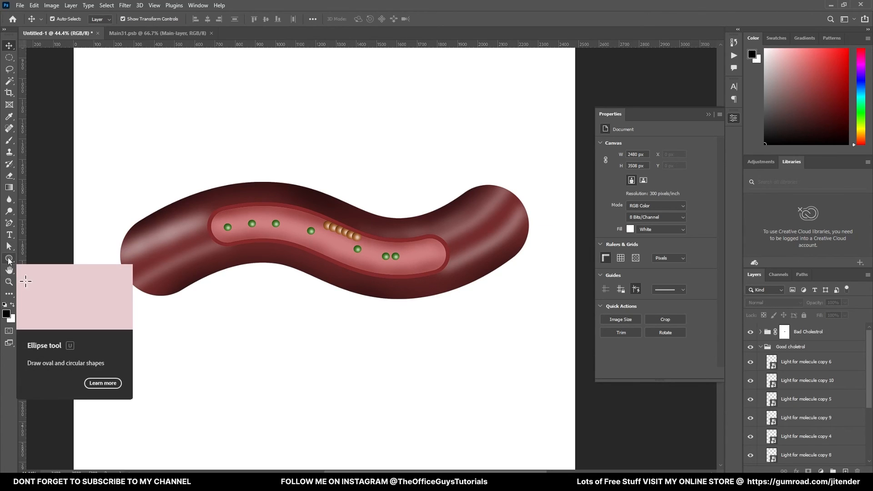
click(10, 258)
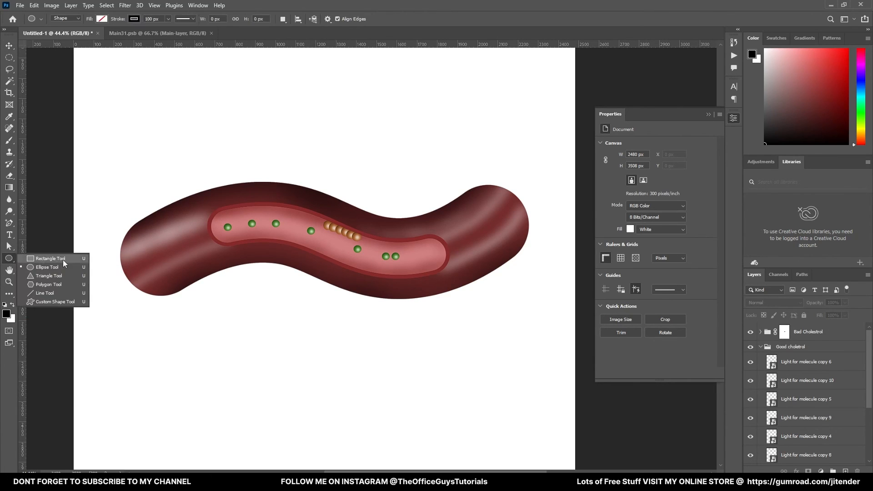
click(51, 296)
drag(396, 256, 429, 174)
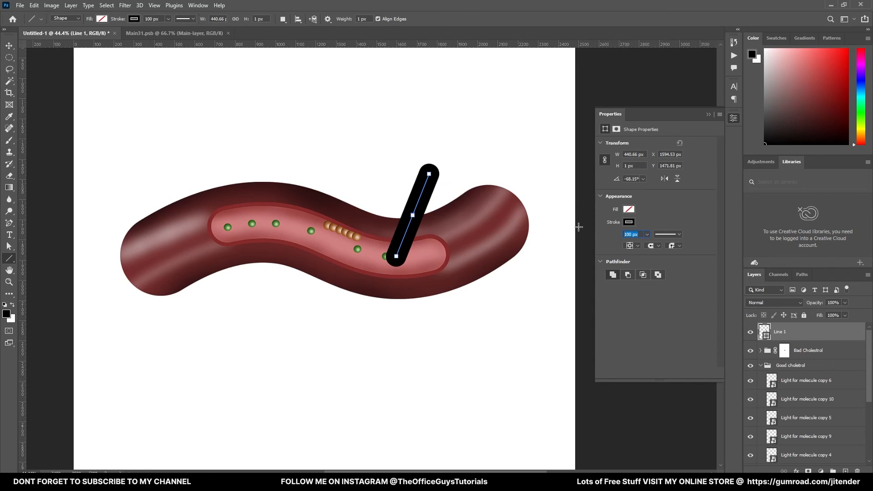
Set the line's stroke width to 8 px and deselect it.
text(8)
key(Return)
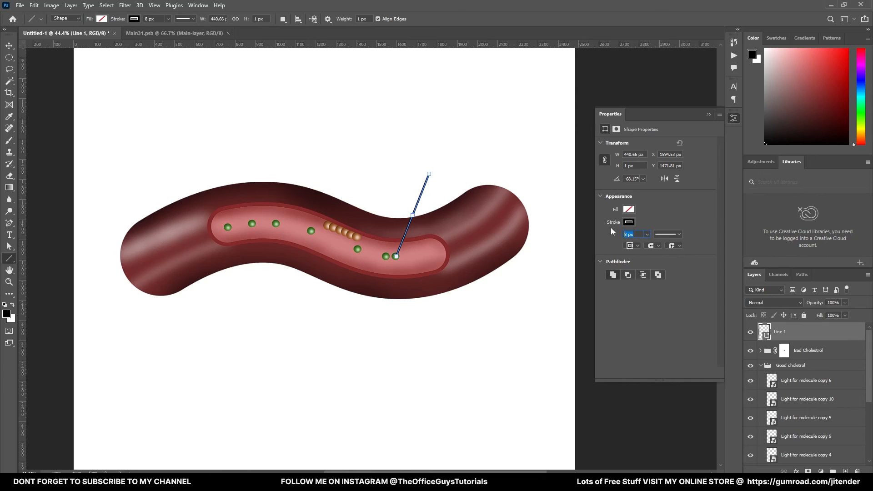
click(8, 45)
click(47, 119)
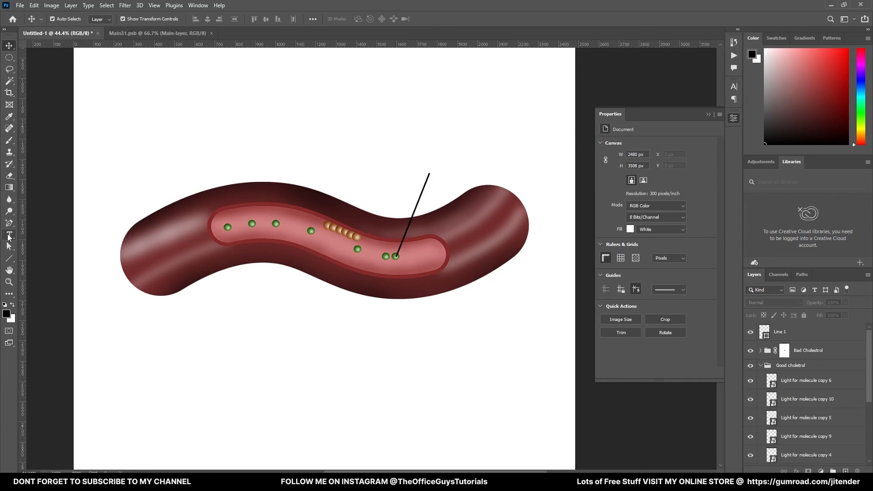
Add the black label "Good Cholestroll" in Arial Bold 12 pt above the upper end of the line.
click(9, 236)
click(424, 164)
click(363, 19)
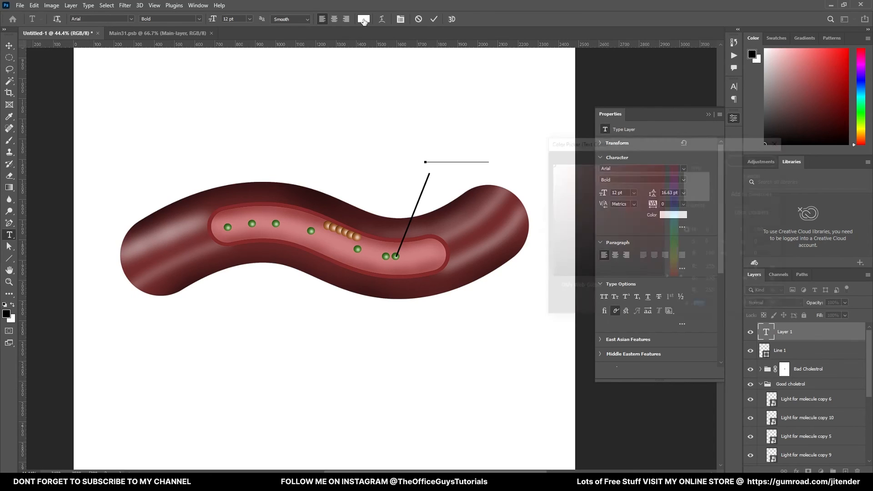
drag(594, 223, 534, 280)
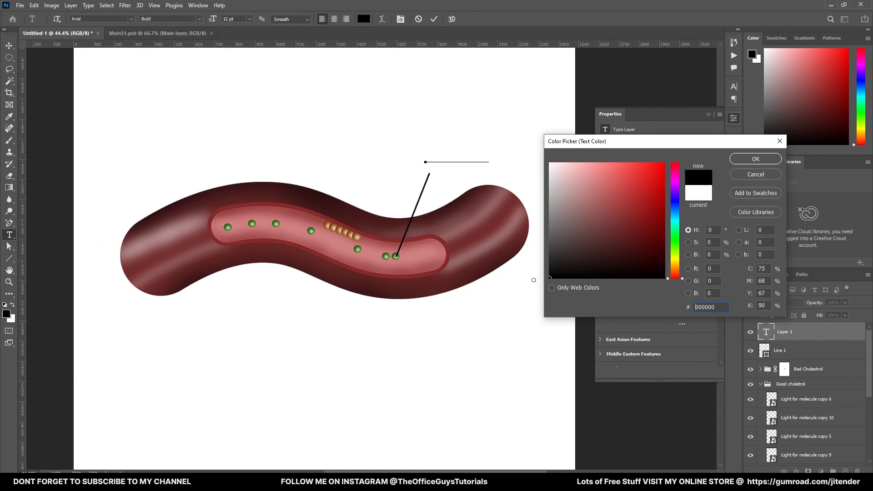
click(732, 161)
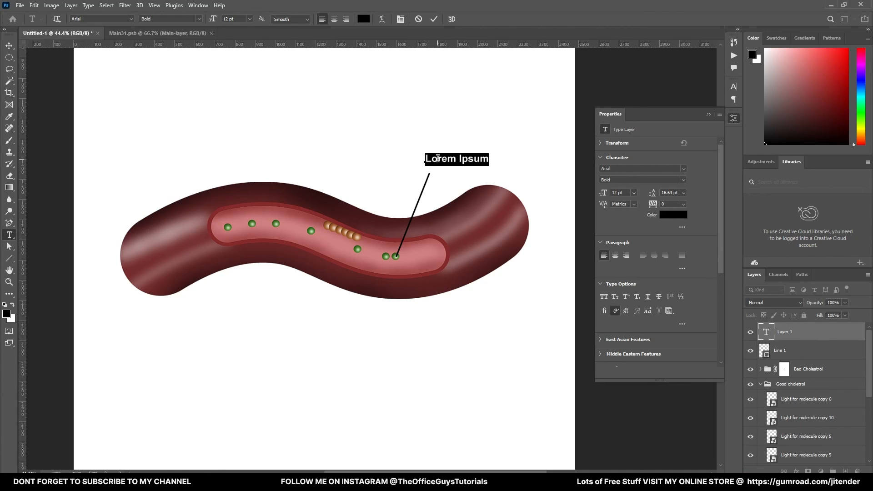
text(Good Cholestroll)
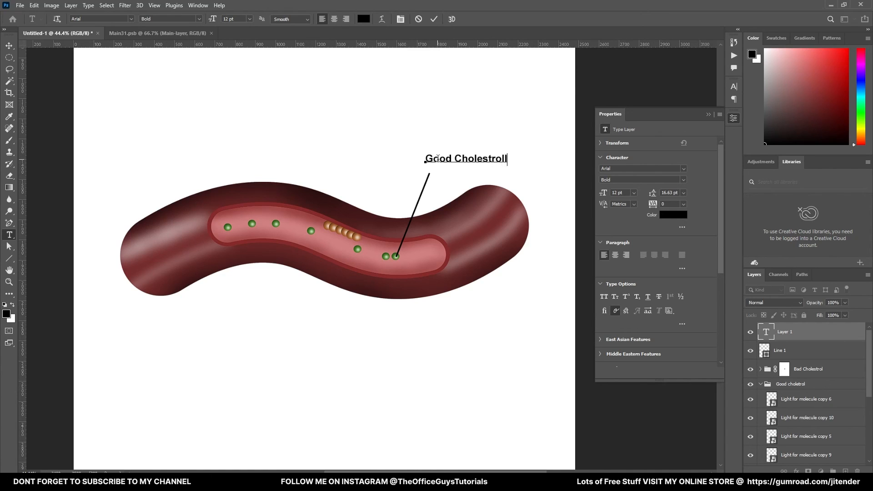
Recolour the "Good Cholestroll" label to near-black 090909 and move it left so it is centred above the line's upper end.
key(ctrl+a)
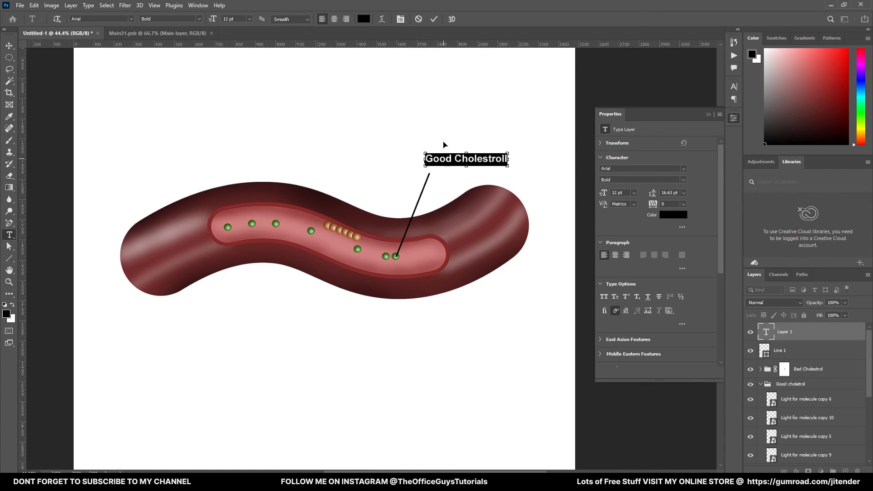
click(364, 19)
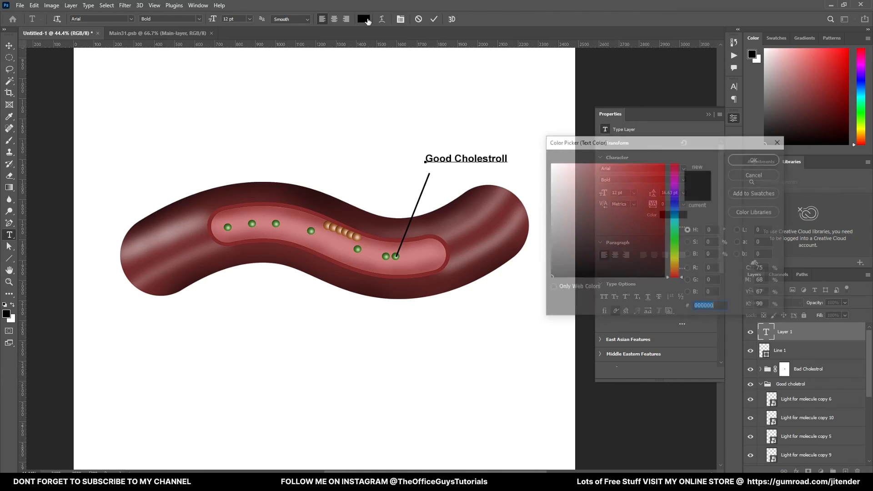
click(676, 250)
click(648, 225)
mouse_move(651, 229)
mouse_down()
mouse_move(620, 232)
mouse_move(542, 274)
mouse_up()
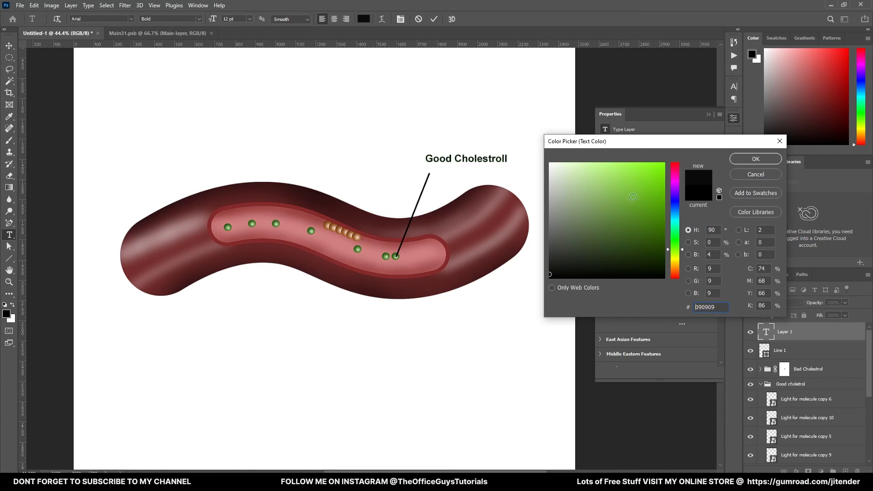
click(755, 160)
click(9, 46)
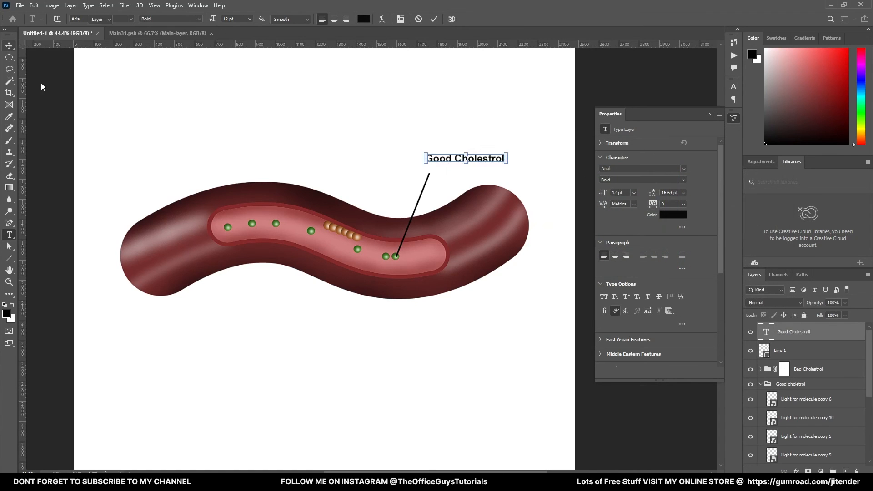
drag(429, 160, 405, 164)
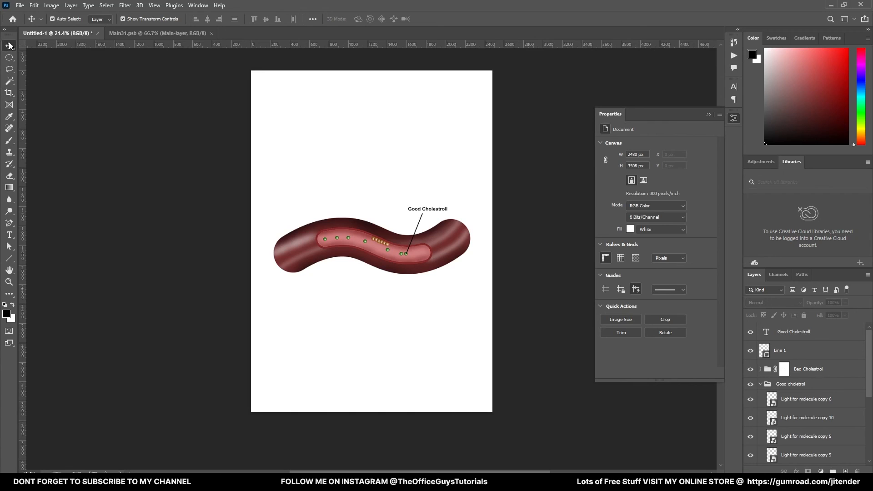
Crop the canvas closely around the vessel and its label to about 2224 x 1062 px.
click(9, 94)
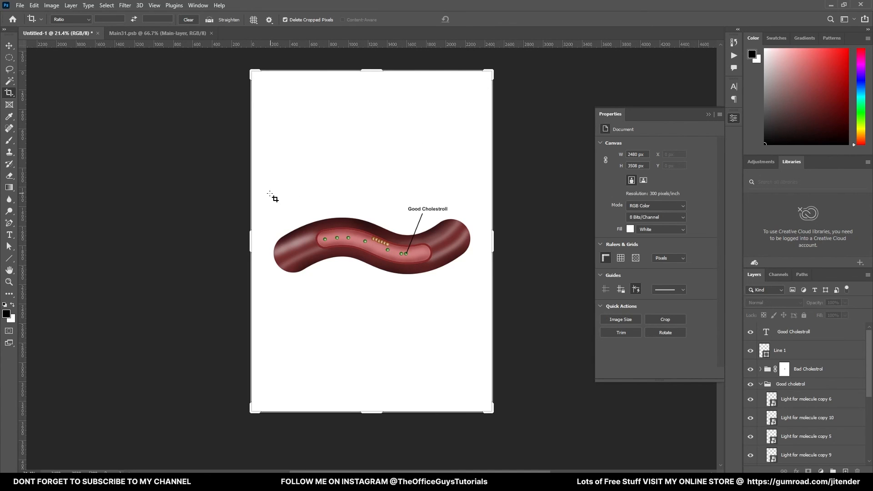
drag(266, 191, 487, 299)
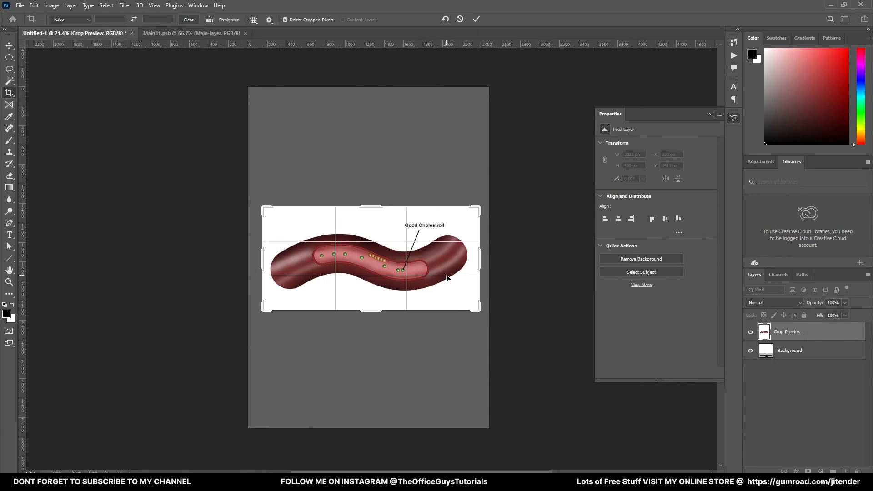
click(477, 18)
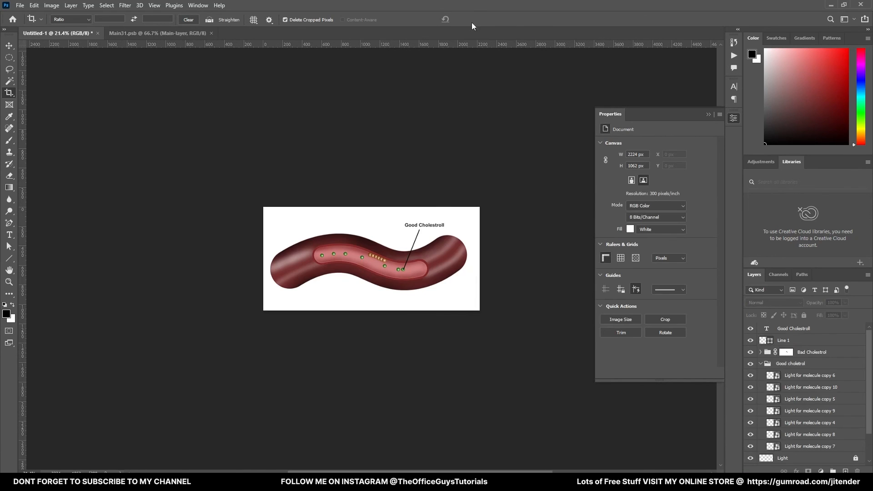
scroll(457, 255, up, 5)
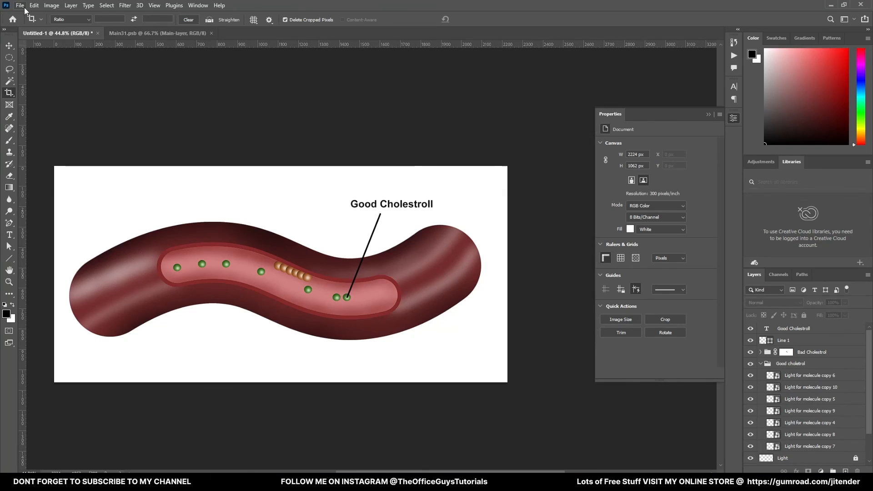
click(21, 5)
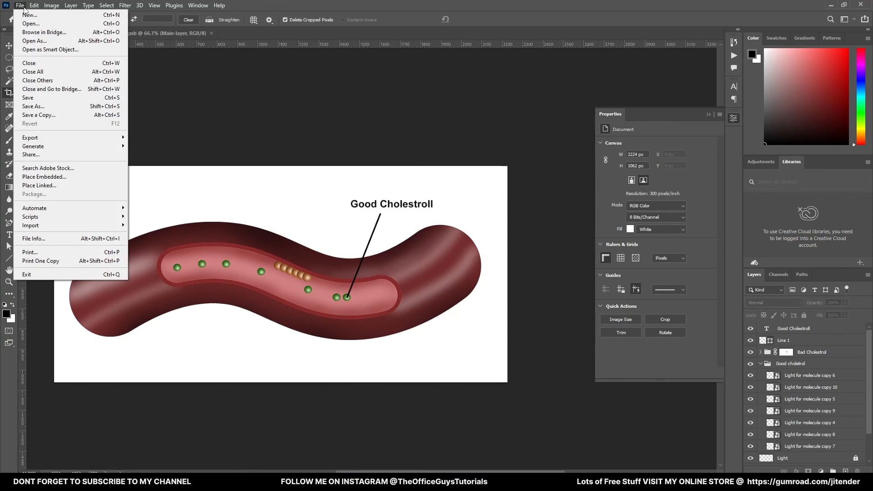
mouse_move(91, 138)
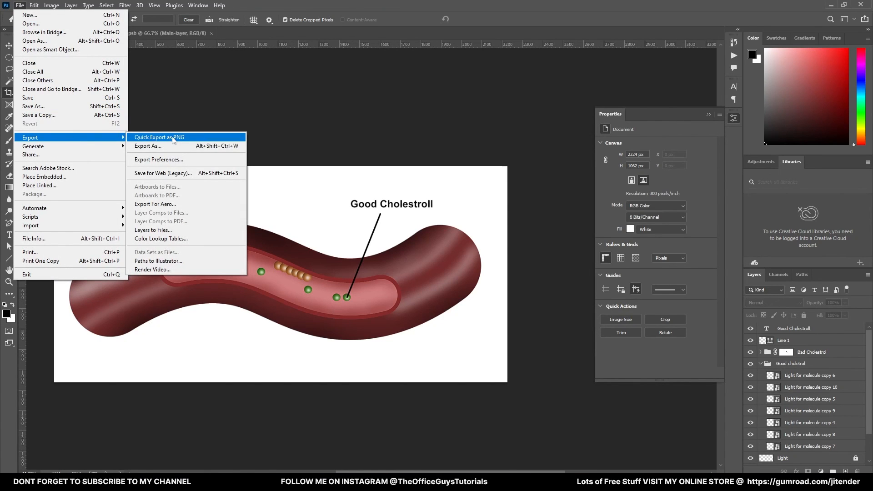
click(171, 148)
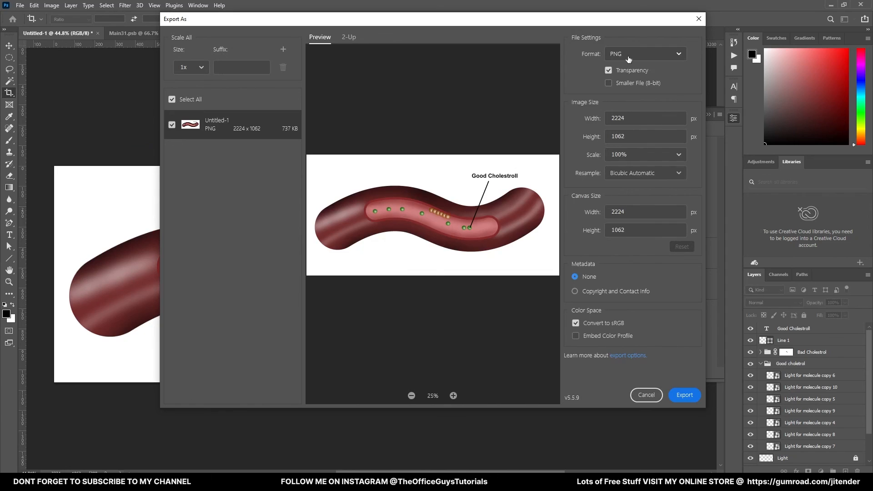
click(629, 57)
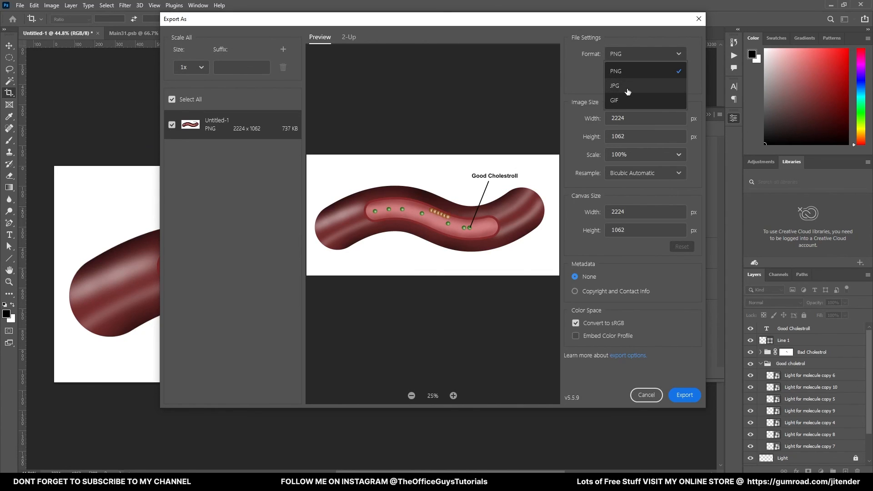
click(594, 153)
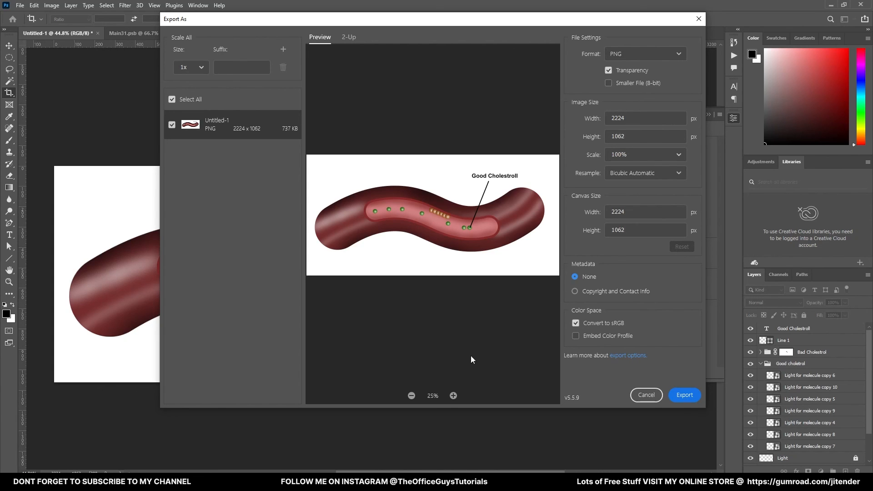
click(684, 396)
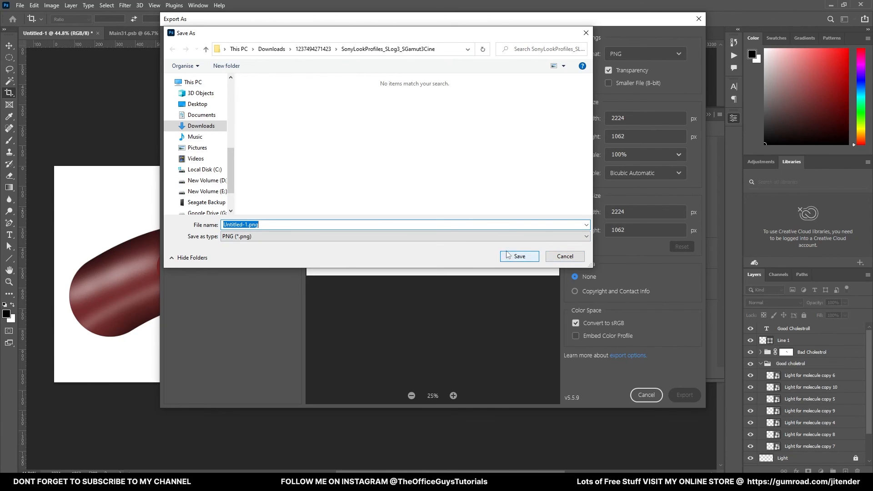
click(565, 257)
click(647, 394)
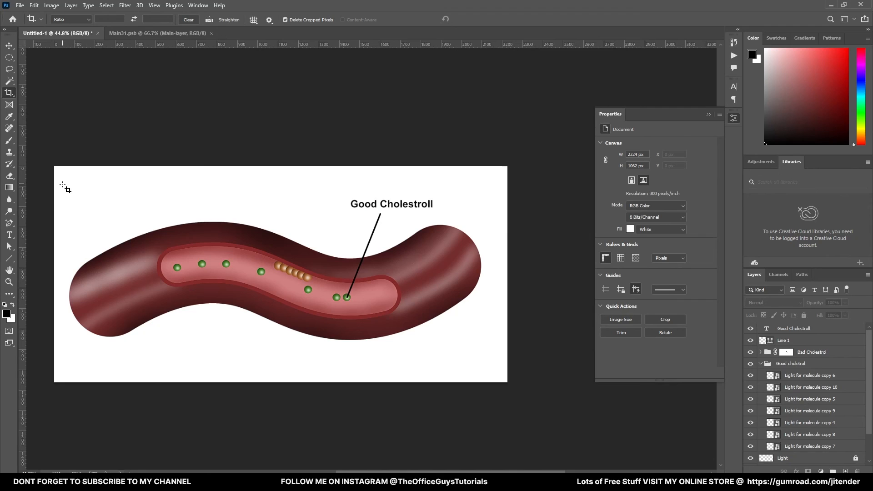
Hide the white Background layer and save the illustration in TIFF format as Untitled-1.tif in the Diagrams in PowerPoint folder.
scroll(776, 404, down, 3)
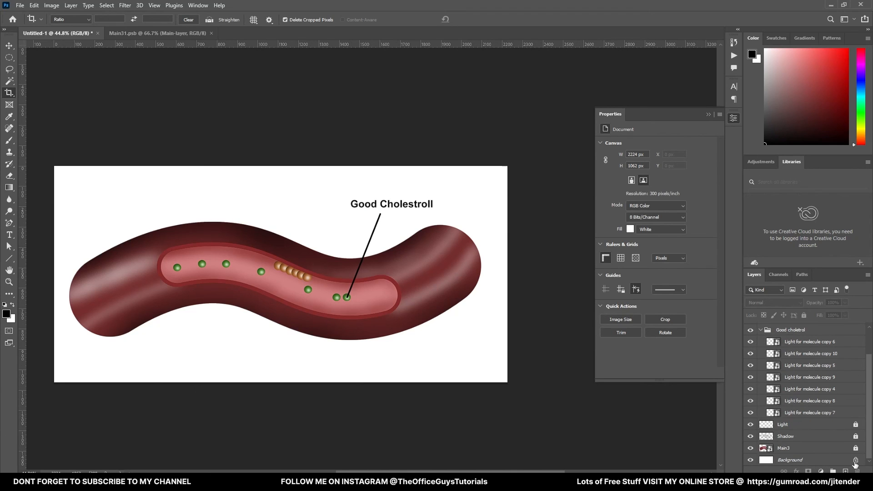
click(751, 462)
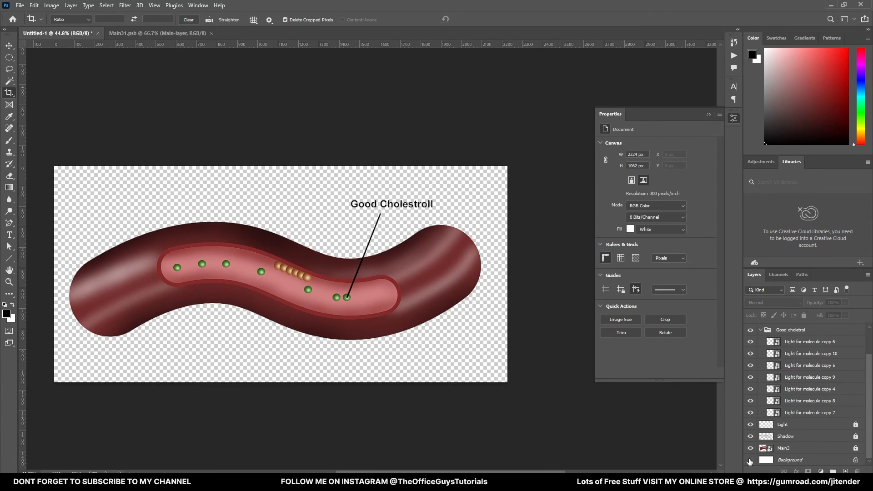
click(20, 6)
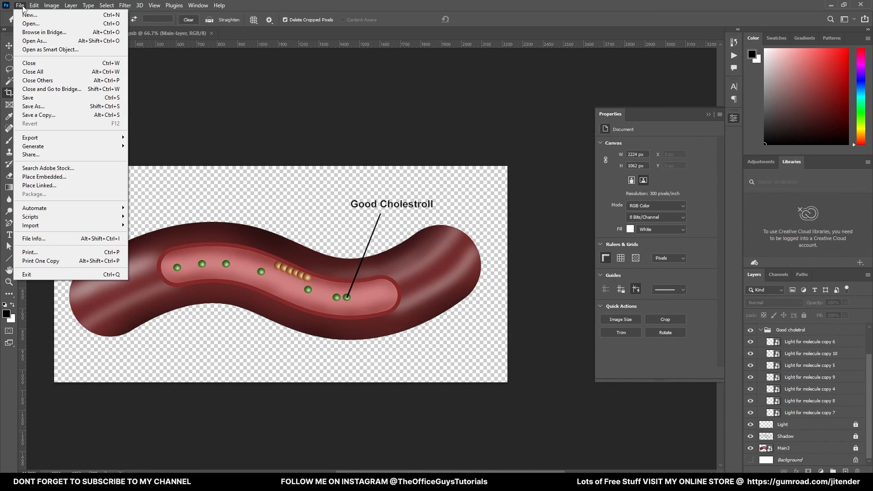
click(38, 107)
click(147, 210)
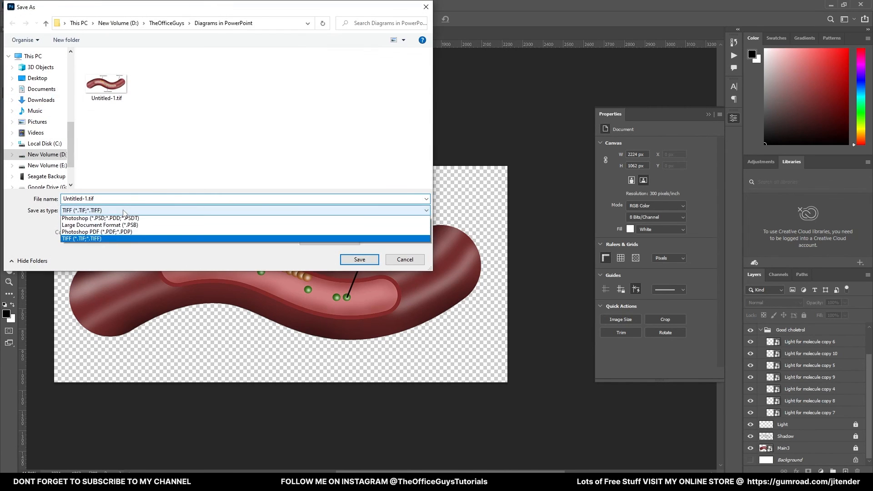
click(103, 241)
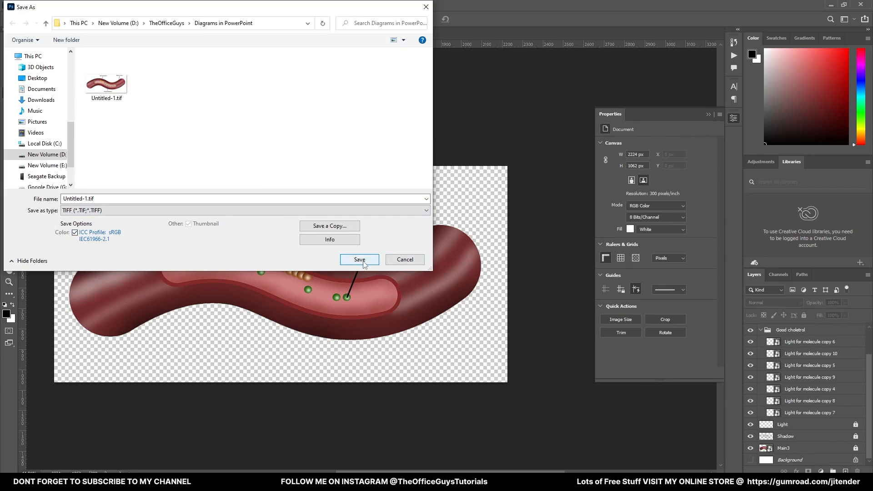